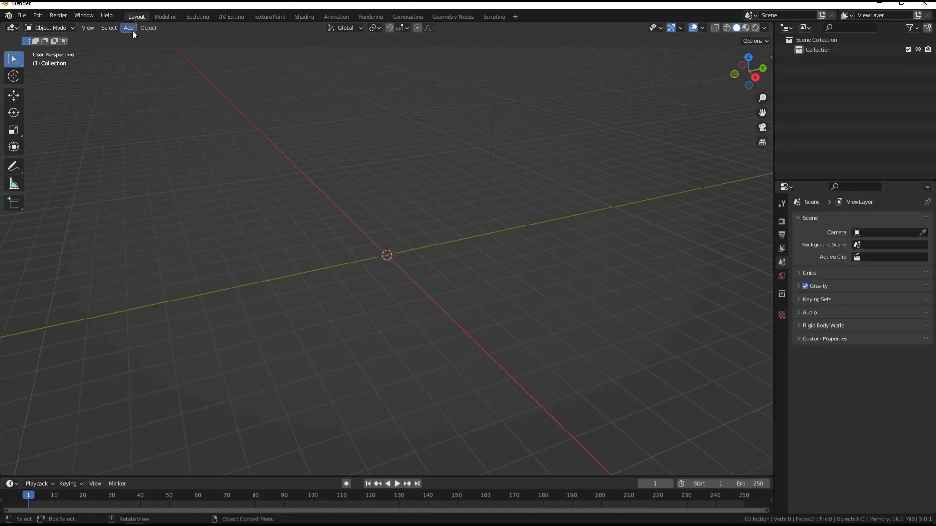
# - Add a UV sphere to the empty scene and view it from the side
pyautogui.click(128, 27)
pyautogui.click(230, 86)
pyautogui.scroll(4, 388, 276)
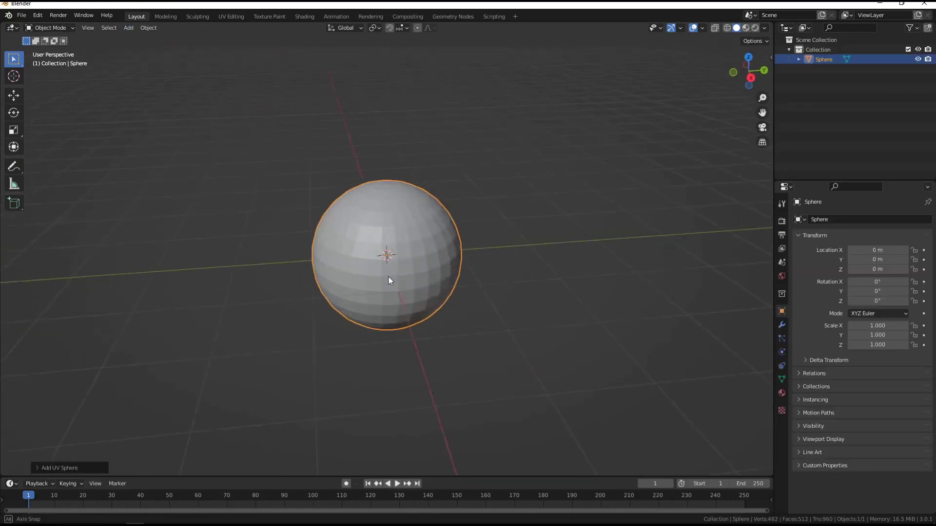
pyautogui.click(750, 77)
# - Extrude the sphere's lower half downward into a capsule and delete its bottom faces
pyautogui.click(44, 52)
pyautogui.hotkey('alt', 'z')
pyautogui.click(482, 263)
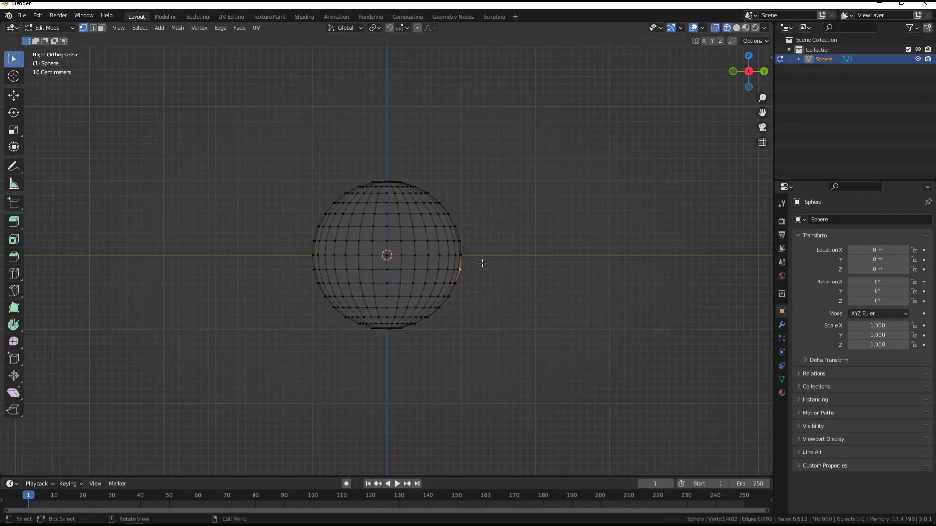
pyautogui.press('e')
pyautogui.click(549, 281)
pyautogui.scroll(-3, 549, 281)
pyautogui.press('x')
pyautogui.click(531, 302)
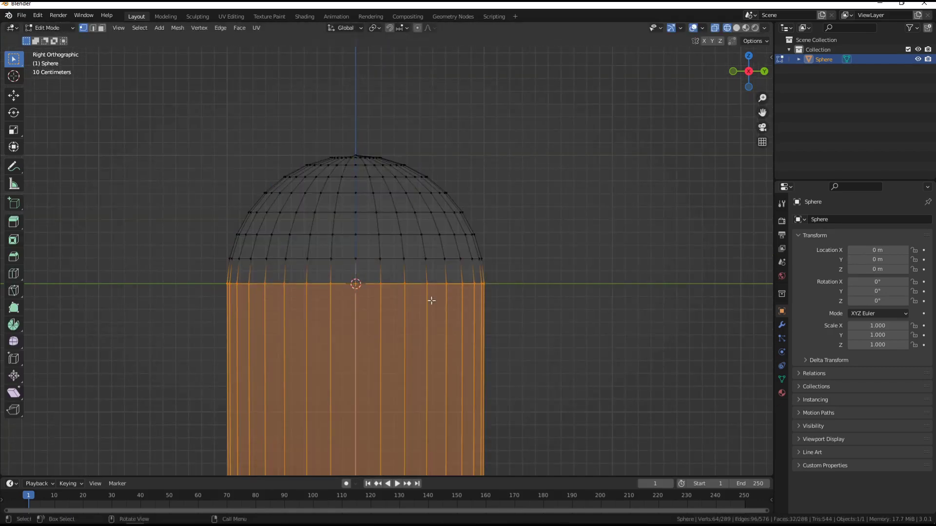
# - Add a horizontal edge loop near the top of the capsule's cylinder
pyautogui.scroll(5, 422, 305)
pyautogui.hotkey('ctrl', 'r')
pyautogui.click(441, 312)
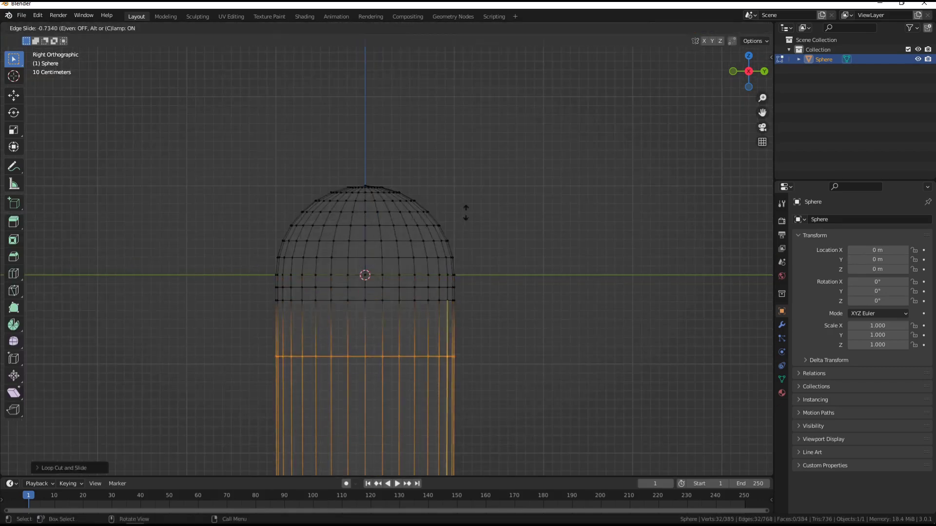
pyautogui.click(430, 219)
pyautogui.scroll(-4, 431, 219)
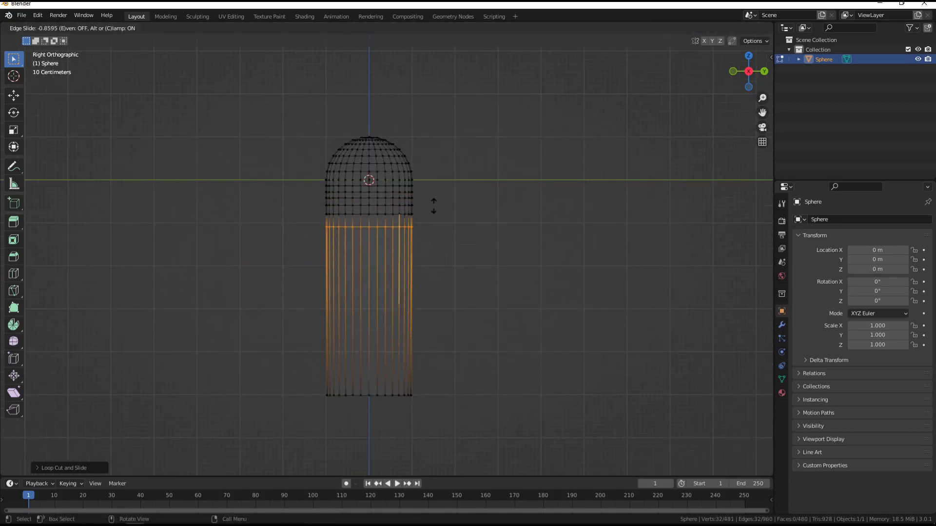
# - Give the capsule a new material with a yellow base colour
pyautogui.click(745, 28)
pyautogui.press('Tab')
pyautogui.moveTo(475, 256); pyautogui.dragTo(543, 263, button='middle')
pyautogui.click(781, 392)
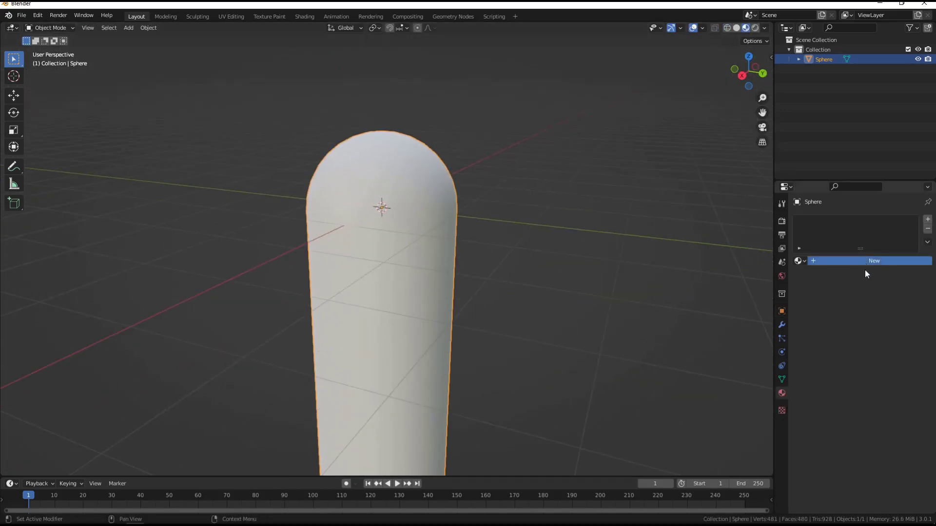
pyautogui.click(865, 262)
pyautogui.click(887, 364)
pyautogui.click(853, 291)
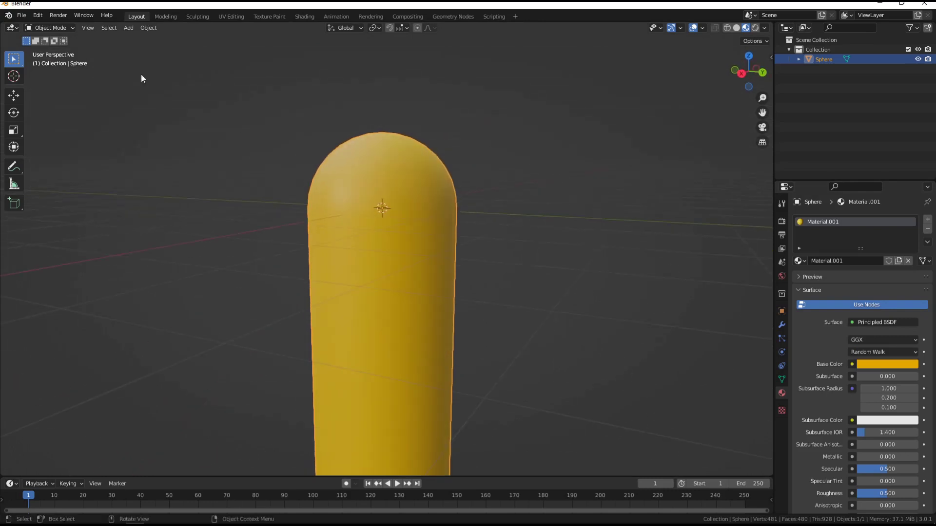
pyautogui.click(129, 28)
# - Add a small UV sphere eyeball, set it into the body's front, and shade it smooth
pyautogui.click(211, 71)
pyautogui.moveTo(217, 73); pyautogui.dragTo(292, 146, button='middle')
pyautogui.press('s')
pyautogui.click(548, 289)
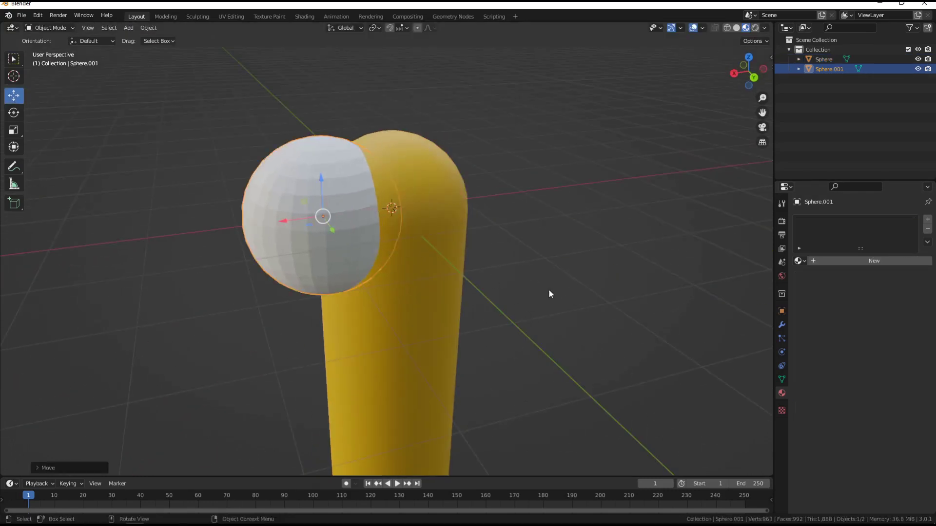
pyautogui.press('g')
pyautogui.press('y')
pyautogui.click(516, 236)
pyautogui.rightClick(373, 221)
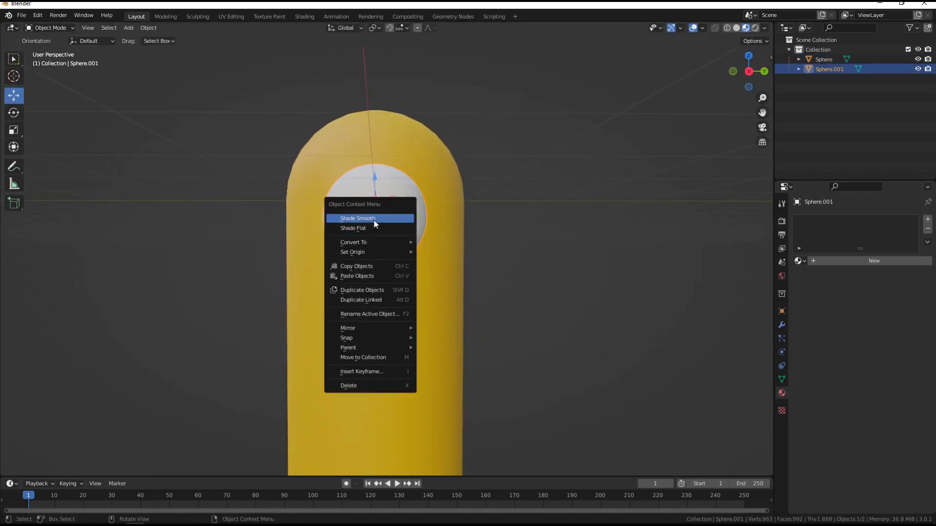
pyautogui.click(376, 224)
pyautogui.scroll(3, 390, 288)
# - Duplicate the eyeball slightly larger and assign it the yellow body material
pyautogui.hotkey('shift', 'd')
pyautogui.press('s')
pyautogui.click(470, 303)
pyautogui.click(799, 261)
pyautogui.click(829, 293)
pyautogui.doubleClick(830, 222)
pyautogui.write('b')
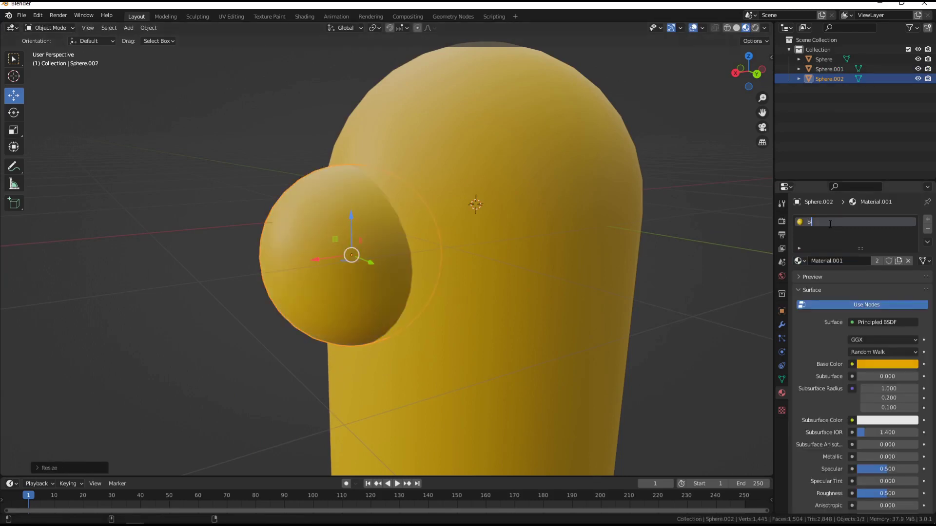
# - Delete the duplicate's lower half and tilt the remaining dome over the eyeball as an eyelid
pyautogui.press('Tab')
pyautogui.click(735, 73)
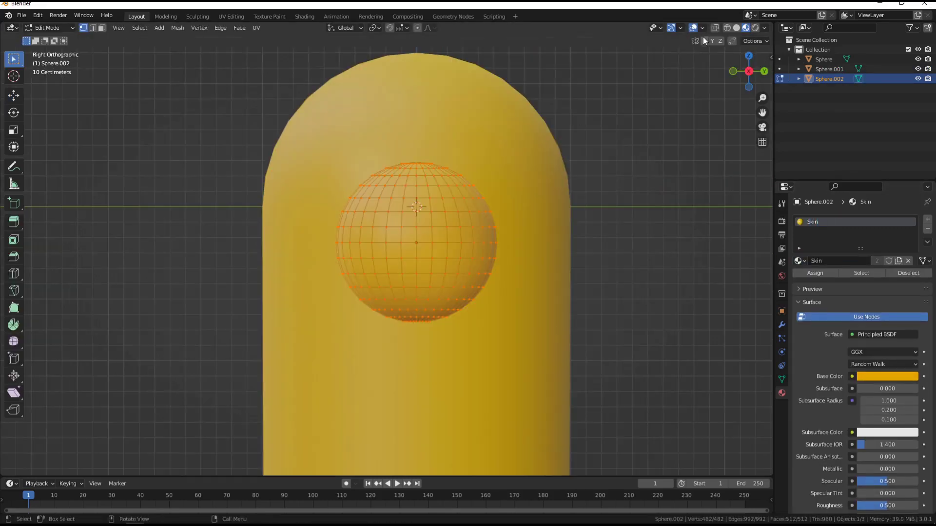
pyautogui.moveTo(502, 249); pyautogui.dragTo(337, 326)
pyautogui.press('x')
pyautogui.click(336, 328)
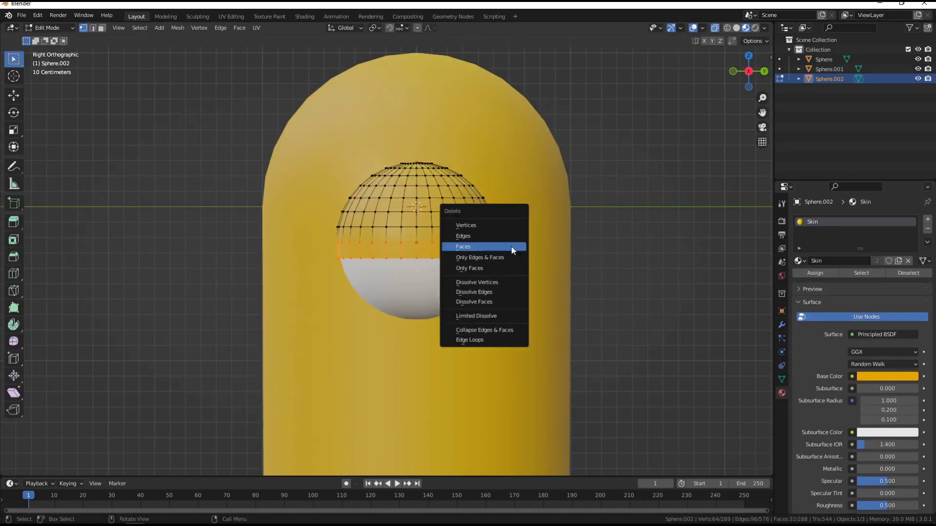
pyautogui.moveTo(305, 221); pyautogui.dragTo(402, 251)
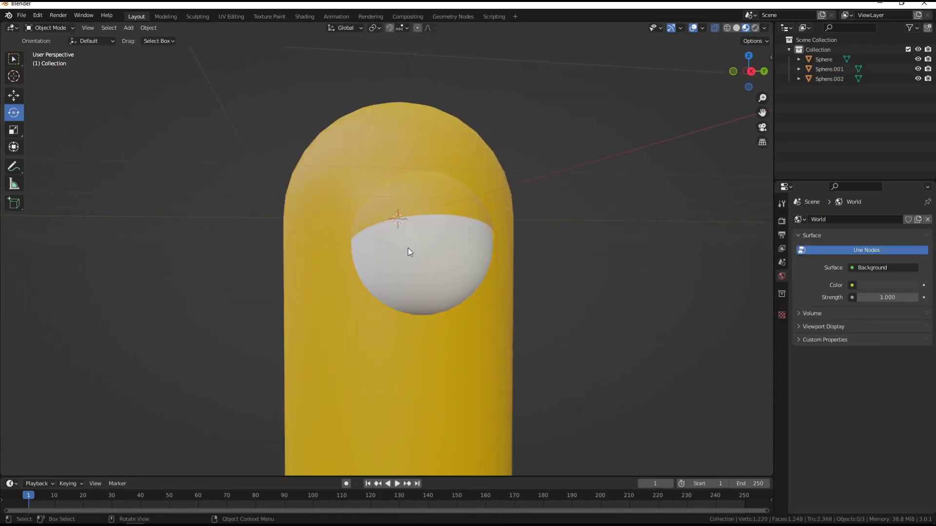
pyautogui.click(549, 278)
pyautogui.click(818, 219)
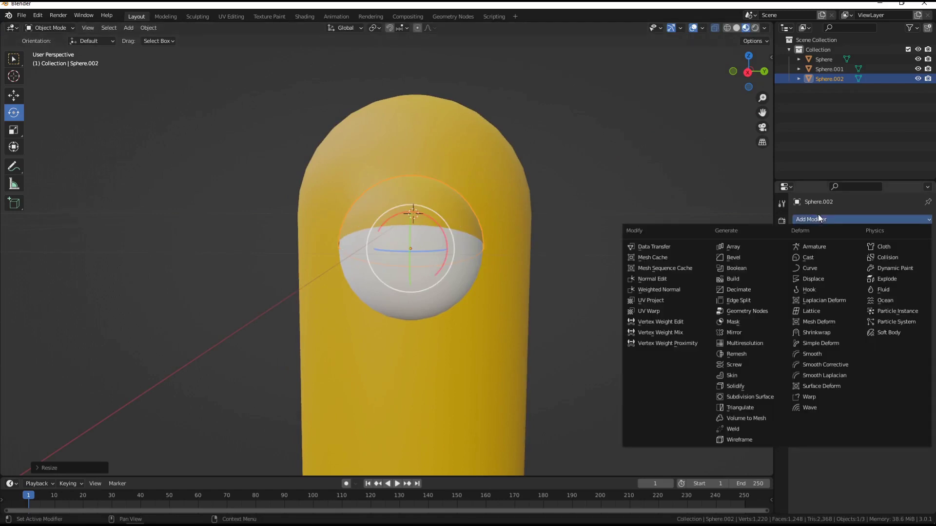
pyautogui.press('Tab')
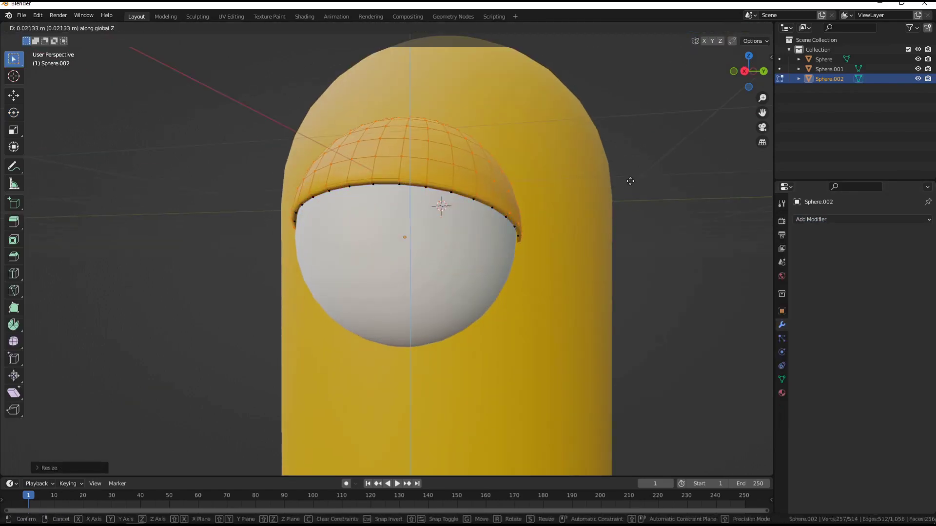
pyautogui.press('Tab')
pyautogui.moveTo(635, 188); pyautogui.dragTo(606, 198, button='middle')
# - Duplicate the eyelid and rotate it on X and Y into a lower eyelid
pyautogui.hotkey('shift', 'd')
pyautogui.press('r')
pyautogui.press('x')
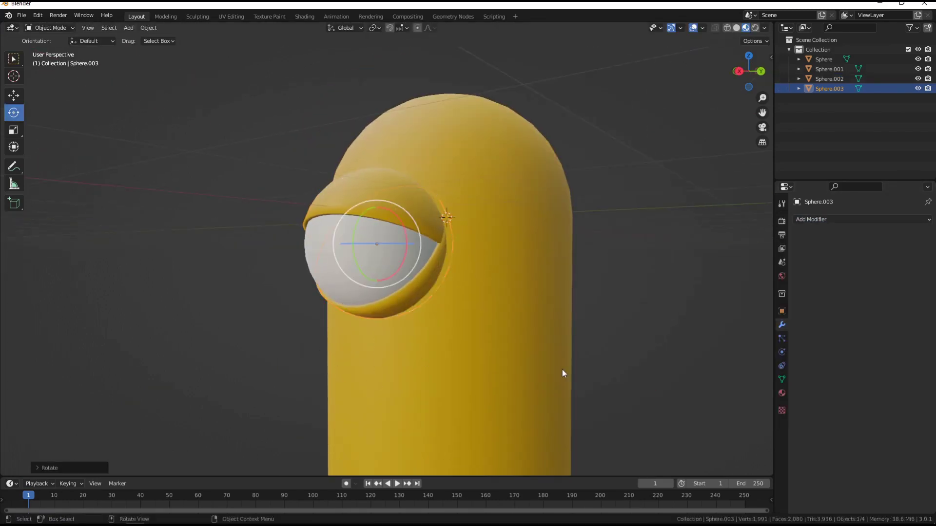
pyautogui.moveTo(563, 369); pyautogui.dragTo(607, 370, button='middle')
pyautogui.press('r')
pyautogui.press('y')
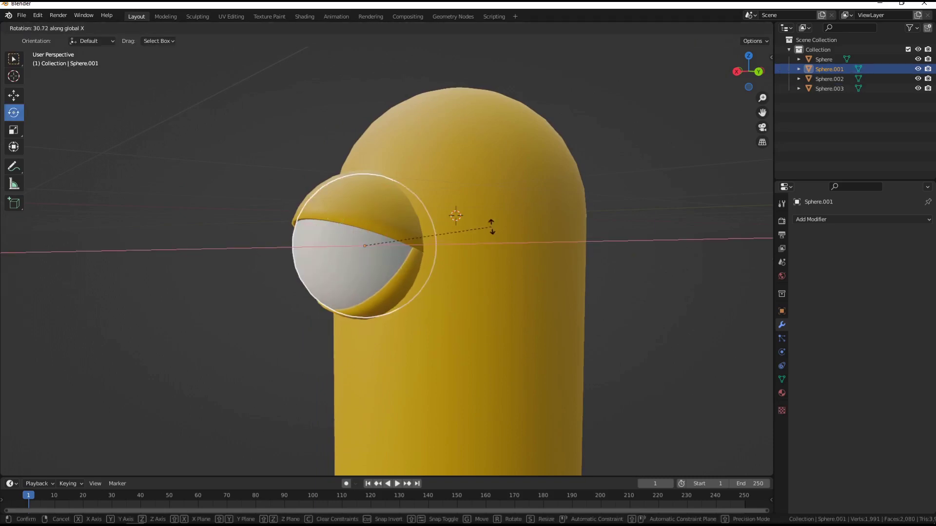
pyautogui.click(491, 227)
# - Select a ring of faces on the eyeball for the iris
pyautogui.press('Tab')
pyautogui.press('r')
pyautogui.press('z')
pyautogui.click(393, 245)
pyautogui.scroll(3, 394, 245)
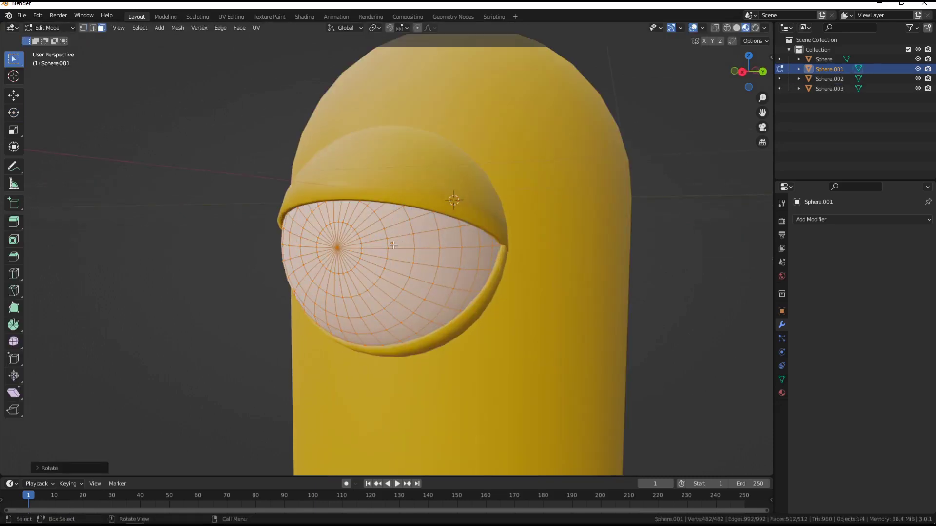
# - Add a second material slot to the eyeball with a new blue iris material
pyautogui.click(782, 392)
pyautogui.press('Return')
pyautogui.click(927, 220)
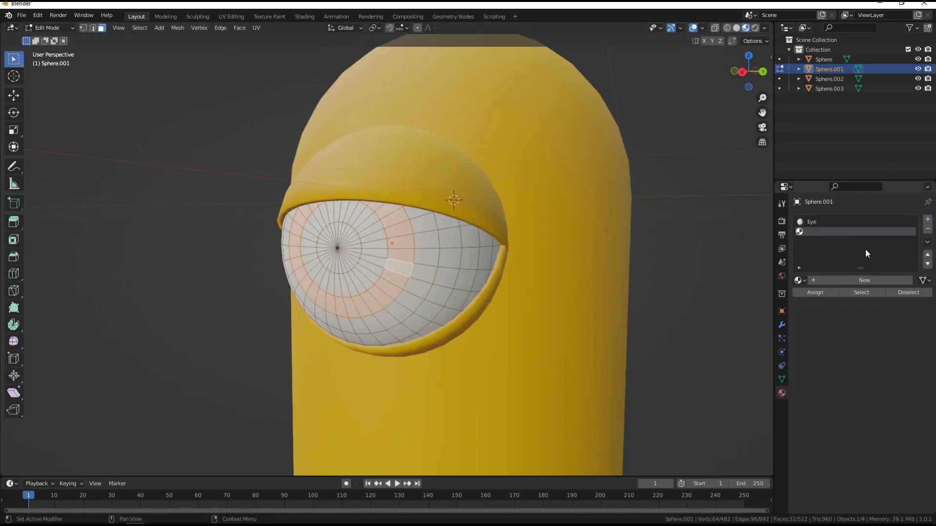
pyautogui.click(829, 261)
pyautogui.press('Tab')
pyautogui.click(879, 383)
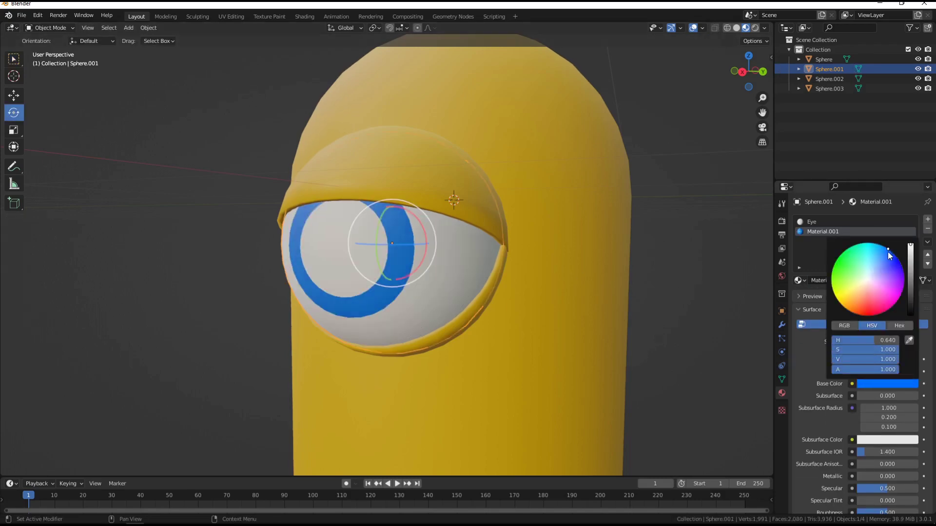
# - Add a third material slot with a new black pupil material
pyautogui.click(928, 219)
pyautogui.press('Tab')
pyautogui.click(812, 291)
pyautogui.click(828, 261)
pyautogui.press('Tab')
pyautogui.click(879, 384)
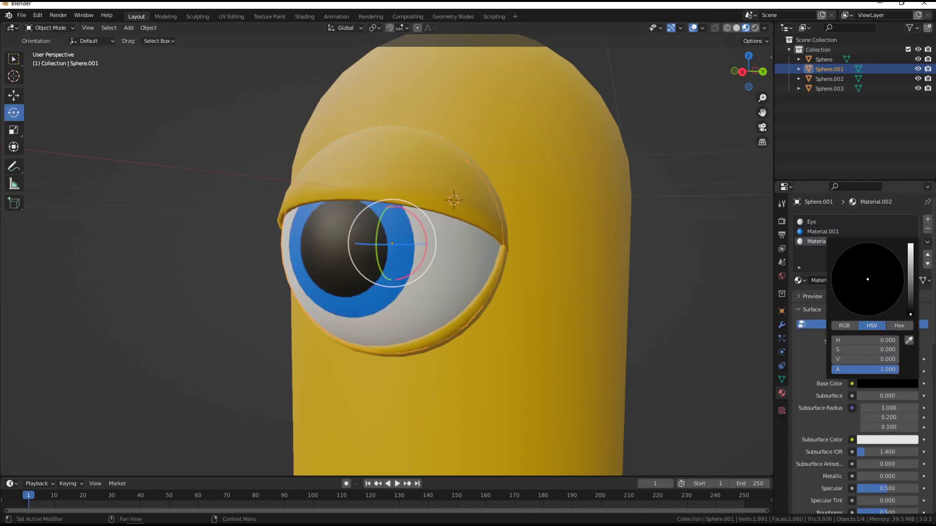
pyautogui.scroll(-3, 460, 298)
# - Scale the selected iris face ring and reselect the iris faces
pyautogui.press('Tab')
pyautogui.scroll(5, 460, 299)
pyautogui.moveTo(543, 192); pyautogui.dragTo(409, 288, button='middle')
pyautogui.press('s')
pyautogui.click(269, 273)
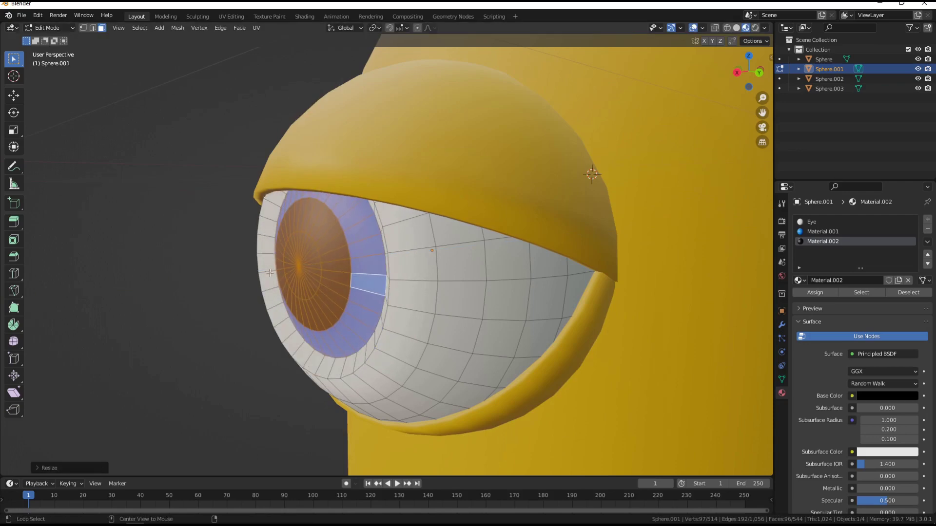
pyautogui.hotkey('alt', 'a')
pyautogui.moveTo(487, 244); pyautogui.dragTo(554, 175, button='middle')
# - Smooth the eyeball with a Subdivision Surface modifier and add a loop cut around the iris
pyautogui.click(781, 325)
pyautogui.click(863, 220)
pyautogui.click(692, 390)
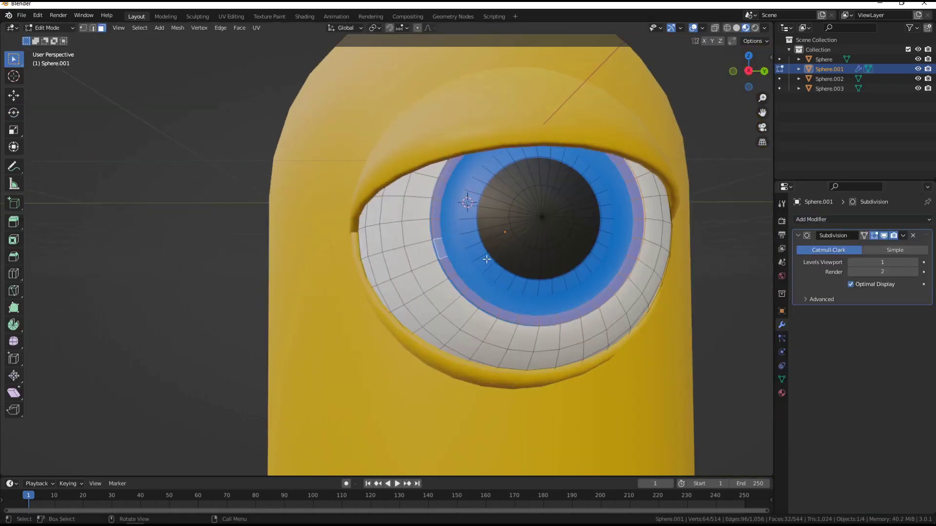
pyautogui.hotkey('ctrl', 'r')
pyautogui.click(439, 240)
pyautogui.moveTo(439, 240); pyautogui.dragTo(427, 247, button='middle')
pyautogui.scroll(3, 427, 247)
pyautogui.keyDown('alt'); pyautogui.click(484, 238); pyautogui.keyUp('alt')
pyautogui.moveTo(485, 239); pyautogui.dragTo(429, 301, button='middle')
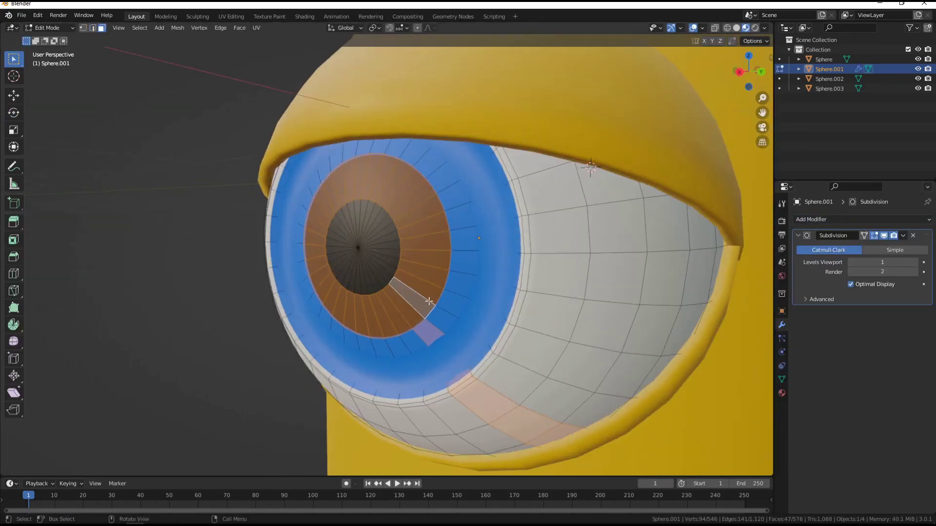
pyautogui.scroll(-3, 353, 260)
pyautogui.press('Tab')
# - Select the eyeball and switch its active material to the Eye material
pyautogui.scroll(-4, 353, 260)
pyautogui.moveTo(353, 261)
pyautogui.mouseDown(button='middle')
pyautogui.moveTo(381, 323)
pyautogui.moveTo(386, 282)
pyautogui.moveTo(460, 309)
pyautogui.mouseUp(button='middle')
pyautogui.click(460, 309)
pyautogui.click(781, 393)
pyautogui.moveTo(633, 293); pyautogui.dragTo(693, 326, button='middle')
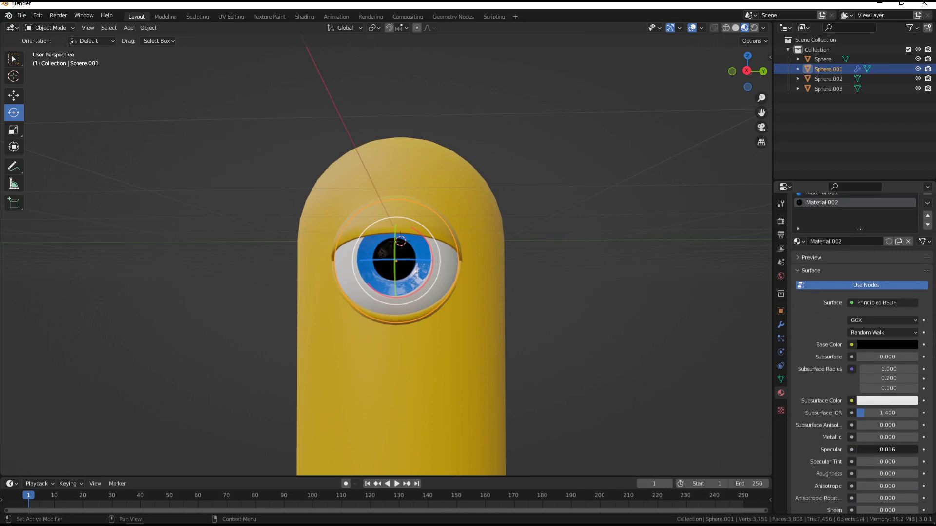
pyautogui.click(798, 241)
pyautogui.click(824, 223)
pyautogui.hotkey('alt', 'a')
pyautogui.moveTo(499, 289)
pyautogui.mouseDown(button='middle')
pyautogui.moveTo(551, 287)
pyautogui.moveTo(544, 360)
pyautogui.mouseUp(button='middle')
# - Try duplicating the whole minion along X, then cancel and undo the copy
pyautogui.hotkey('ctrl', 'z')
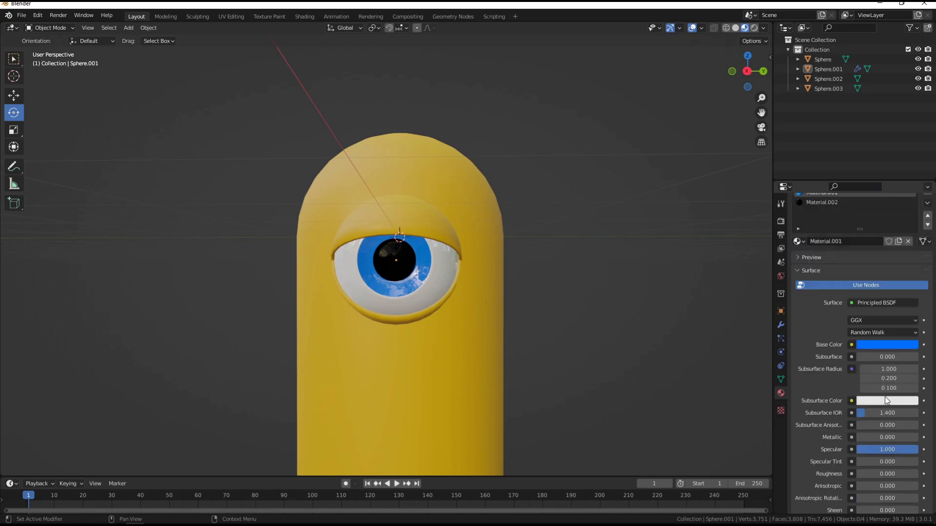
pyautogui.moveTo(576, 342)
pyautogui.mouseDown(button='middle')
pyautogui.moveTo(505, 226)
pyautogui.moveTo(493, 345)
pyautogui.mouseUp(button='middle')
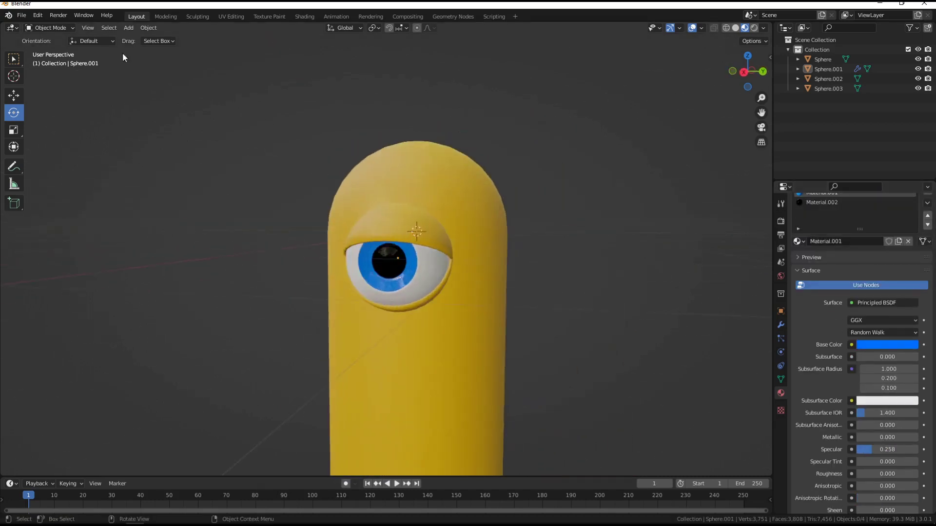
pyautogui.scroll(-3, 493, 345)
pyautogui.press('a')
pyautogui.hotkey('shift', 'd')
pyautogui.press('x')
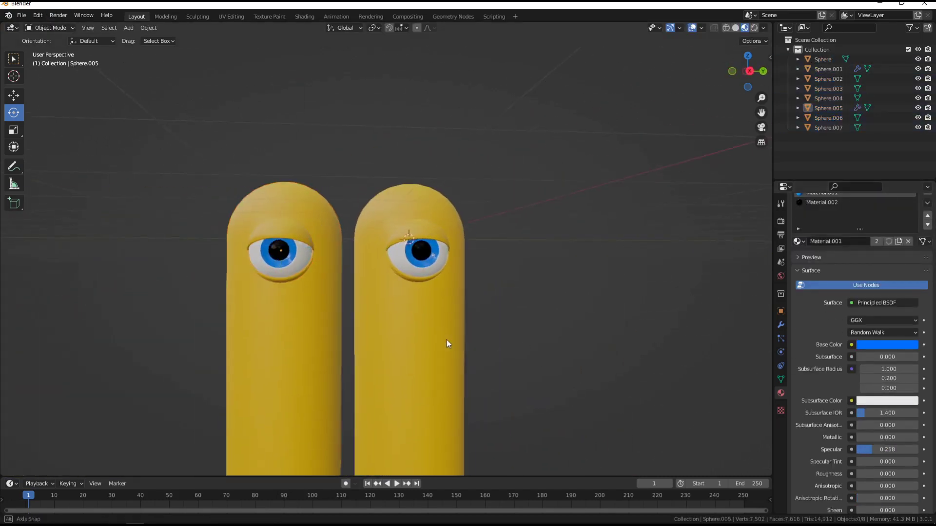
pyautogui.press('Escape')
pyautogui.hotkey('ctrl', 'z')
pyautogui.scroll(2, 424, 344)
pyautogui.moveTo(424, 344)
pyautogui.mouseDown(button='middle')
pyautogui.moveTo(472, 305)
pyautogui.moveTo(492, 302)
pyautogui.mouseUp(button='middle')
pyautogui.click(129, 28)
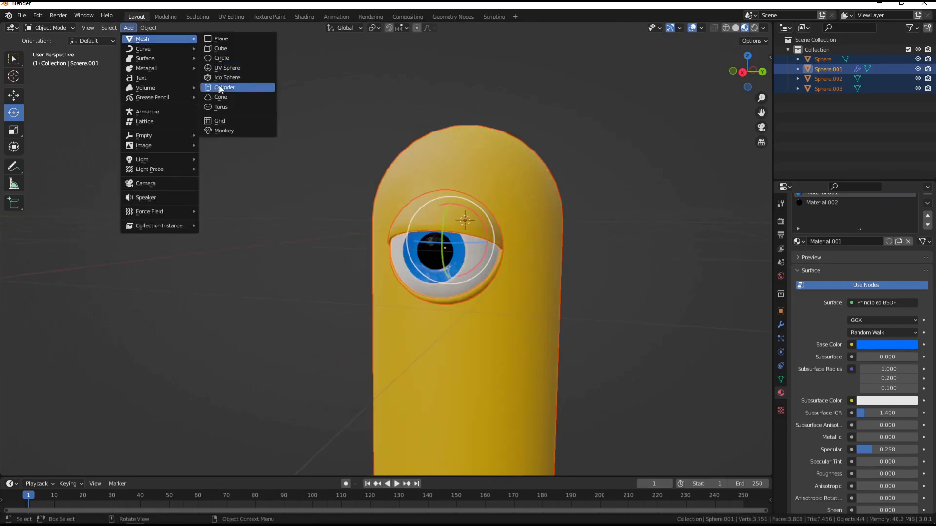
# - Add a cylinder, then rotate, scale and move it along Y over the eye
pyautogui.click(219, 88)
pyautogui.press('r')
pyautogui.click(604, 290)
pyautogui.moveTo(603, 290)
pyautogui.mouseDown(button='middle')
pyautogui.moveTo(488, 292)
pyautogui.moveTo(539, 341)
pyautogui.moveTo(480, 361)
pyautogui.moveTo(495, 342)
pyautogui.moveTo(438, 370)
pyautogui.moveTo(387, 325)
pyautogui.mouseUp(button='middle')
pyautogui.press('s')
pyautogui.click(539, 345)
pyautogui.press('g')
pyautogui.press('y')
# - Inset the cylinder's front face and push the inner faces along X to form the rim
pyautogui.press('Tab')
pyautogui.press('i')
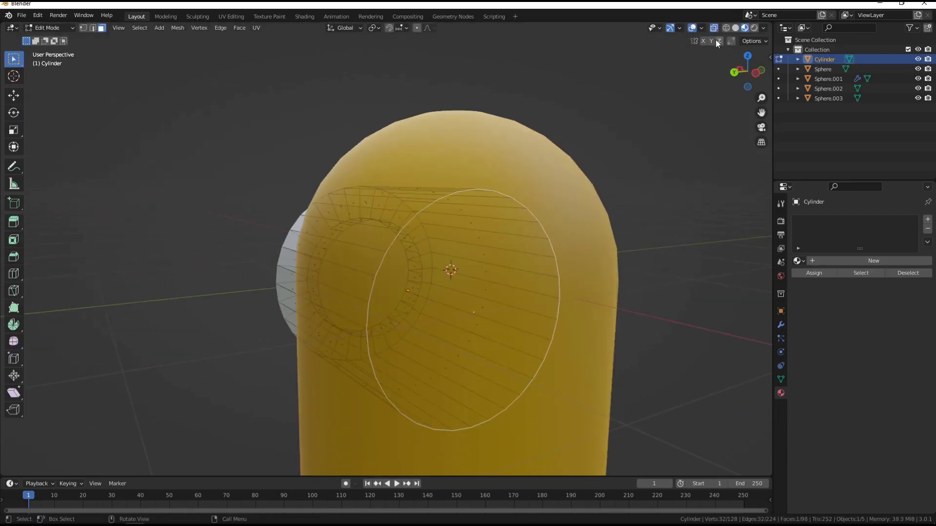
pyautogui.press('g')
pyautogui.press('x')
pyautogui.moveTo(561, 219)
pyautogui.mouseDown(button='middle')
pyautogui.moveTo(486, 334)
pyautogui.moveTo(540, 341)
pyautogui.moveTo(472, 290)
pyautogui.moveTo(526, 309)
pyautogui.mouseUp(button='middle')
pyautogui.click(478, 324)
pyautogui.press('Tab')
# - Smooth the ring with a Subdivision Surface modifier and add a loop cut
pyautogui.click(781, 325)
pyautogui.click(862, 220)
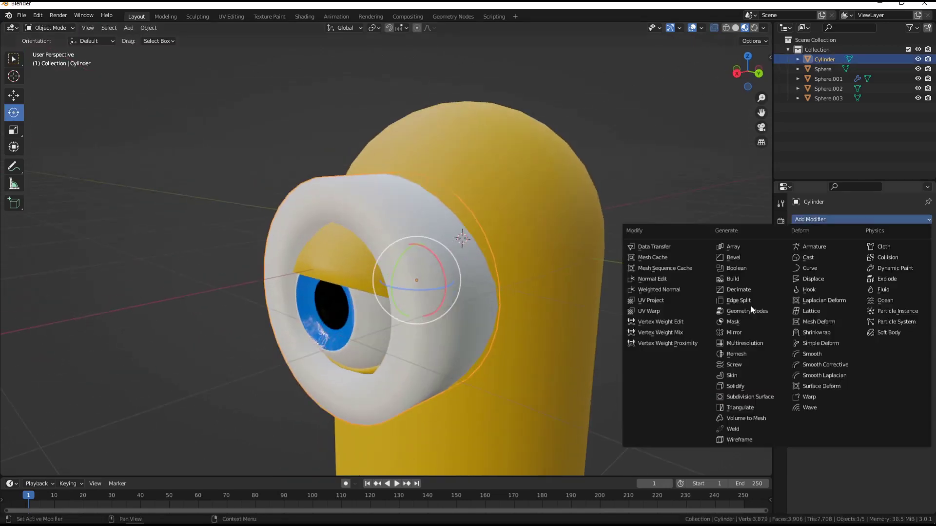
pyautogui.click(720, 393)
pyautogui.press('Tab')
pyautogui.moveTo(439, 302); pyautogui.dragTo(401, 298, button='middle')
pyautogui.moveTo(454, 235); pyautogui.dragTo(464, 251, button='middle')
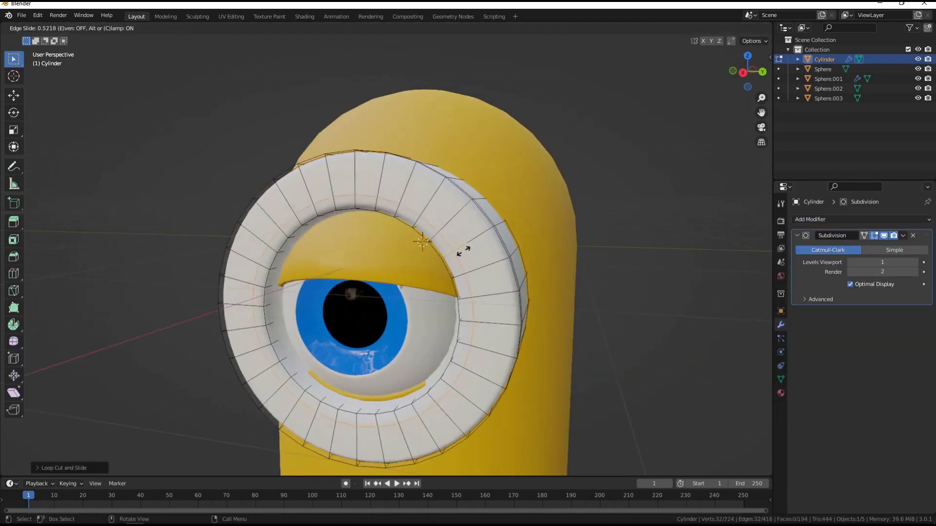
pyautogui.press('Tab')
pyautogui.click(14, 113)
pyautogui.moveTo(534, 255); pyautogui.dragTo(455, 284, button='middle')
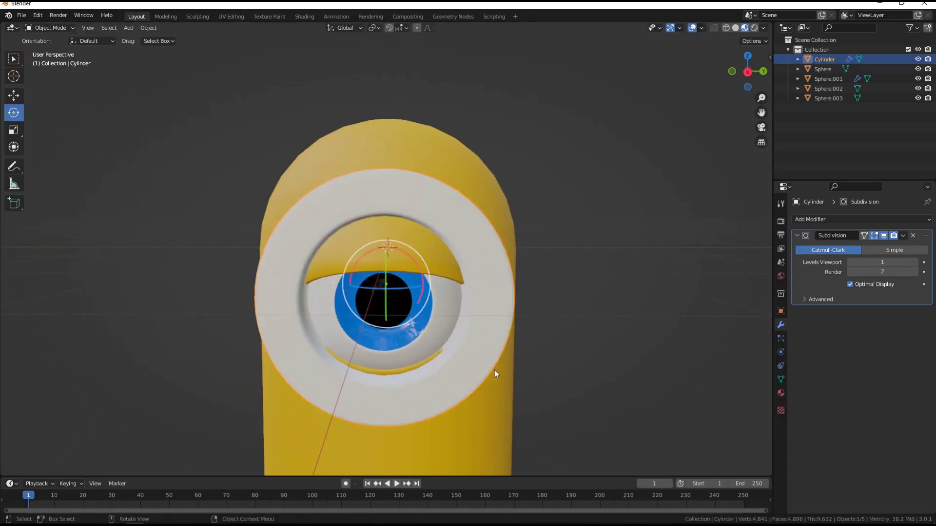
# - Scale the ring and inset its front face with proportional editing turned on
pyautogui.press('Tab')
pyautogui.moveTo(495, 371); pyautogui.dragTo(466, 342, button='middle')
pyautogui.click(507, 347)
pyautogui.scroll(2, 350, 237)
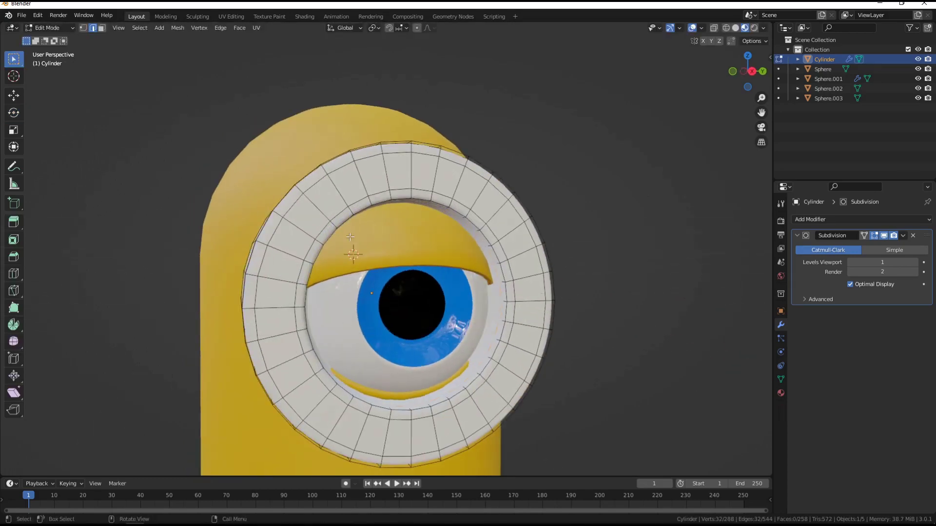
pyautogui.click(379, 290)
pyautogui.moveTo(379, 289); pyautogui.dragTo(429, 312, button='middle')
pyautogui.press('i')
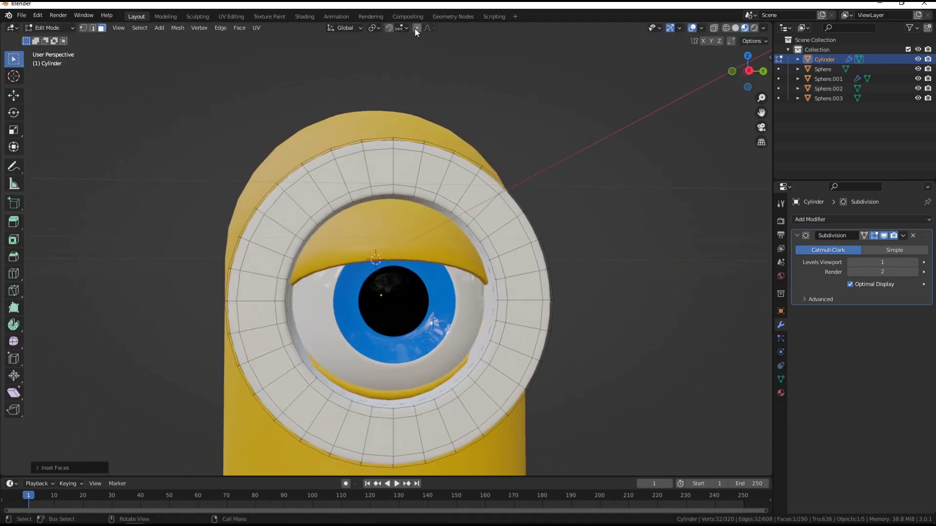
pyautogui.click(417, 28)
pyautogui.moveTo(618, 297)
pyautogui.mouseDown(button='middle')
pyautogui.moveTo(569, 331)
pyautogui.moveTo(731, 370)
pyautogui.mouseUp(button='middle')
pyautogui.click(554, 314)
pyautogui.press('Tab')
# - Give the ring a new silver material with Metallic 1 and lowered roughness
pyautogui.click(780, 392)
pyautogui.moveTo(441, 299); pyautogui.dragTo(488, 312, button='middle')
pyautogui.click(873, 261)
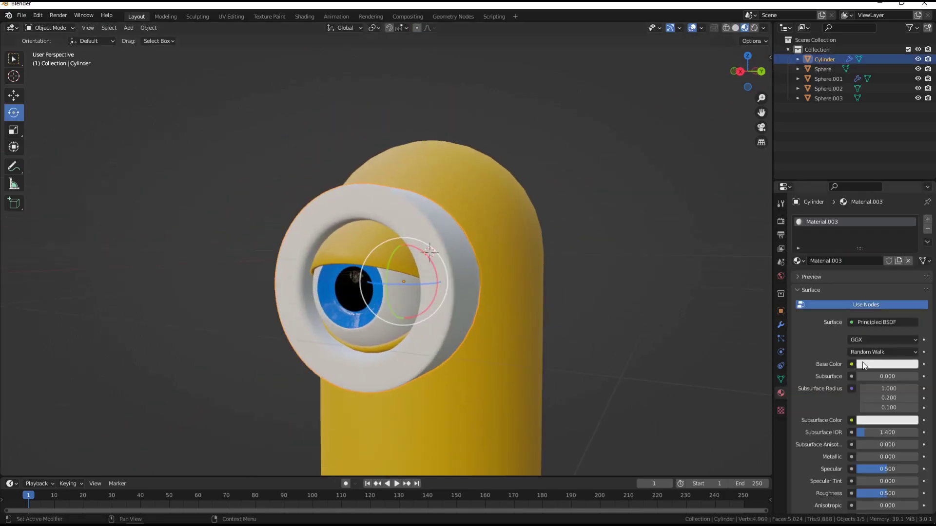
pyautogui.moveTo(887, 473); pyautogui.dragTo(867, 474)
pyautogui.moveTo(877, 438); pyautogui.dragTo(916, 437)
pyautogui.moveTo(536, 302)
pyautogui.mouseDown(button='middle')
pyautogui.moveTo(575, 315)
pyautogui.moveTo(437, 309)
pyautogui.mouseUp(button='middle')
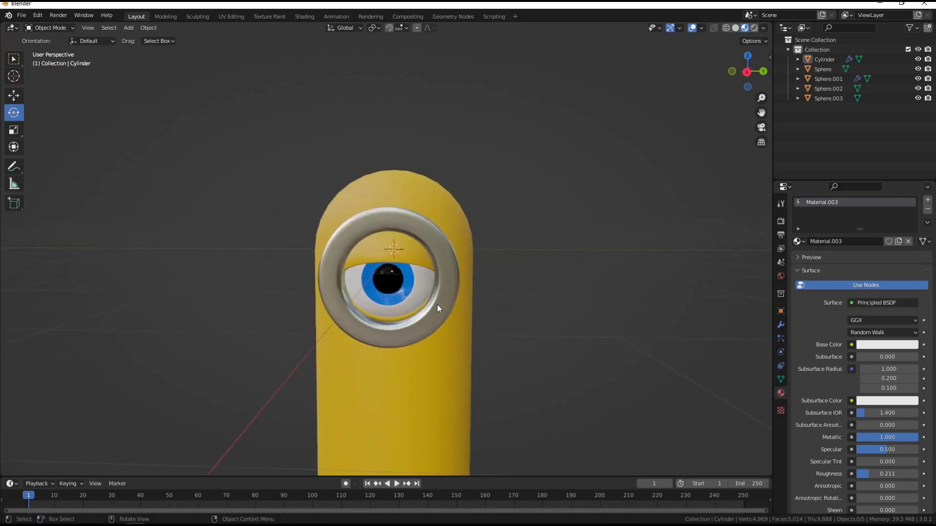
pyautogui.click(128, 28)
# - Add a circle, raise it along Z to goggle height, and extrude it into a band
pyautogui.click(221, 58)
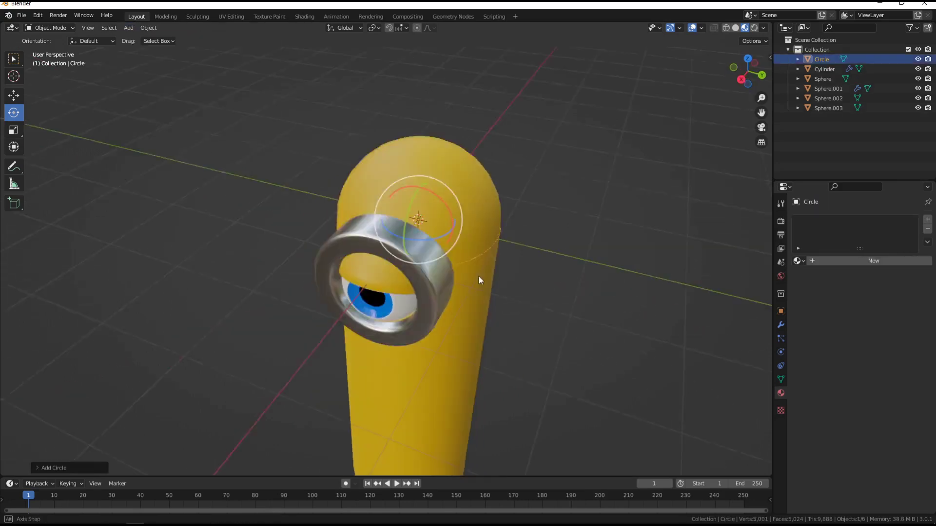
pyautogui.moveTo(481, 278)
pyautogui.mouseDown(button='middle')
pyautogui.moveTo(516, 271)
pyautogui.moveTo(436, 223)
pyautogui.mouseUp(button='middle')
pyautogui.press('g')
pyautogui.press('z')
pyautogui.click(437, 223)
pyautogui.press('Tab')
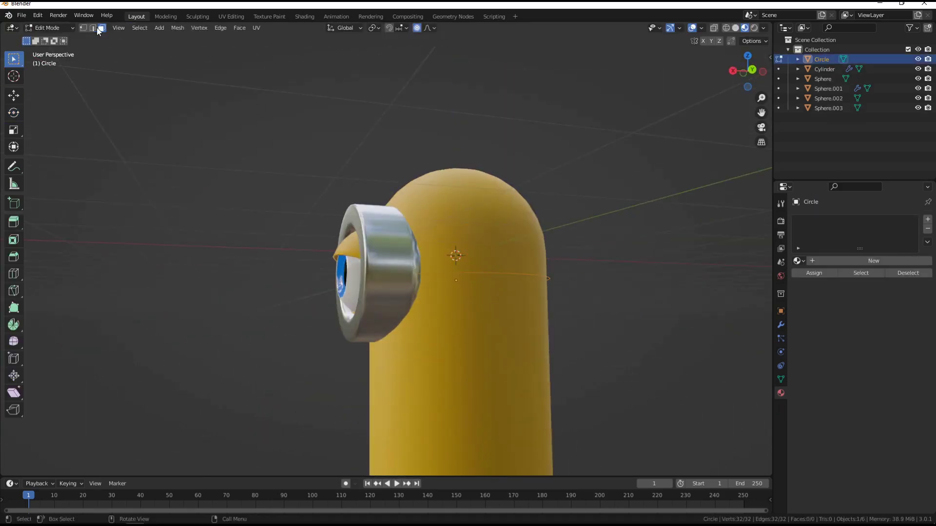
pyautogui.press('Tab')
# - Thicken the band with a Solidify modifier and apply it
pyautogui.moveTo(597, 280); pyautogui.dragTo(707, 312, button='middle')
pyautogui.click(781, 325)
pyautogui.click(786, 229)
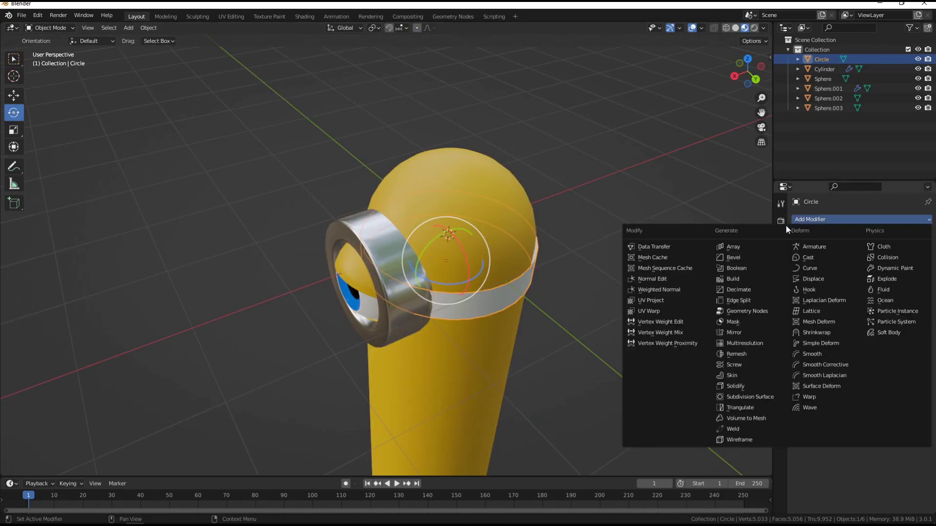
pyautogui.click(745, 385)
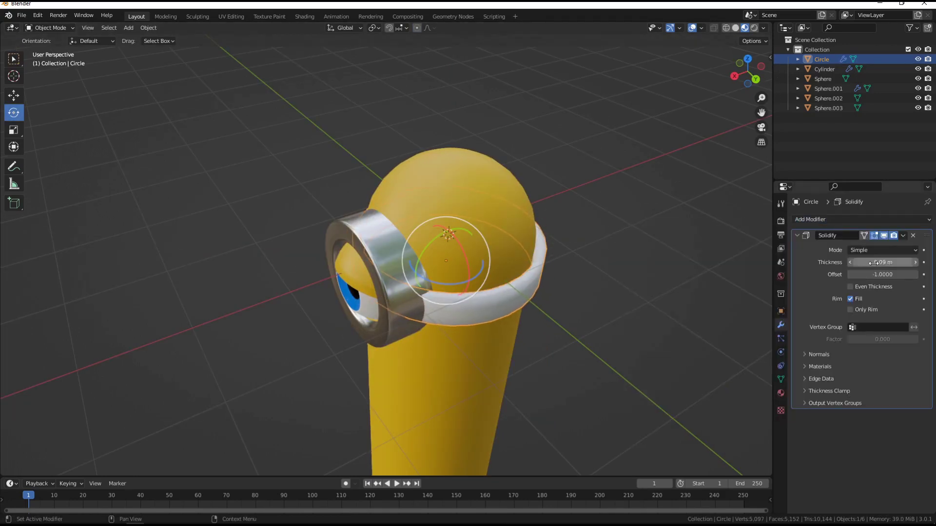
pyautogui.click(913, 235)
# - Add a loop cut around the band and add a cylinder for the strap connector
pyautogui.press('Tab')
pyautogui.hotkey('ctrl', 'r')
pyautogui.moveTo(487, 273); pyautogui.dragTo(510, 281, button='middle')
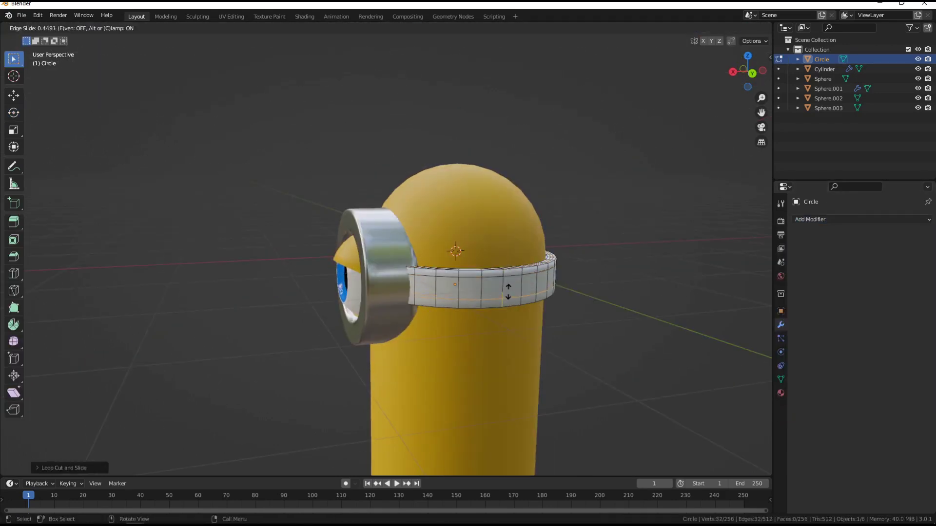
pyautogui.click(507, 291)
pyautogui.press('Tab')
pyautogui.click(128, 28)
pyautogui.click(237, 79)
# - Shrink the connector cylinder, add an edge loop, and inset its top cap face
pyautogui.press('s')
pyautogui.scroll(3, 474, 361)
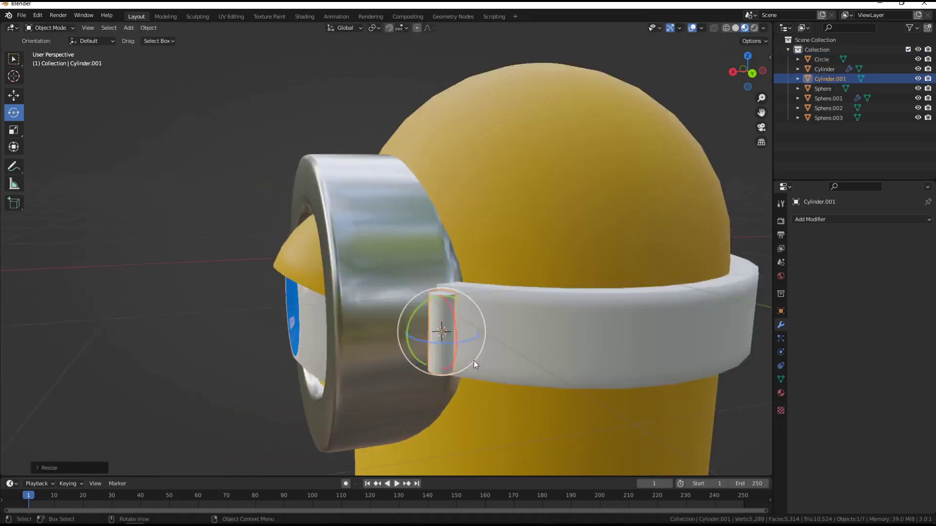
pyautogui.moveTo(510, 383); pyautogui.dragTo(469, 420, button='middle')
pyautogui.hotkey('alt', 'a')
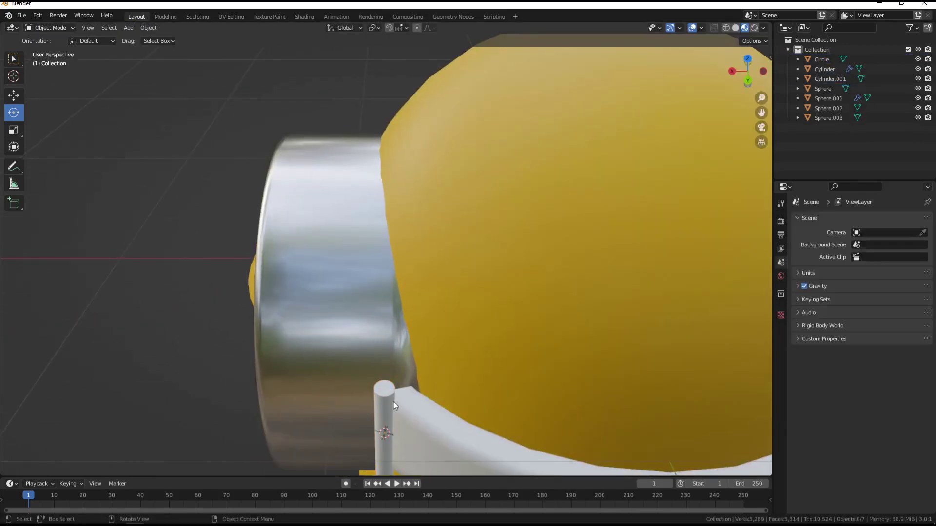
pyautogui.click(393, 401)
pyautogui.press('Tab')
pyautogui.hotkey('ctrl', 'r')
pyautogui.click(437, 220)
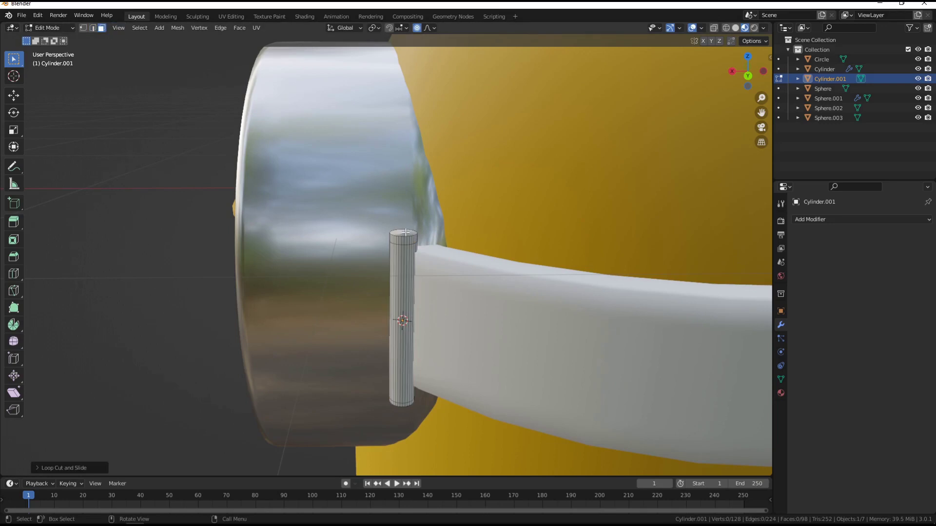
pyautogui.click(405, 232)
pyautogui.moveTo(406, 233); pyautogui.dragTo(433, 275, button='middle')
pyautogui.click(541, 312)
pyautogui.press('Tab')
# - Give the connector a new metallic material with Roughness 0.25
pyautogui.click(781, 393)
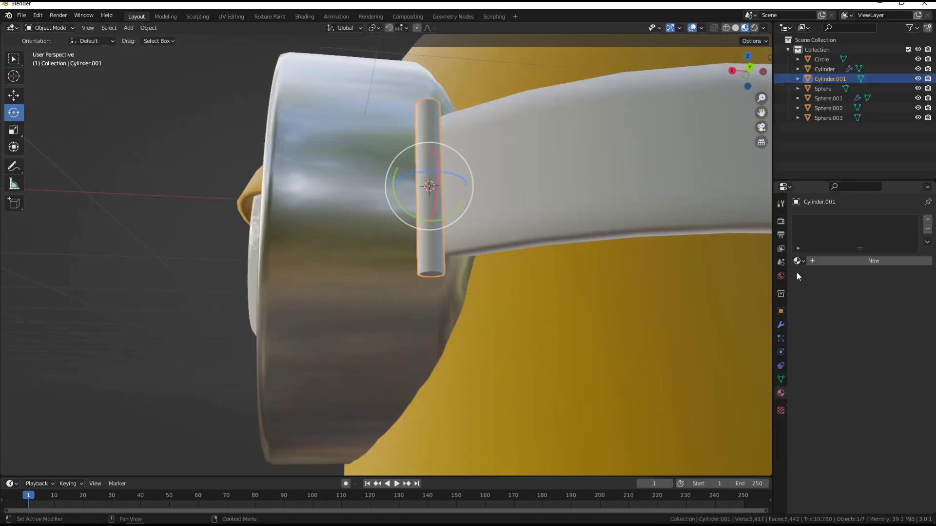
pyautogui.click(865, 261)
pyautogui.moveTo(887, 493); pyautogui.dragTo(873, 493)
pyautogui.moveTo(439, 317); pyautogui.dragTo(392, 355, button='middle')
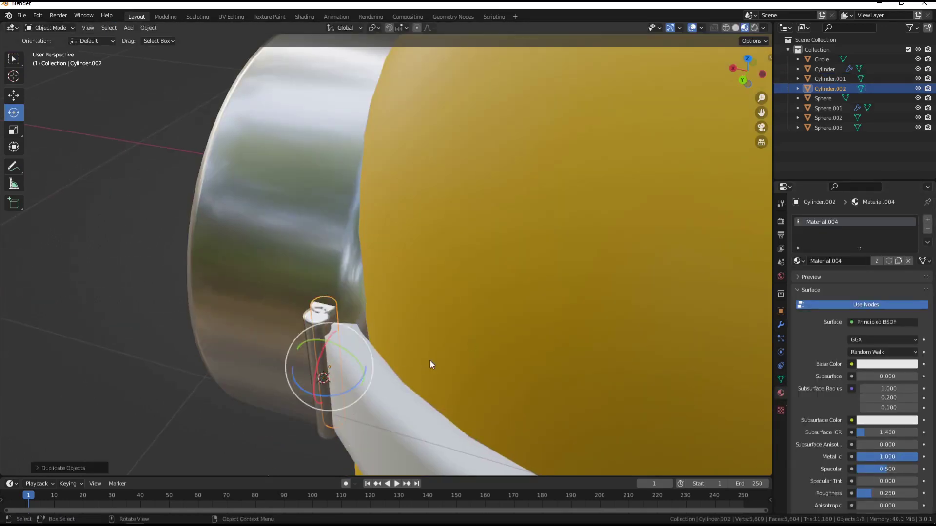
# - Give the strap band a new material with a dark grey base colour
pyautogui.scroll(-5, 463, 382)
pyautogui.click(480, 273)
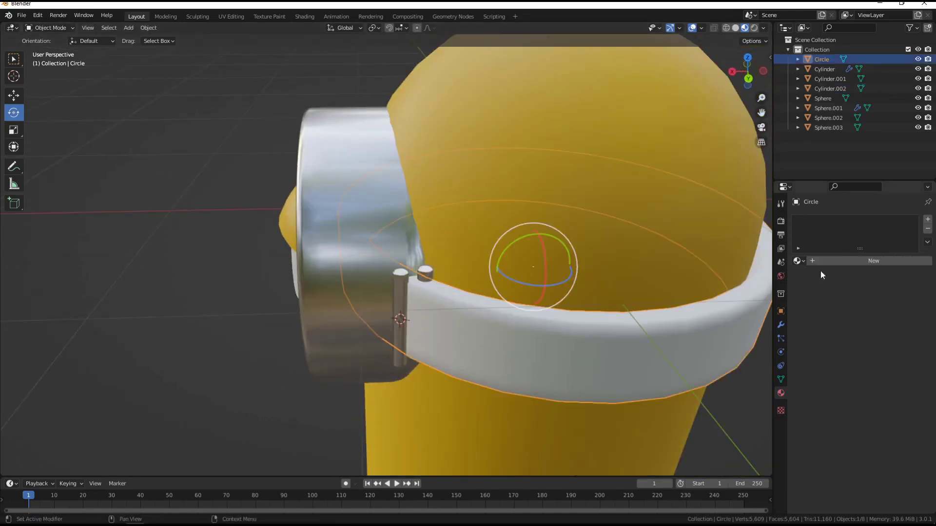
pyautogui.click(835, 260)
pyautogui.click(887, 364)
pyautogui.click(872, 268)
pyautogui.moveTo(497, 302); pyautogui.dragTo(498, 271, button='middle')
pyautogui.scroll(-5, 498, 271)
pyautogui.scroll(5, 600, 279)
# - Duplicate the connector pin along the X axis
pyautogui.click(430, 322)
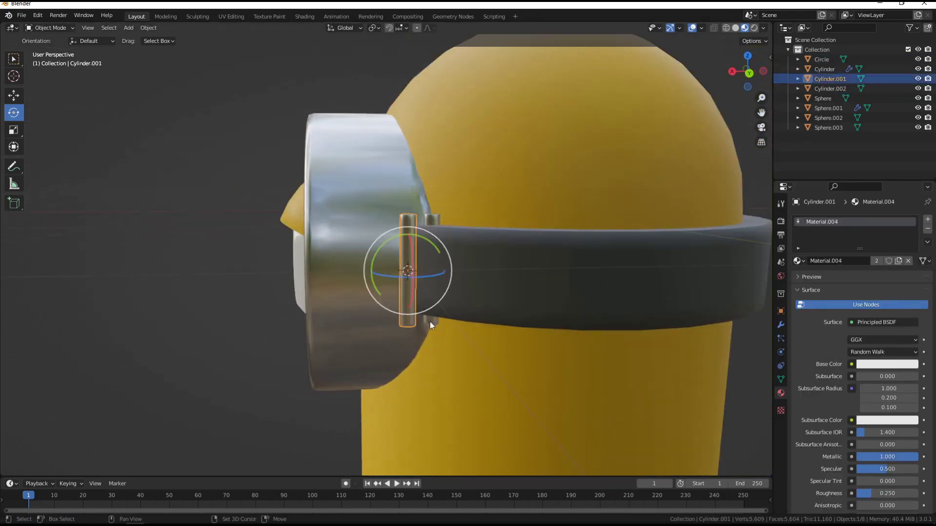
pyautogui.click(480, 346)
pyautogui.scroll(-4, 479, 346)
pyautogui.click(546, 314)
pyautogui.scroll(5, 546, 314)
pyautogui.click(450, 290)
pyautogui.hotkey('shift', 'd')
pyautogui.press('x')
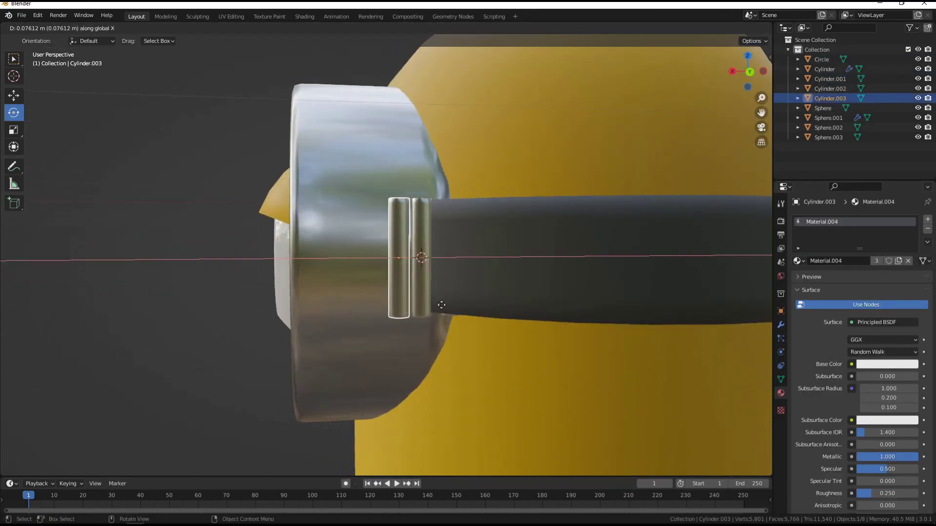
pyautogui.scroll(4, 420, 262)
pyautogui.click(434, 294)
pyautogui.moveTo(434, 295); pyautogui.dragTo(572, 291, button='middle')
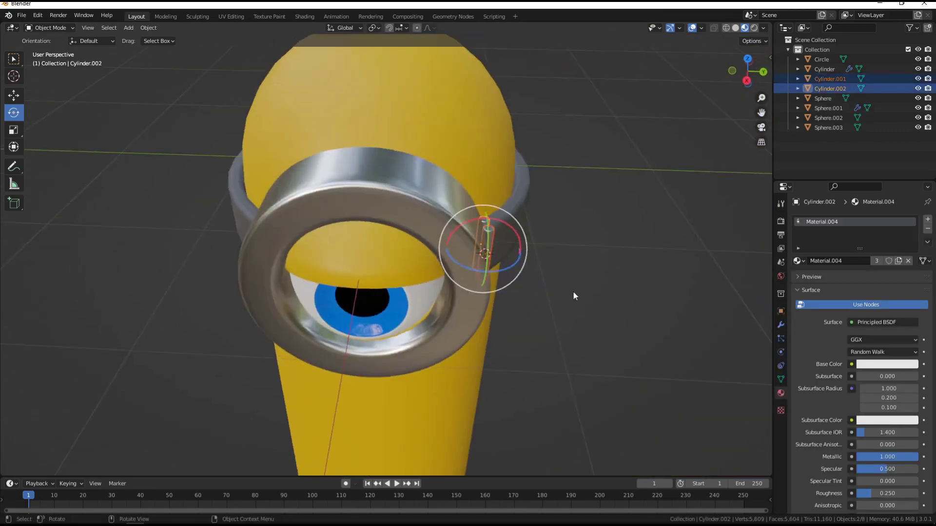
# - Duplicate the pins and move the copies onto the goggle's other side
pyautogui.hotkey('shift', 'd')
pyautogui.click(260, 317)
pyautogui.moveTo(261, 317); pyautogui.dragTo(284, 312, button='middle')
pyautogui.press('g')
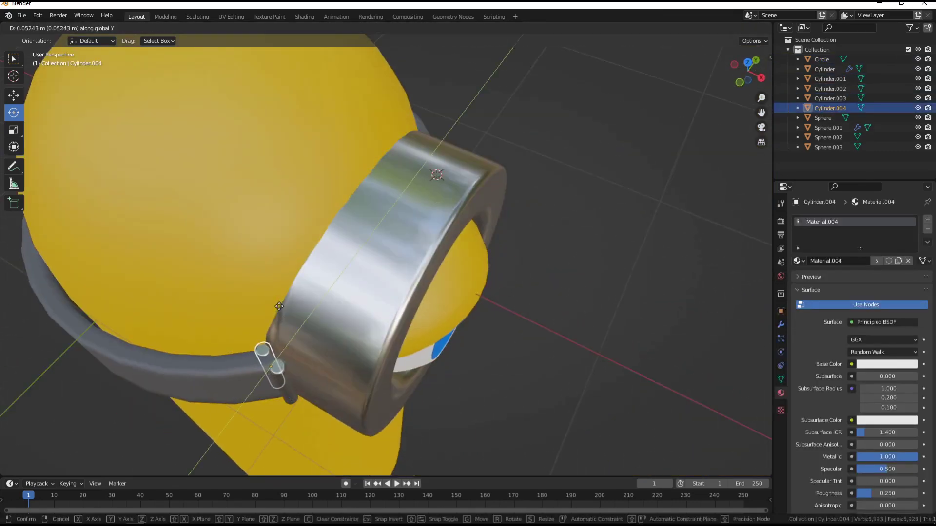
pyautogui.moveTo(547, 359); pyautogui.dragTo(473, 251, button='middle')
pyautogui.click(128, 28)
# - Add a small UV sphere bolt and assign it the silver Material.003
pyautogui.click(229, 70)
pyautogui.press('s')
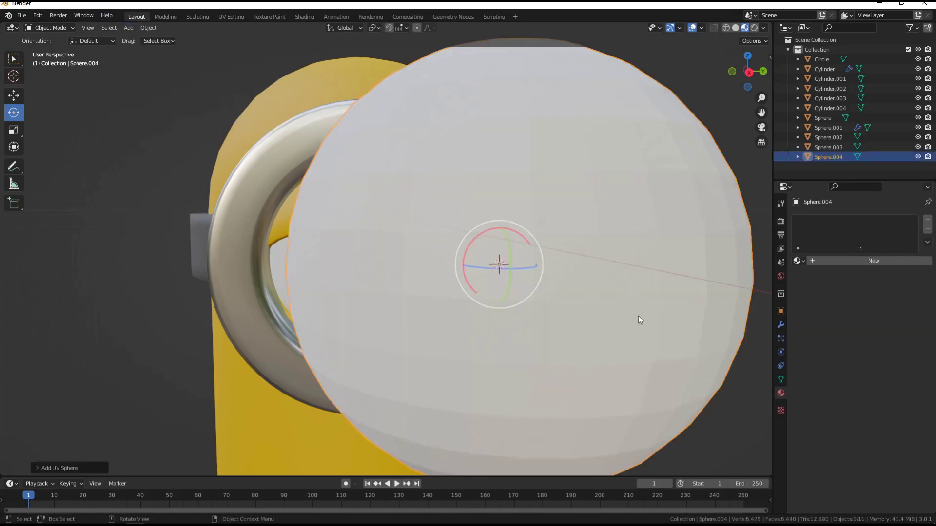
pyautogui.click(560, 312)
pyautogui.moveTo(561, 312)
pyautogui.mouseDown(button='middle')
pyautogui.moveTo(373, 347)
pyautogui.moveTo(503, 346)
pyautogui.mouseUp(button='middle')
pyautogui.click(482, 289)
pyautogui.moveTo(483, 289); pyautogui.dragTo(545, 338, button='middle')
pyautogui.click(797, 261)
pyautogui.click(825, 312)
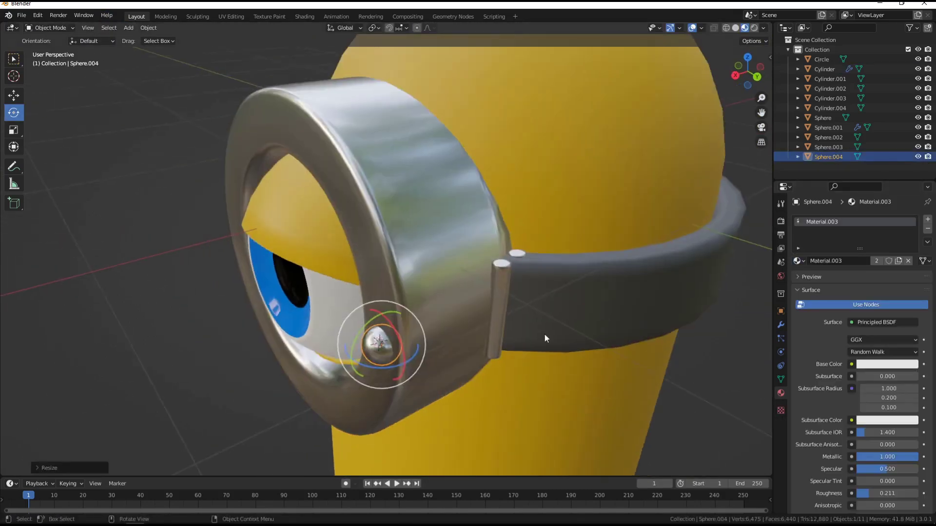
# - Dissolve an edge loop and delete the pole faces to open one end of the bolt
pyautogui.press('Tab')
pyautogui.press('KP_Decimal')
pyautogui.moveTo(452, 346); pyautogui.dragTo(341, 293, button='middle')
pyautogui.rightClick(292, 229)
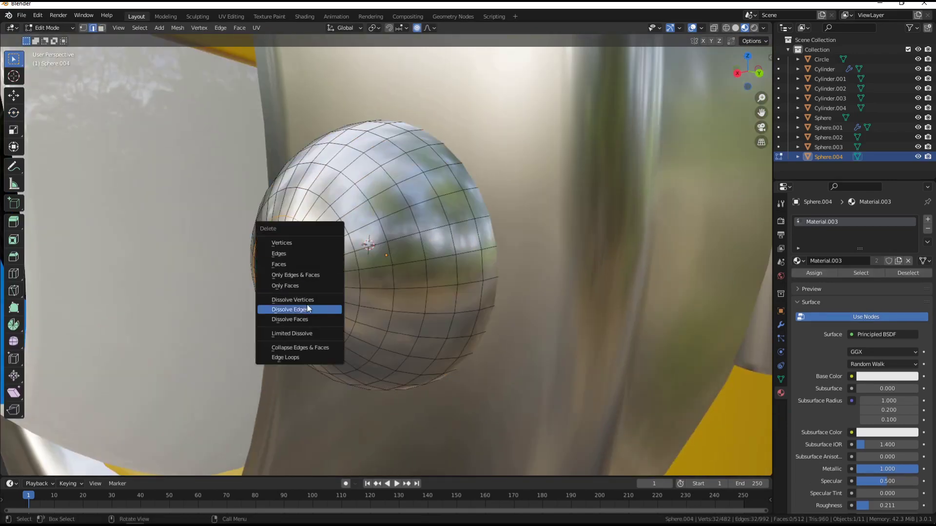
pyautogui.keyDown('alt'); pyautogui.click(298, 269); pyautogui.keyUp('alt')
pyautogui.press('x')
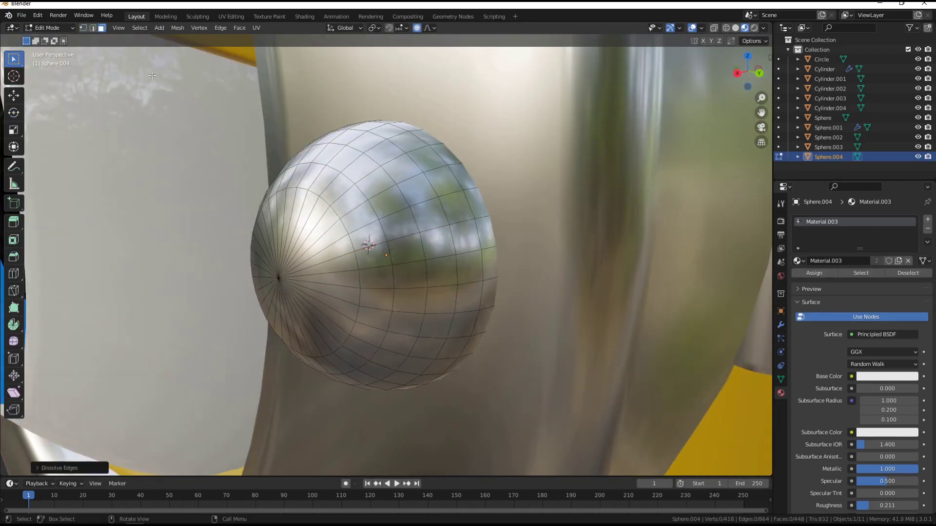
pyautogui.moveTo(152, 76); pyautogui.dragTo(272, 215, button='middle')
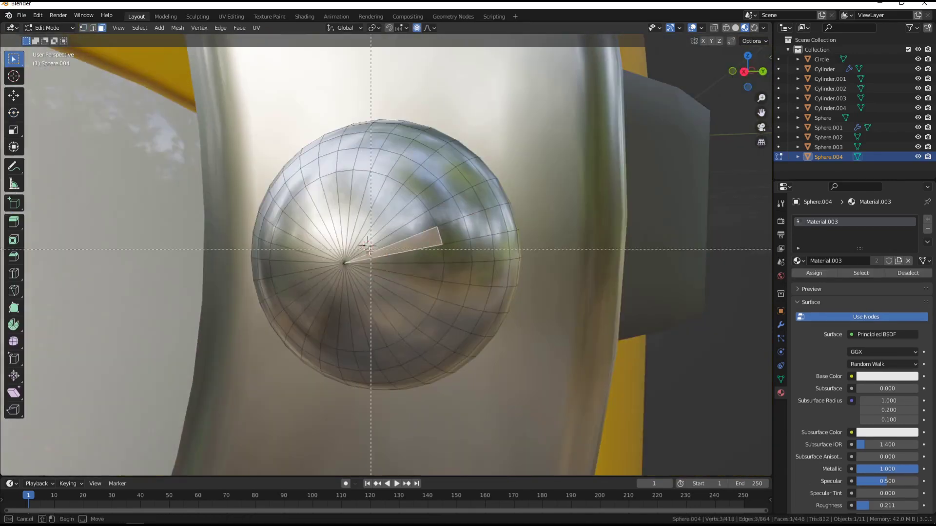
pyautogui.press('x')
pyautogui.click(271, 215)
pyautogui.moveTo(387, 177); pyautogui.dragTo(371, 238, button='middle')
pyautogui.press('Tab')
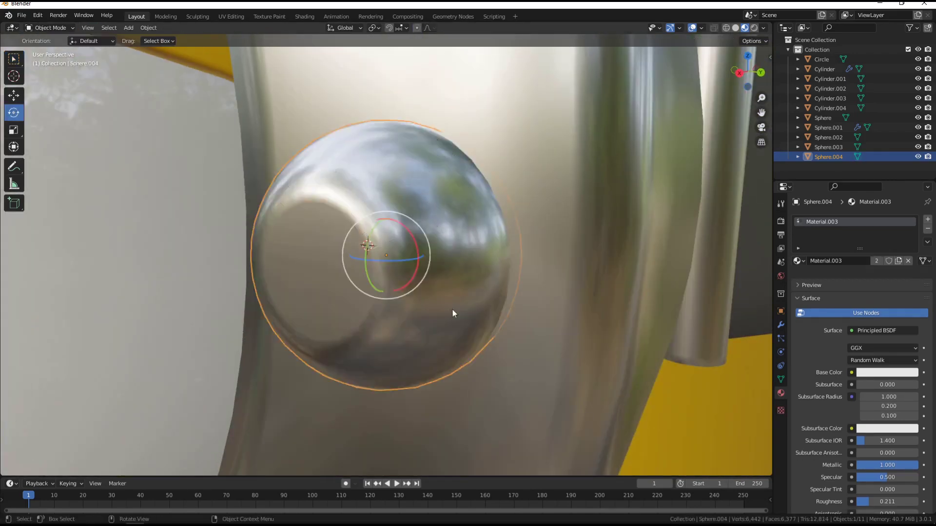
# - Duplicate the bolt along X to place copies around the goggle rim
pyautogui.scroll(-6, 453, 314)
pyautogui.press('KP_3')
pyautogui.hotkey('shift', 'd')
pyautogui.press('x')
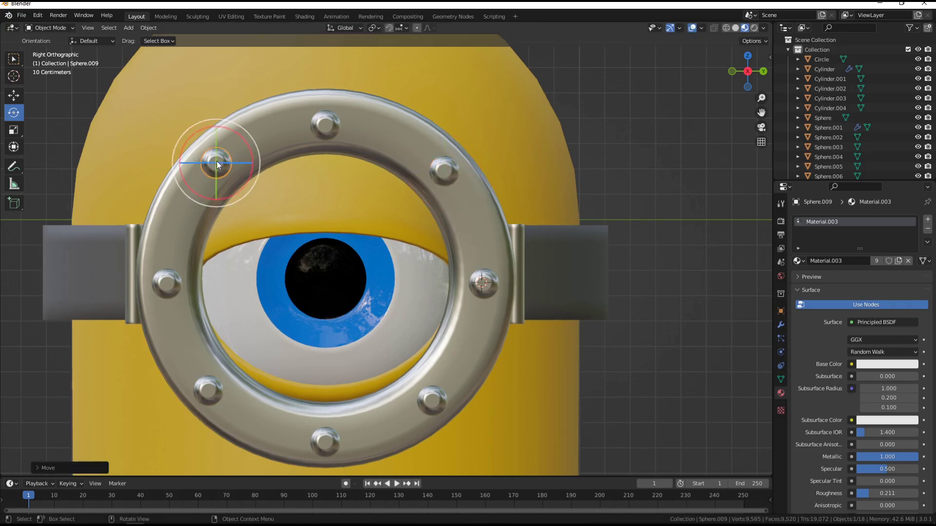
pyautogui.click(438, 397)
pyautogui.scroll(-3, 496, 259)
pyautogui.scroll(1, 507, 258)
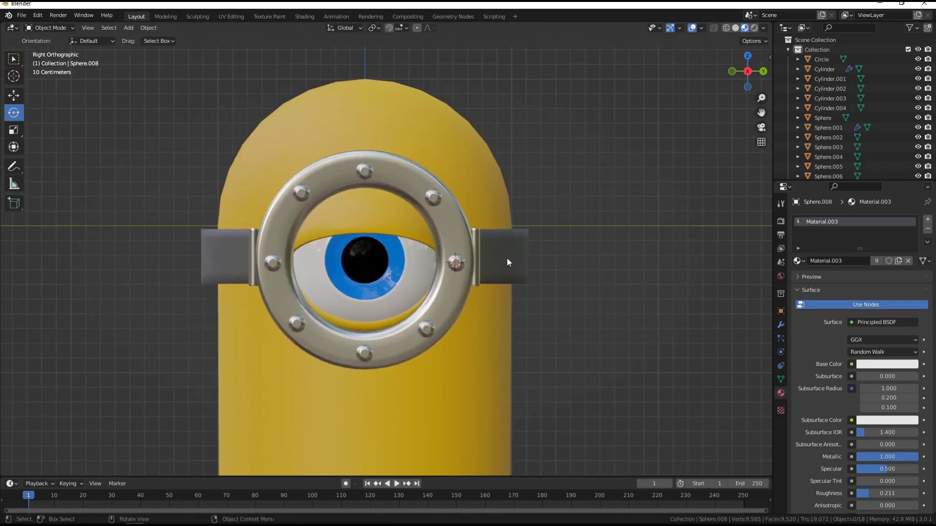
pyautogui.moveTo(507, 258); pyautogui.dragTo(540, 278, button='middle')
# - Set the viewport focal length to 90 in the sidebar's View settings
pyautogui.press('n')
pyautogui.click(767, 100)
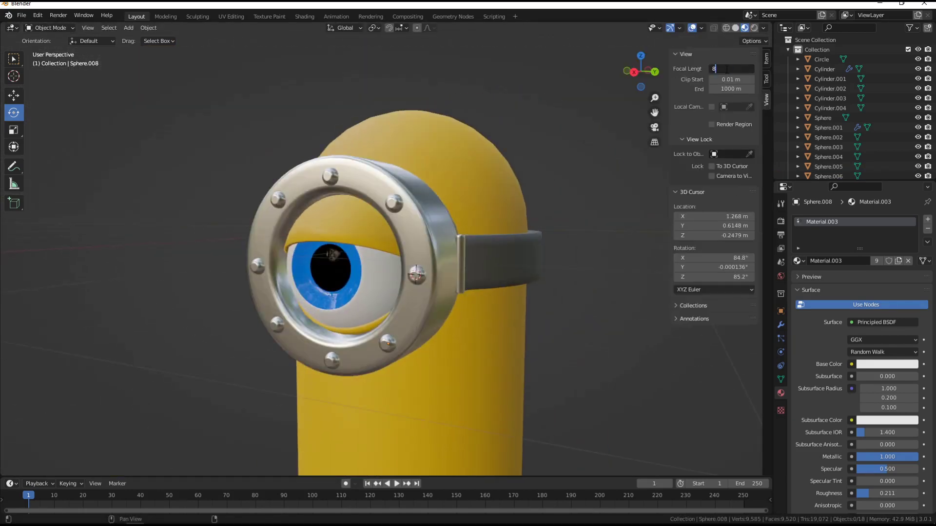
pyautogui.moveTo(658, 220)
pyautogui.mouseDown(button='middle')
pyautogui.moveTo(531, 280)
pyautogui.moveTo(666, 148)
pyautogui.mouseUp(button='middle')
pyautogui.press('Return')
pyautogui.press('n')
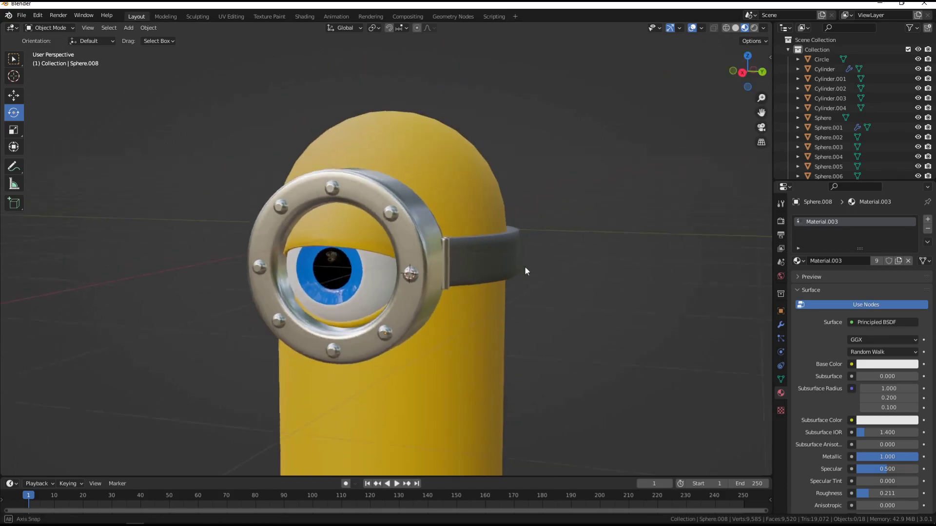
pyautogui.moveTo(526, 268); pyautogui.dragTo(480, 274, button='middle')
pyautogui.moveTo(653, 283); pyautogui.dragTo(612, 286, button='middle')
pyautogui.click(612, 286)
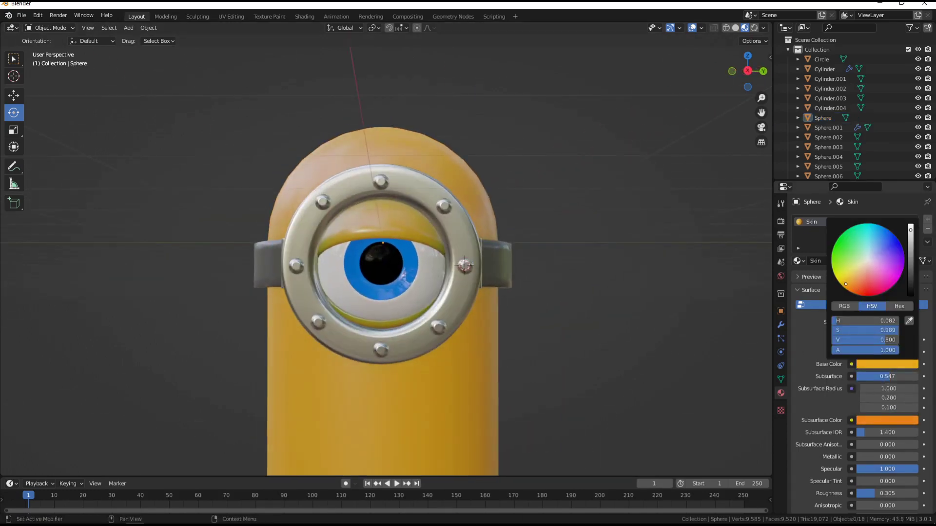
# - Set the Skin Subsurface Color to H 0.064, S 0.859 and review the body in orthographic view
pyautogui.click(888, 421)
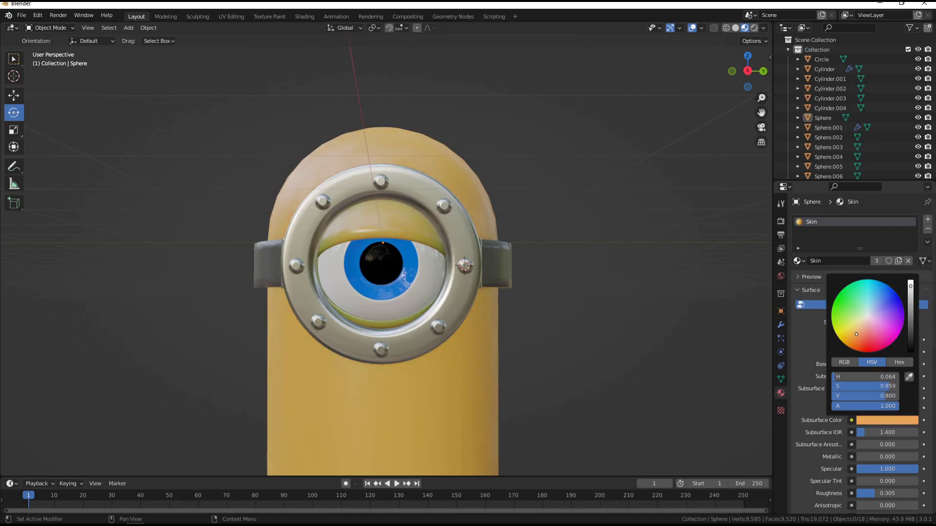
pyautogui.press('KP_5')
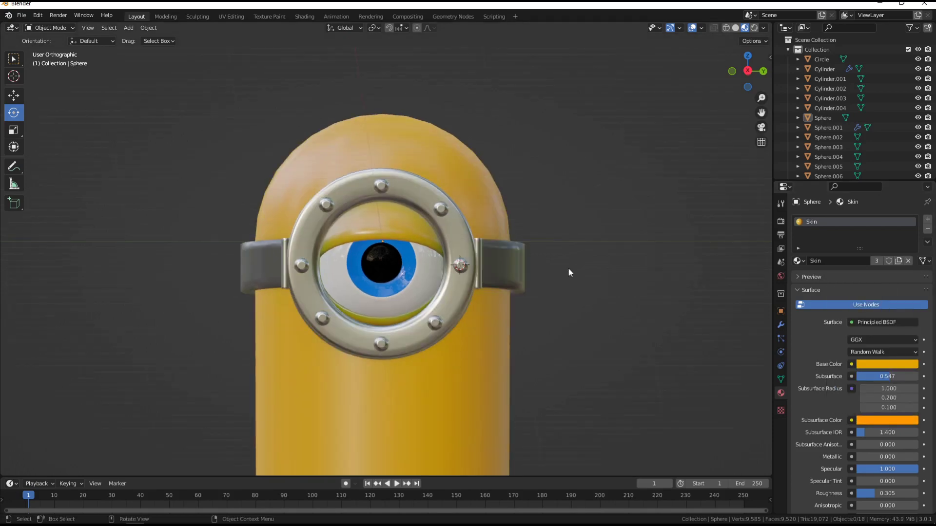
pyautogui.click(780, 324)
pyautogui.click(812, 220)
pyautogui.click(742, 393)
pyautogui.moveTo(742, 393); pyautogui.dragTo(634, 381, button='middle')
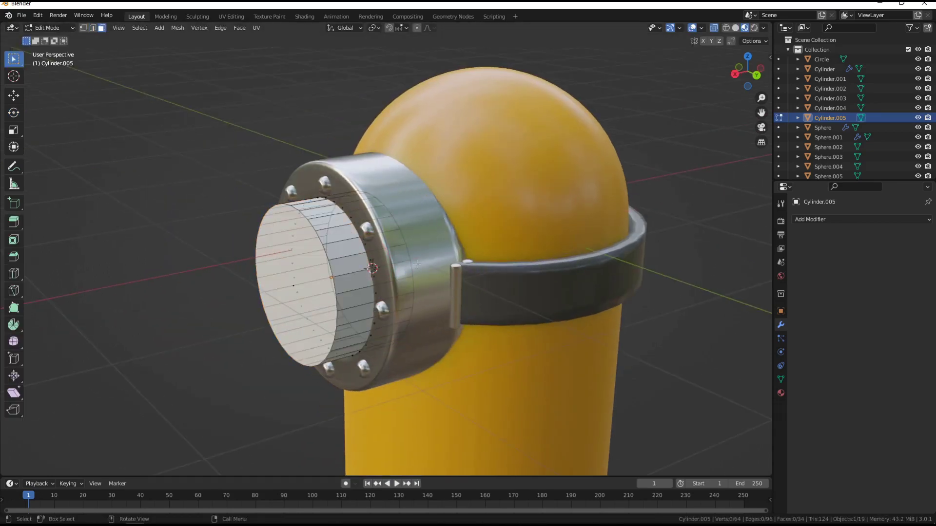
# - Shade the lens cylinder smooth and raise its material Transmission to 1.0
pyautogui.press('Tab')
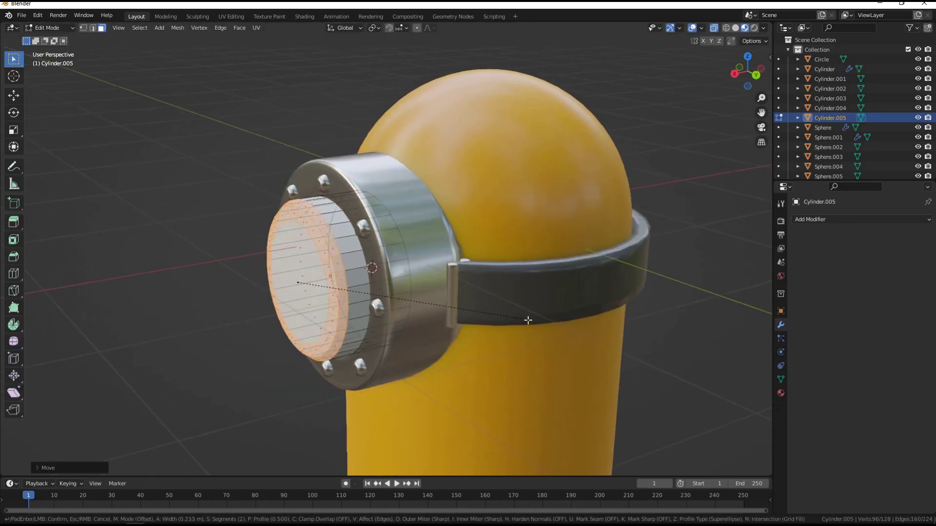
pyautogui.rightClick(528, 321)
pyautogui.click(529, 324)
pyautogui.click(781, 393)
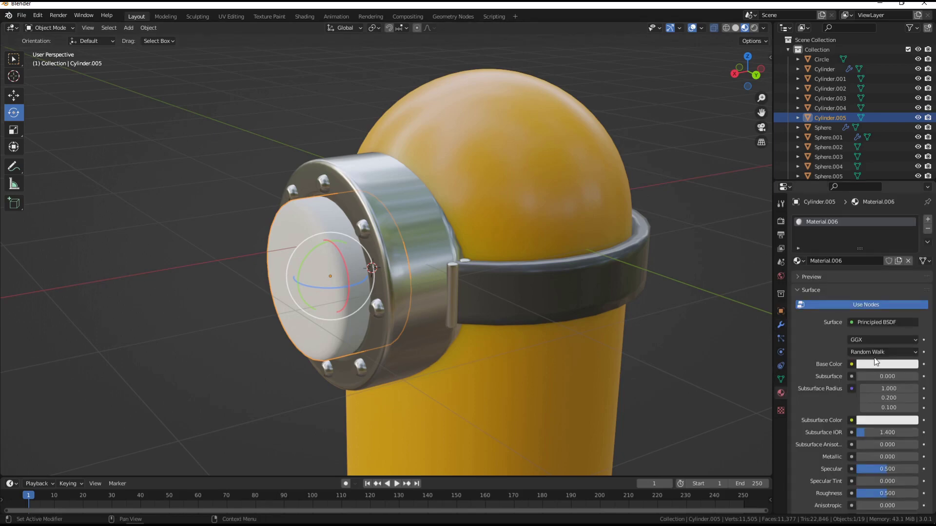
pyautogui.scroll(-5, 872, 390)
pyautogui.scroll(-5, 873, 414)
pyautogui.moveTo(873, 395); pyautogui.dragTo(917, 395)
pyautogui.scroll(-4, 858, 425)
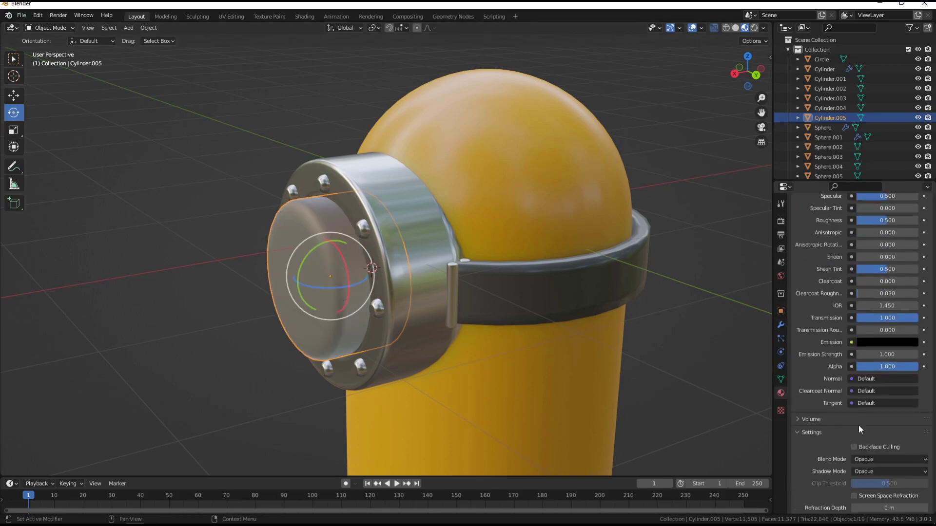
# - Enable screen-space refraction in render settings and set the lens IOR to 1.150
pyautogui.click(780, 221)
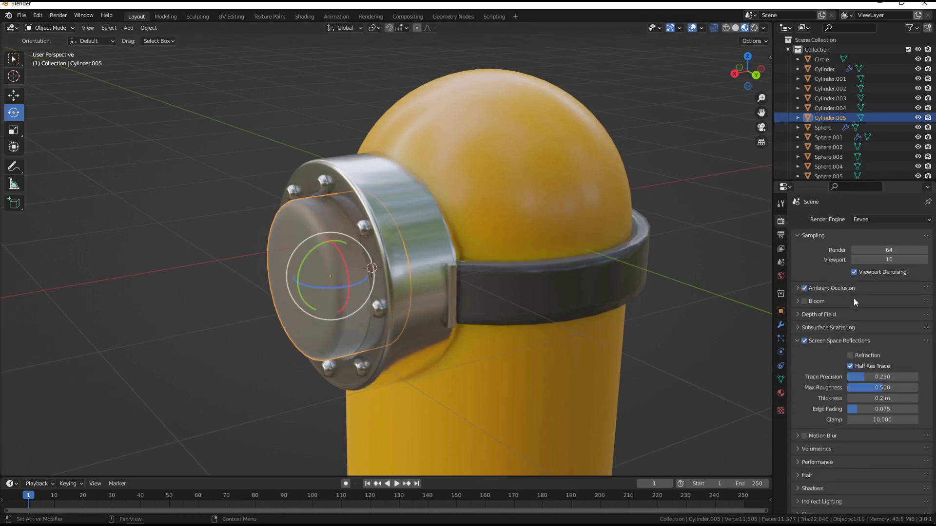
pyautogui.click(850, 355)
pyautogui.click(780, 393)
pyautogui.scroll(1, 879, 341)
pyautogui.scroll(2, 884, 246)
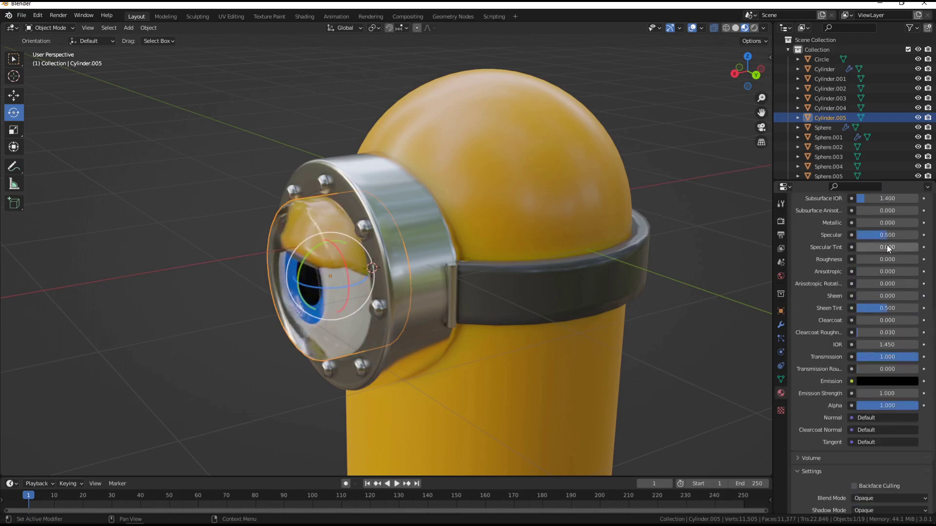
pyautogui.moveTo(887, 345); pyautogui.dragTo(863, 344)
pyautogui.moveTo(633, 316); pyautogui.dragTo(550, 309, button='middle')
# - Select the goggle's glass lens and set its Metallic to 0.200
pyautogui.scroll(-3, 549, 309)
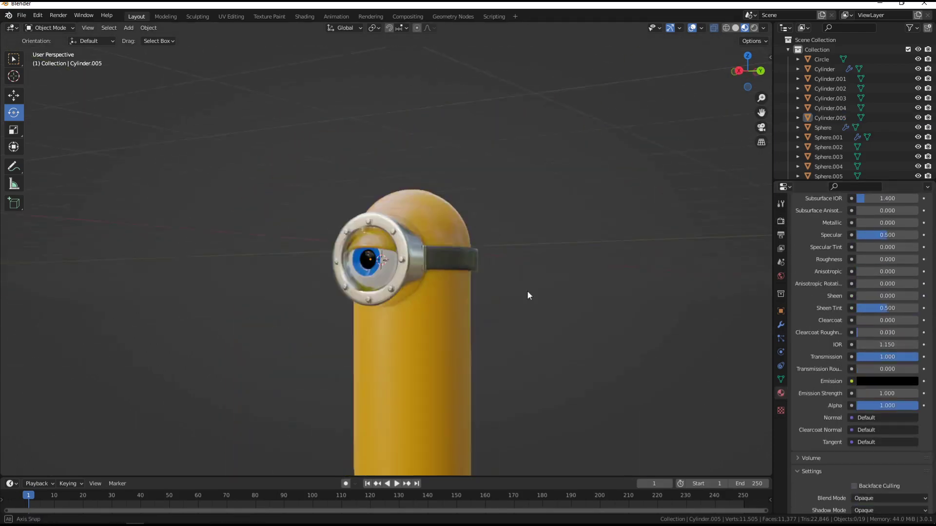
pyautogui.scroll(2, 527, 291)
pyautogui.press('g')
pyautogui.rightClick(136, 290)
pyautogui.moveTo(136, 290)
pyautogui.mouseDown(button='middle')
pyautogui.moveTo(529, 309)
pyautogui.moveTo(731, 304)
pyautogui.moveTo(569, 333)
pyautogui.mouseUp(button='middle')
pyautogui.click(634, 307)
pyautogui.moveTo(634, 307)
pyautogui.mouseDown(button='middle')
pyautogui.moveTo(607, 297)
pyautogui.moveTo(489, 296)
pyautogui.moveTo(552, 304)
pyautogui.moveTo(369, 267)
pyautogui.mouseUp(button='middle')
pyautogui.click(370, 267)
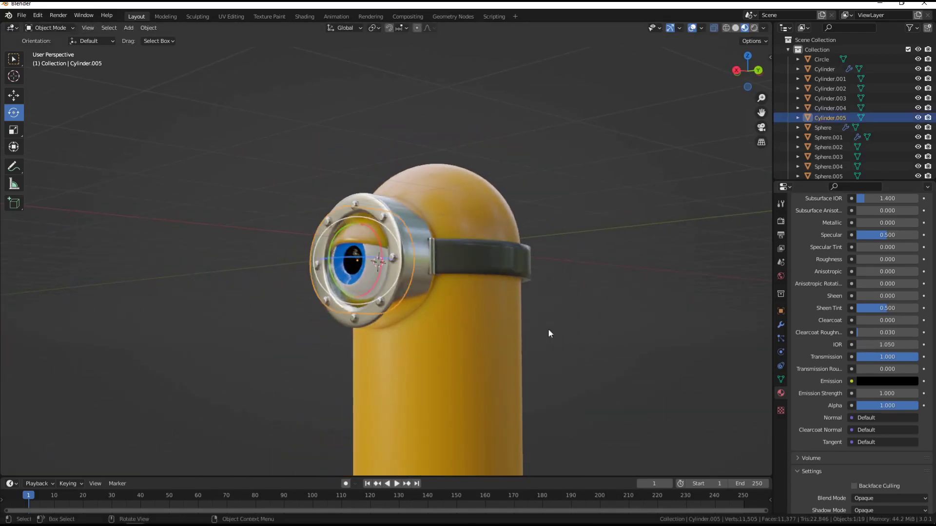
pyautogui.scroll(5, 876, 348)
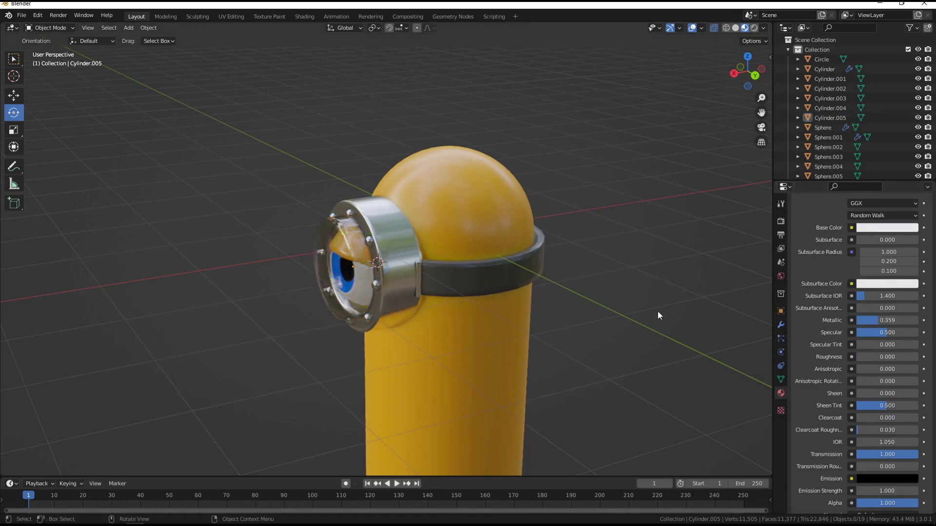
pyautogui.moveTo(658, 312)
pyautogui.mouseDown(button='middle')
pyautogui.moveTo(499, 285)
pyautogui.moveTo(533, 232)
pyautogui.mouseUp(button='middle')
pyautogui.write('0.2')
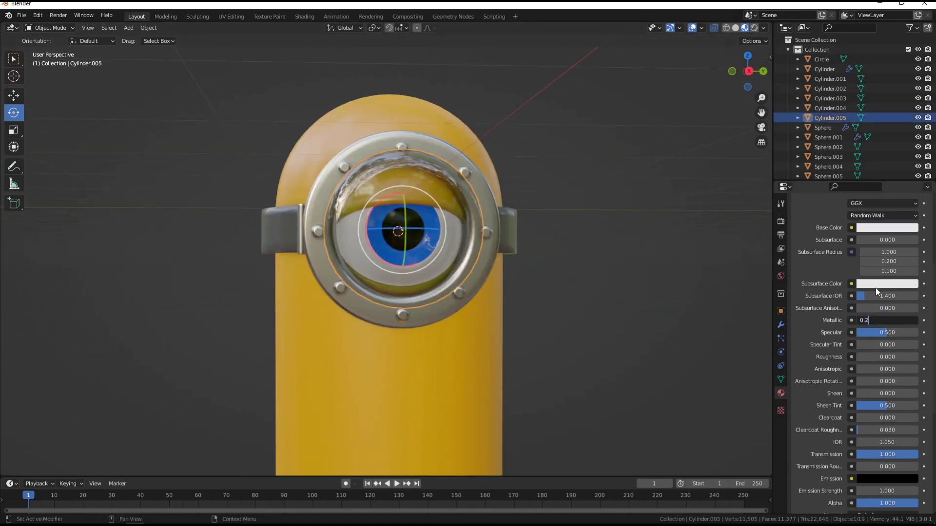
pyautogui.press('Return')
pyautogui.moveTo(439, 292); pyautogui.dragTo(551, 296, button='middle')
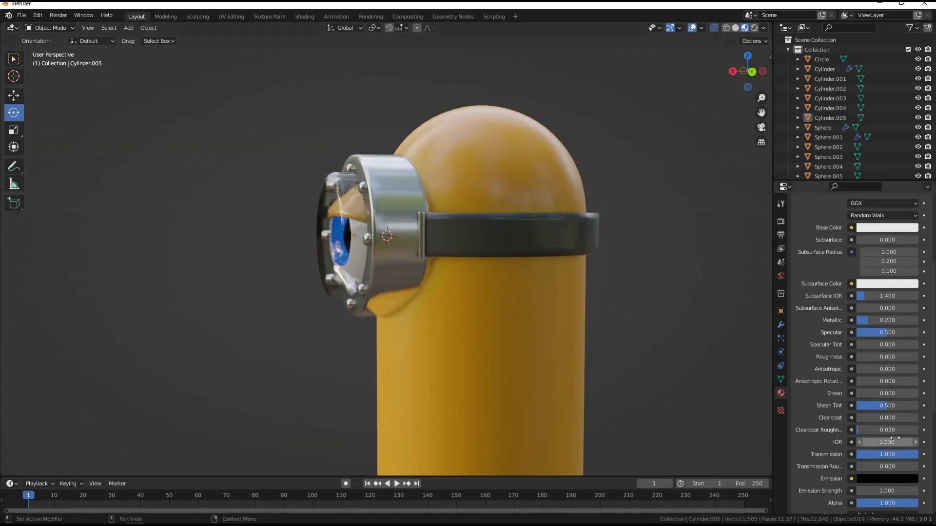
# - Raise the lens IOR to 1.130 and inspect the lens by pulling it out and back
pyautogui.moveTo(887, 442); pyautogui.dragTo(902, 442)
pyautogui.moveTo(539, 348)
pyautogui.mouseDown(button='middle')
pyautogui.moveTo(634, 335)
pyautogui.moveTo(502, 232)
pyautogui.moveTo(533, 212)
pyautogui.mouseUp(button='middle')
pyautogui.click(434, 253)
pyautogui.press('g')
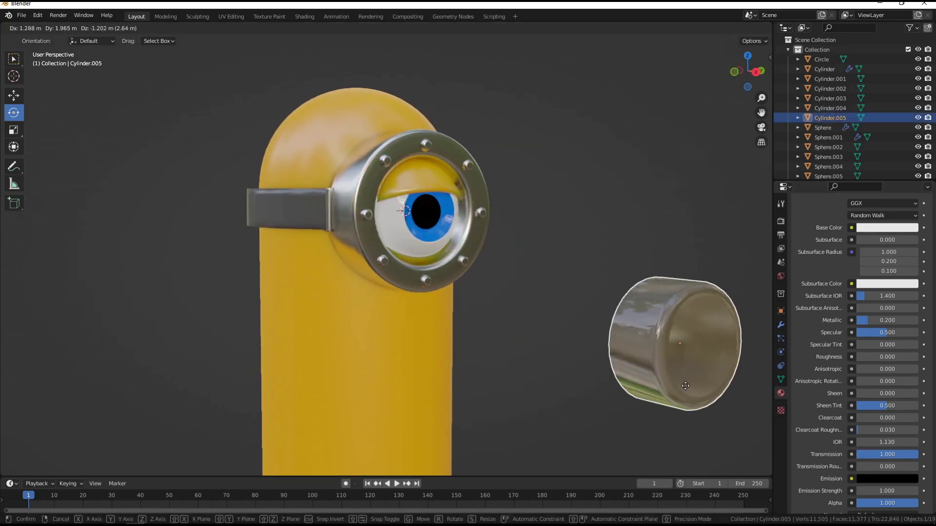
pyautogui.press('Escape')
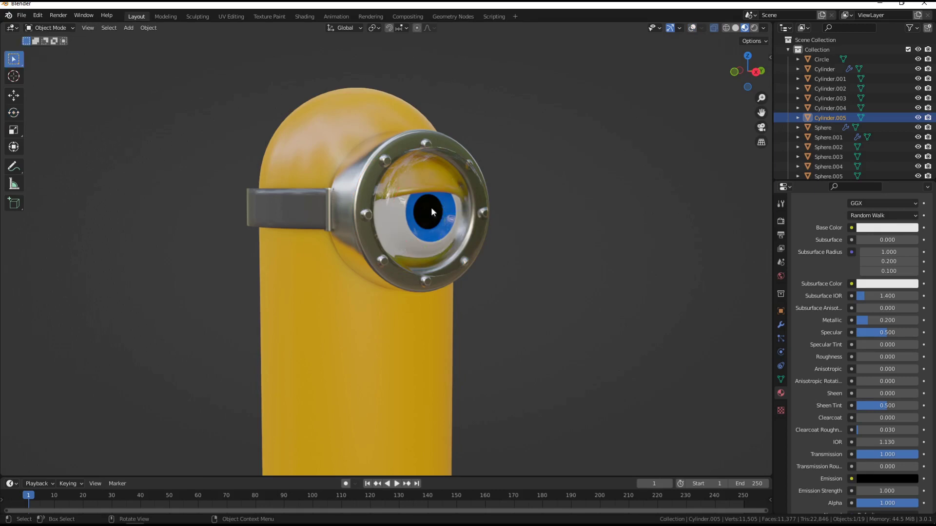
pyautogui.press('g')
pyautogui.press('Escape')
pyautogui.press('g')
pyautogui.press('Escape')
pyautogui.press('KP_3')
pyautogui.scroll(2, 875, 297)
# - Check the eyelid base colour, then scale the glass lens thinner along X
pyautogui.click(888, 266)
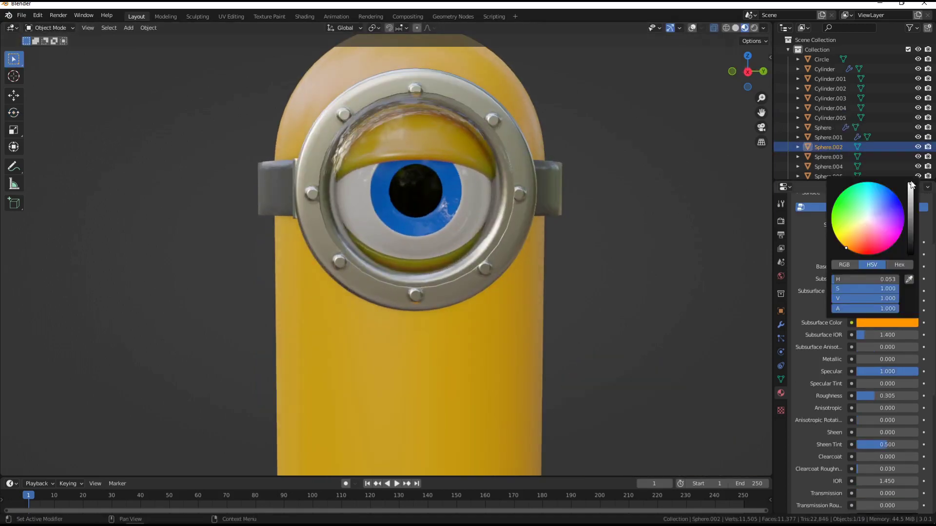
pyautogui.moveTo(415, 243); pyautogui.dragTo(342, 254, button='middle')
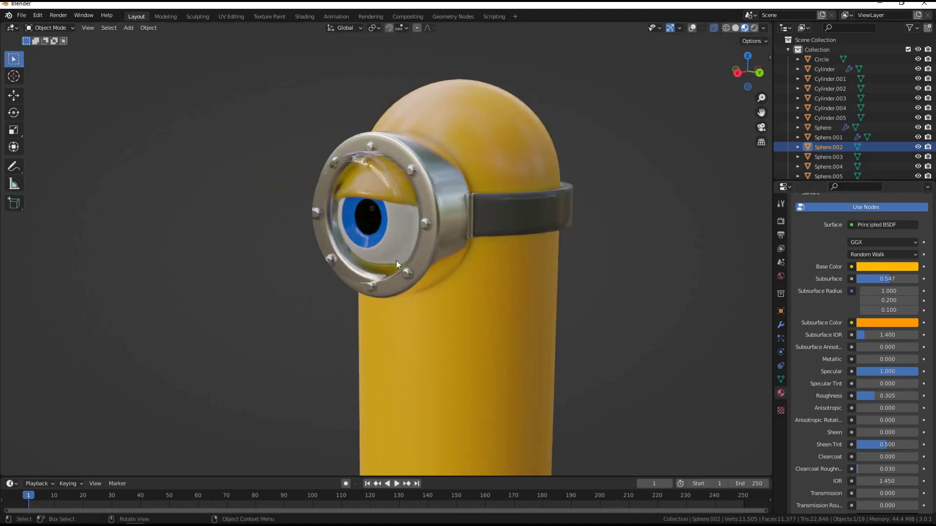
pyautogui.click(341, 255)
pyautogui.press('g')
pyautogui.press('x')
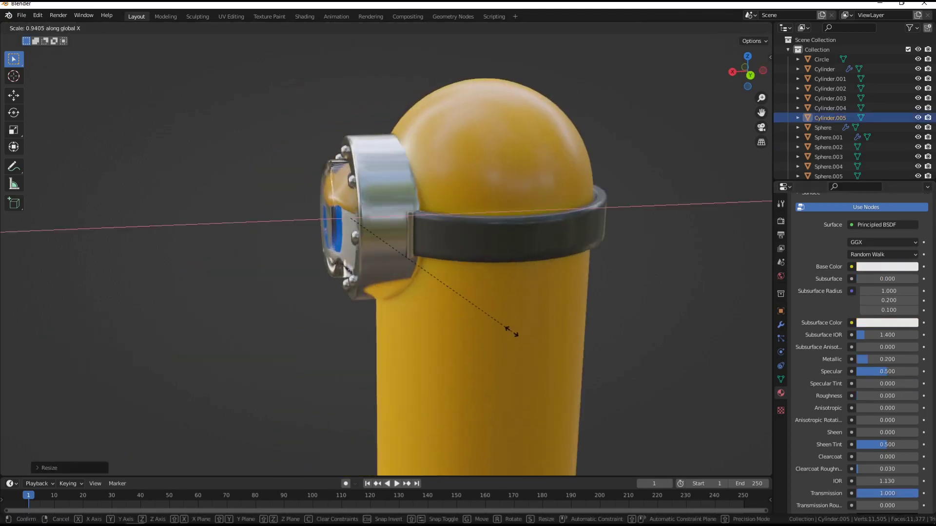
pyautogui.press('Return')
pyautogui.press('KP_3')
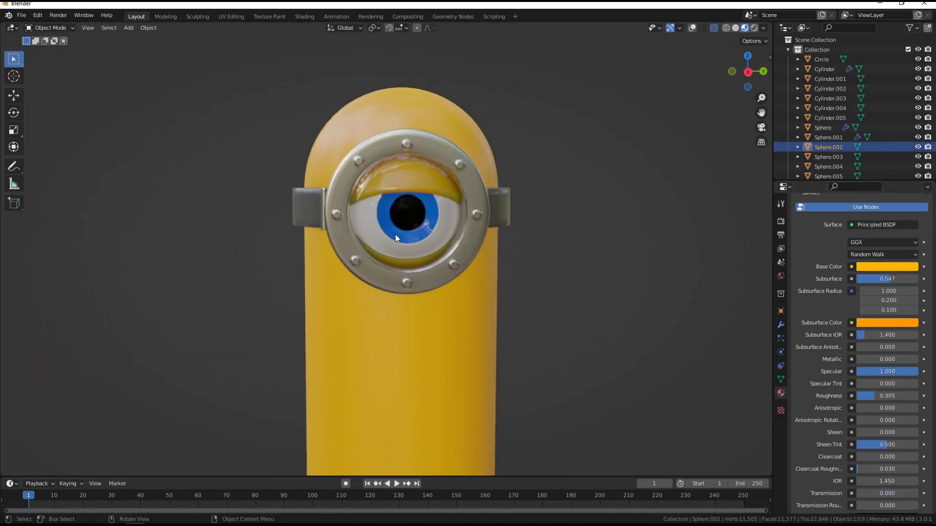
pyautogui.press('Escape')
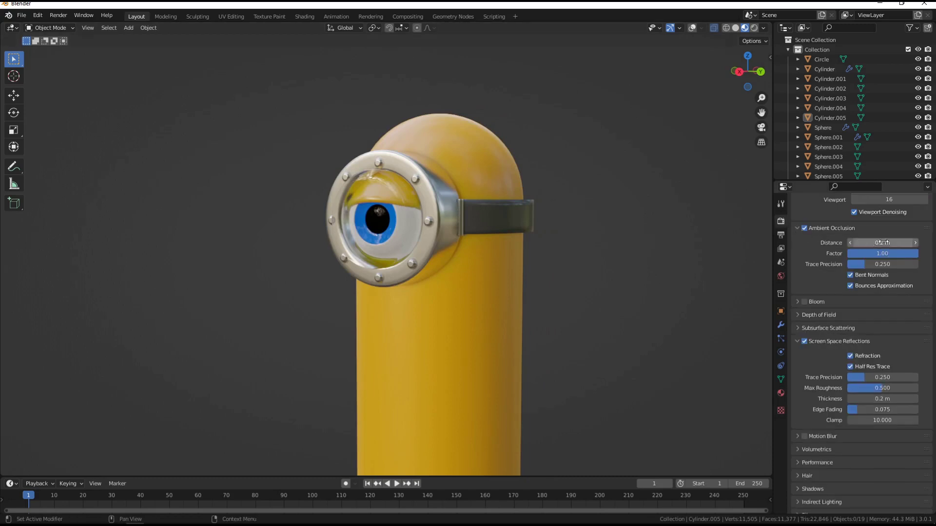
# - Add a new edge loop around the minion body in Edit Mode
pyautogui.moveTo(682, 244); pyautogui.dragTo(532, 253, button='middle')
pyautogui.click(531, 253)
pyautogui.press('Tab')
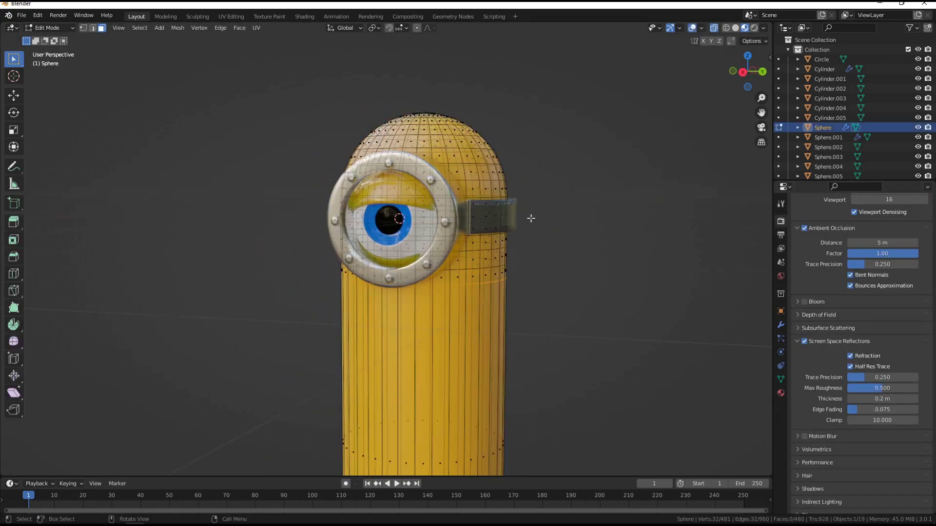
pyautogui.hotkey('ctrl', 'r')
pyautogui.click(521, 143)
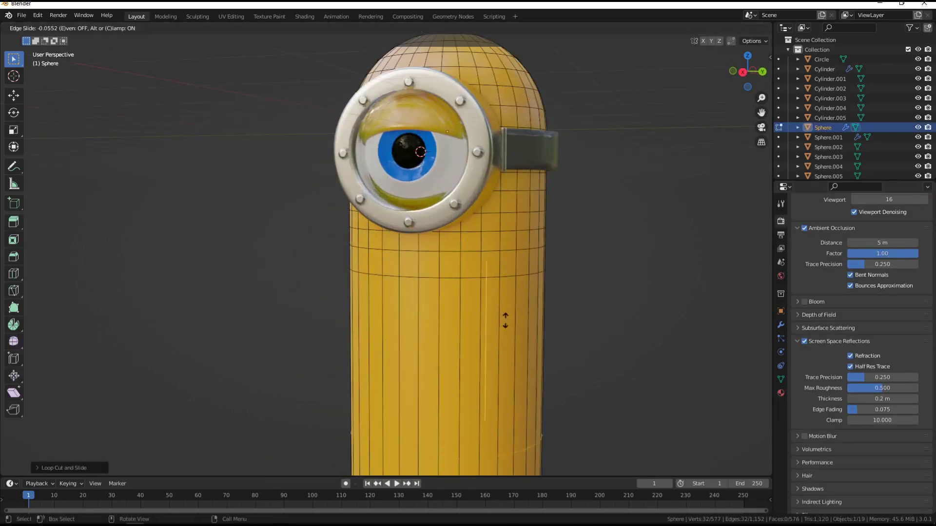
# - Select a block of front body faces and extrude them inward twice to form the mouth hole
pyautogui.click(479, 293)
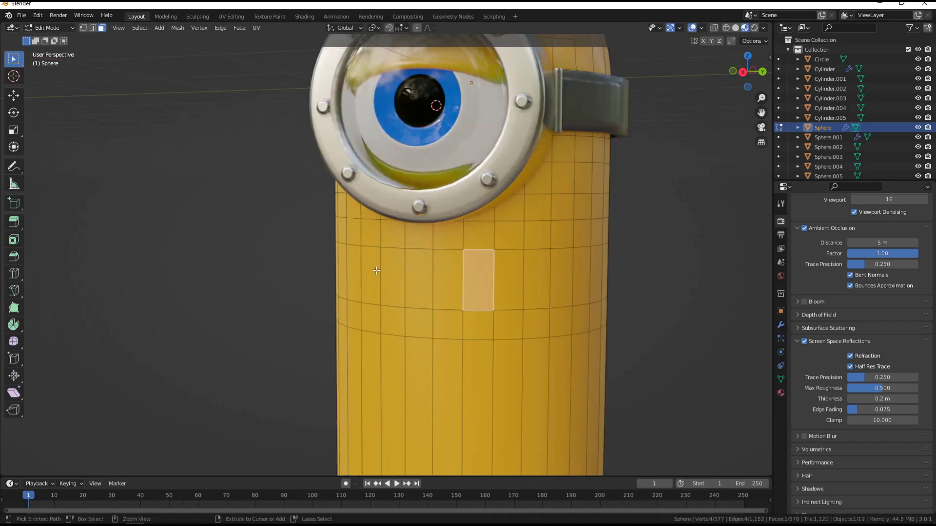
pyautogui.keyDown('ctrl'); pyautogui.click(382, 272); pyautogui.keyUp('ctrl')
pyautogui.moveTo(479, 293)
pyautogui.mouseDown(button='middle')
pyautogui.moveTo(381, 271)
pyautogui.moveTo(410, 293)
pyautogui.mouseUp(button='middle')
pyautogui.press('e')
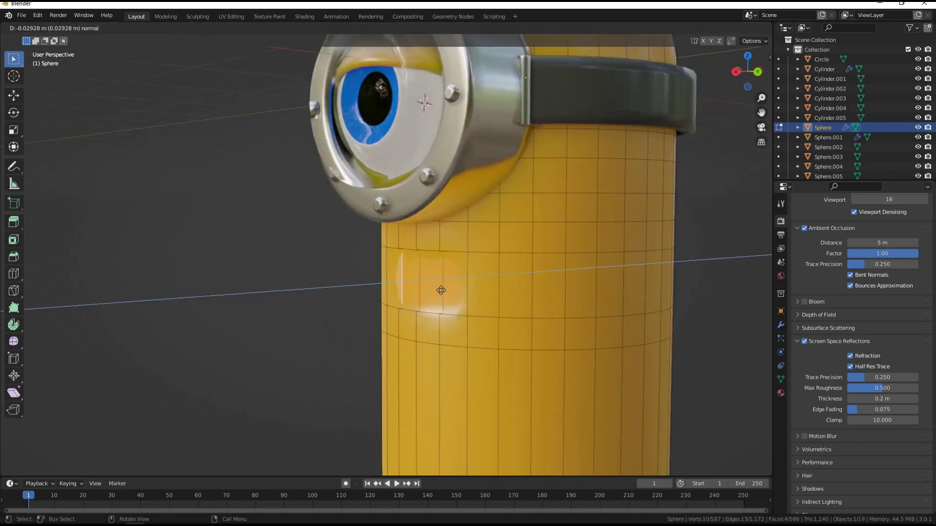
pyautogui.press('x')
pyautogui.scroll(-4, 444, 318)
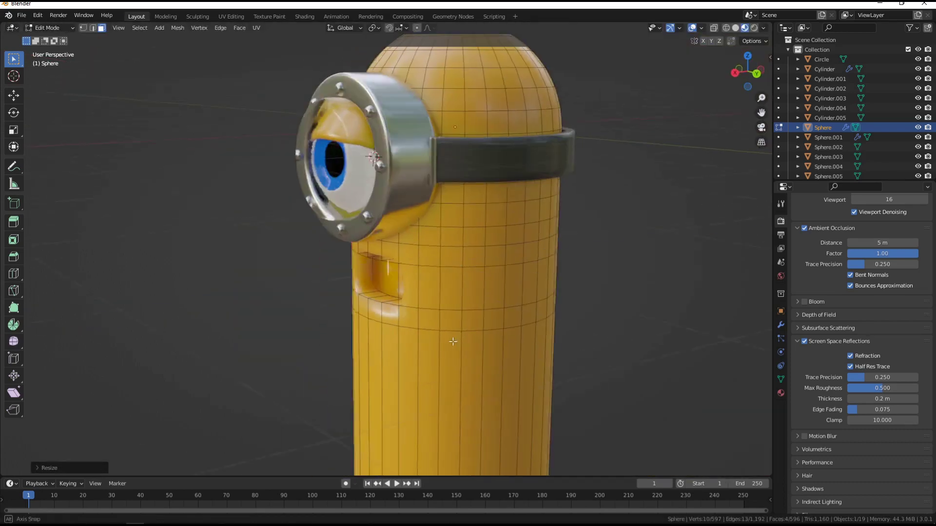
pyautogui.scroll(-3, 443, 317)
pyautogui.scroll(6, 479, 313)
pyautogui.press('e')
# - Assign the dark material to the inside of the mouth
pyautogui.moveTo(528, 316); pyautogui.dragTo(609, 293, button='middle')
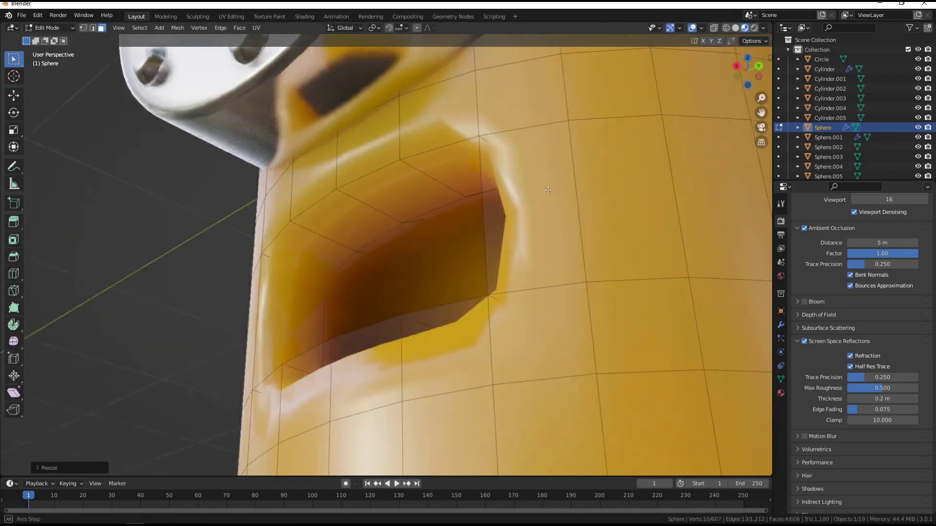
pyautogui.click(780, 325)
pyautogui.moveTo(750, 322)
pyautogui.mouseDown(button='middle')
pyautogui.moveTo(741, 312)
pyautogui.moveTo(749, 306)
pyautogui.mouseUp(button='middle')
pyautogui.click(781, 392)
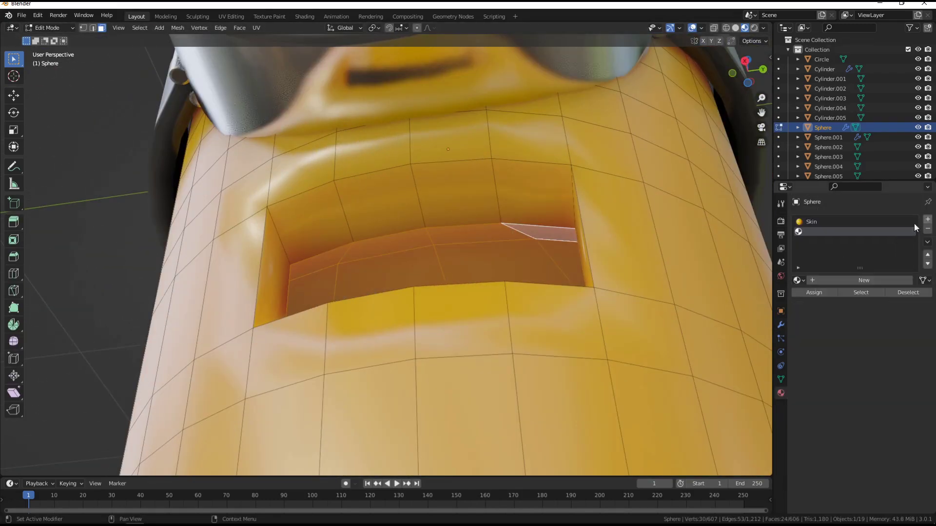
pyautogui.press('Tab')
pyautogui.click(880, 369)
# - Compare the mouth mesh against its subdivision-smoothed preview
pyautogui.click(781, 325)
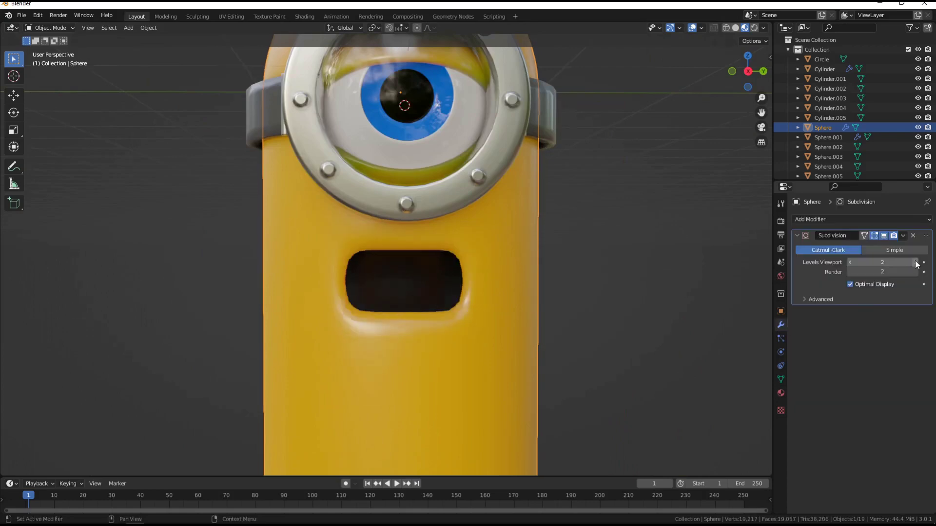
pyautogui.moveTo(488, 244); pyautogui.dragTo(561, 234, button='middle')
pyautogui.press('Tab')
pyautogui.scroll(5, 488, 244)
pyautogui.moveTo(488, 219)
pyautogui.mouseDown(button='middle')
pyautogui.moveTo(535, 184)
pyautogui.moveTo(511, 293)
pyautogui.moveTo(487, 273)
pyautogui.moveTo(517, 263)
pyautogui.mouseUp(button='middle')
pyautogui.press('Tab')
pyautogui.scroll(-4, 524, 259)
pyautogui.press('Tab')
pyautogui.scroll(5, 443, 317)
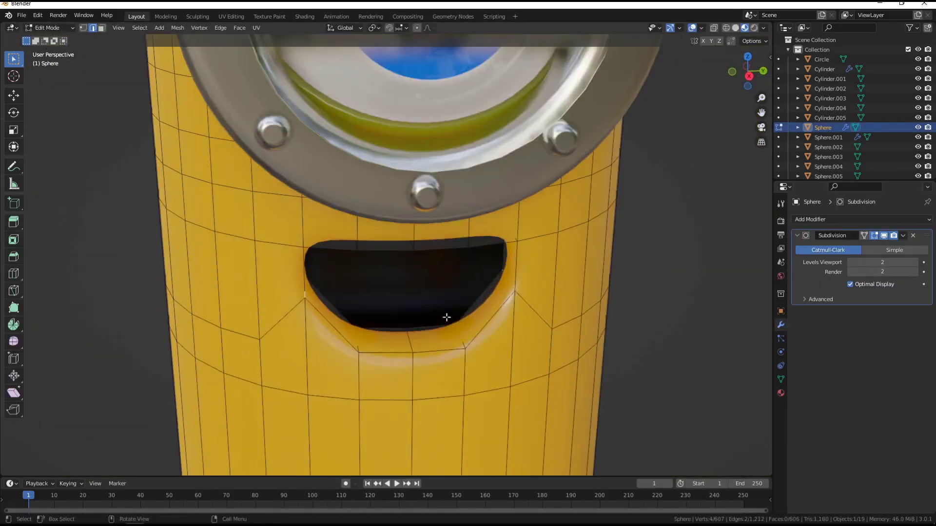
pyautogui.press('Tab')
pyautogui.scroll(-5, 494, 295)
pyautogui.press('Tab')
pyautogui.scroll(6, 466, 296)
# - Move the mouth's bottom edge vertically to round the opening
pyautogui.moveTo(466, 296)
pyautogui.mouseDown(button='middle')
pyautogui.moveTo(439, 293)
pyautogui.moveTo(468, 302)
pyautogui.moveTo(412, 335)
pyautogui.mouseUp(button='middle')
pyautogui.click(401, 351)
pyautogui.press('g')
pyautogui.press('z')
pyautogui.scroll(-5, 413, 262)
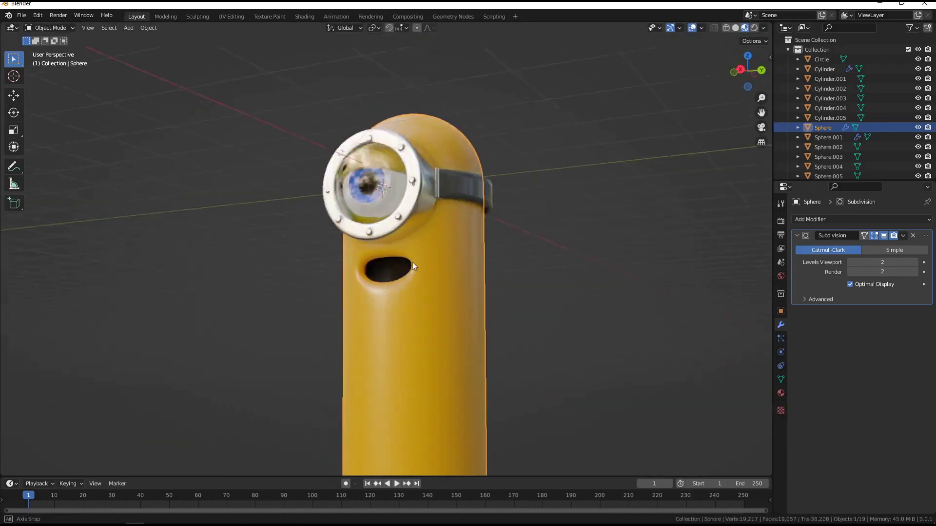
pyautogui.moveTo(412, 263)
pyautogui.mouseDown(button='middle')
pyautogui.moveTo(449, 314)
pyautogui.moveTo(421, 302)
pyautogui.moveTo(484, 367)
pyautogui.moveTo(473, 302)
pyautogui.mouseUp(button='middle')
pyautogui.scroll(6, 429, 273)
# - Finish sliding the body's edge loop and return to Object Mode
pyautogui.press('g')
pyautogui.press('g')
pyautogui.click(449, 313)
pyautogui.press('Tab')
pyautogui.scroll(-5, 426, 258)
pyautogui.scroll(2, 497, 323)
# - Add a cube for a tooth, scale it into the mouth, and give it a Subdivision modifier
pyautogui.click(128, 27)
pyautogui.click(221, 48)
pyautogui.press('s')
pyautogui.click(860, 219)
pyautogui.click(768, 395)
pyautogui.press('Tab')
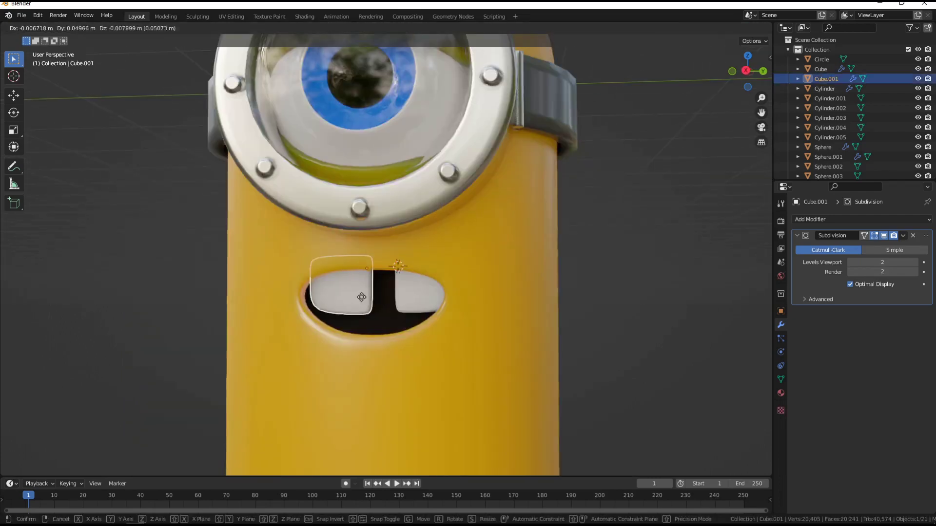
# - Shape the tooth mesh in Edit Mode, moving its geometry into place
pyautogui.scroll(-4, 502, 283)
pyautogui.scroll(4, 390, 283)
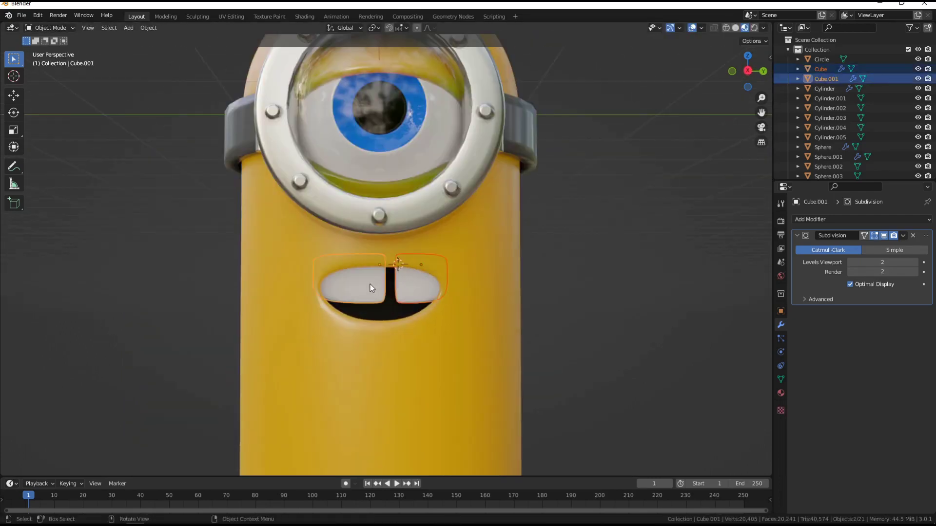
pyautogui.scroll(-4, 438, 283)
pyautogui.moveTo(474, 283); pyautogui.dragTo(439, 281, button='middle')
pyautogui.scroll(3, 439, 281)
pyautogui.scroll(2, 477, 312)
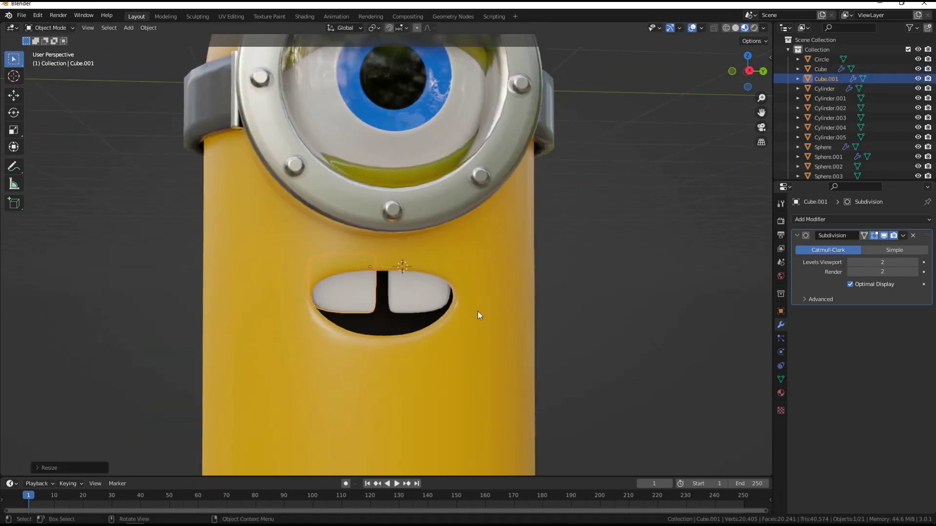
pyautogui.press('Tab')
pyautogui.scroll(2, 383, 316)
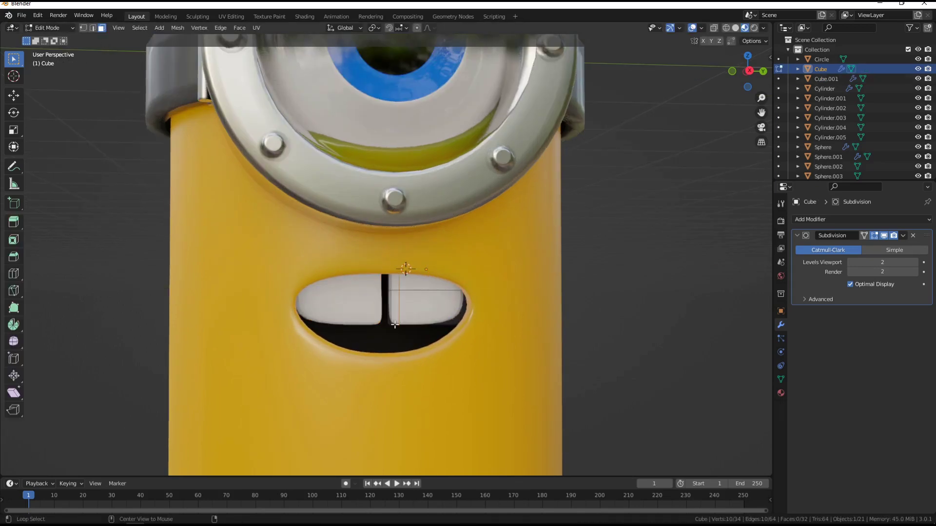
pyautogui.click(389, 328)
pyautogui.scroll(1, 392, 326)
pyautogui.scroll(2, 395, 324)
pyautogui.scroll(1, 397, 323)
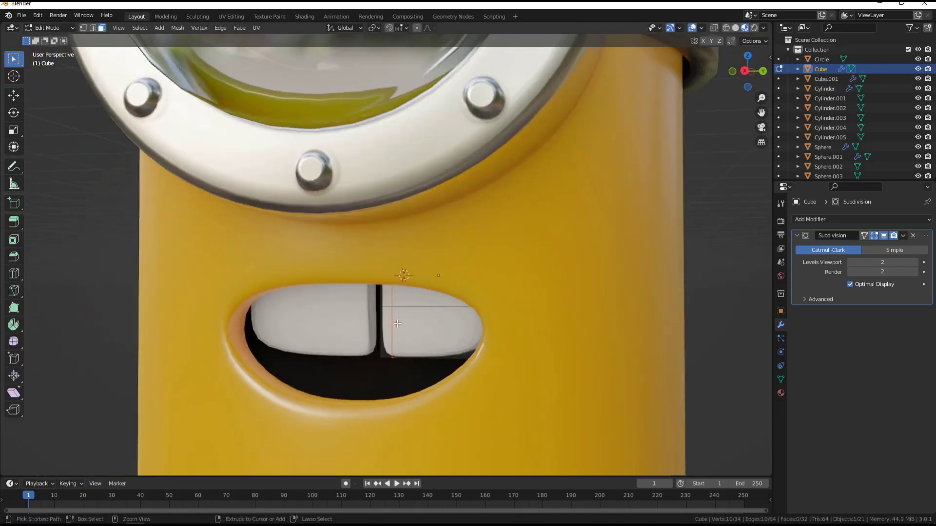
pyautogui.press('Tab')
# - Scale both teeth together, then reposition the right tooth beside the left
pyautogui.click(425, 324)
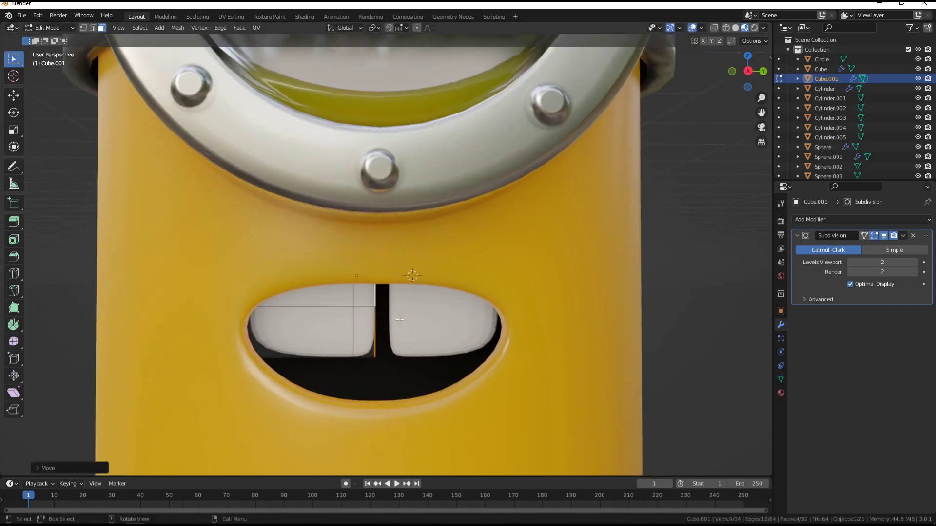
pyautogui.moveTo(426, 324); pyautogui.dragTo(361, 340, button='middle')
pyautogui.keyDown('shift'); pyautogui.click(361, 340); pyautogui.keyUp('shift')
pyautogui.scroll(-3, 361, 340)
pyautogui.press('s')
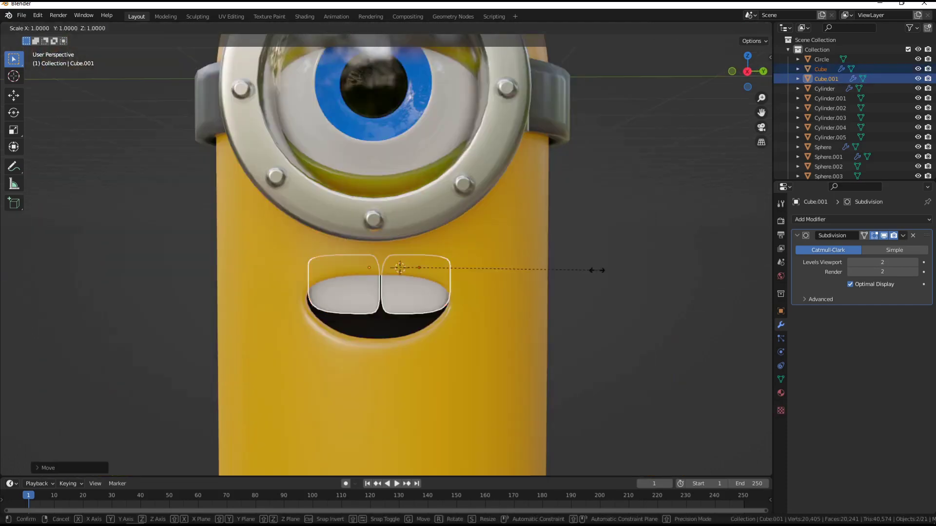
pyautogui.click(463, 307)
pyautogui.scroll(-4, 489, 220)
pyautogui.scroll(2, 404, 296)
pyautogui.click(404, 296)
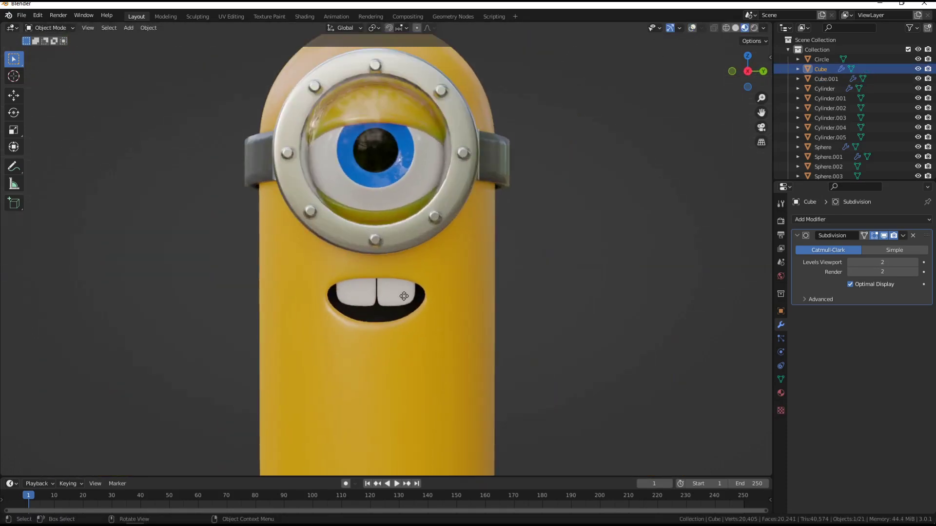
pyautogui.click(447, 312)
# - Narrow the teeth along X in front view to fit the mouth
pyautogui.scroll(-3, 426, 279)
pyautogui.scroll(3, 379, 302)
pyautogui.scroll(-3, 379, 303)
pyautogui.moveTo(380, 302); pyautogui.dragTo(491, 314, button='middle')
pyautogui.press('s')
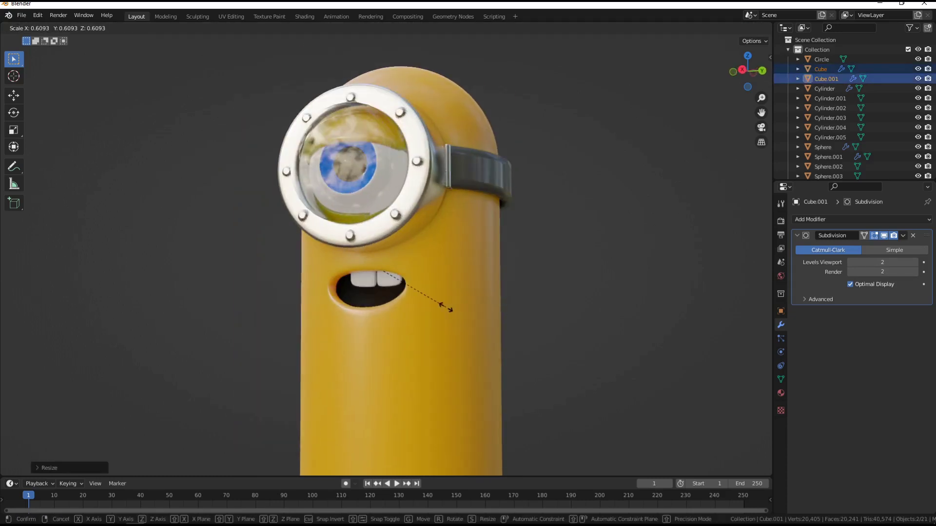
pyautogui.rightClick(446, 307)
pyautogui.press('KP_3')
pyautogui.press('s')
pyautogui.press('x')
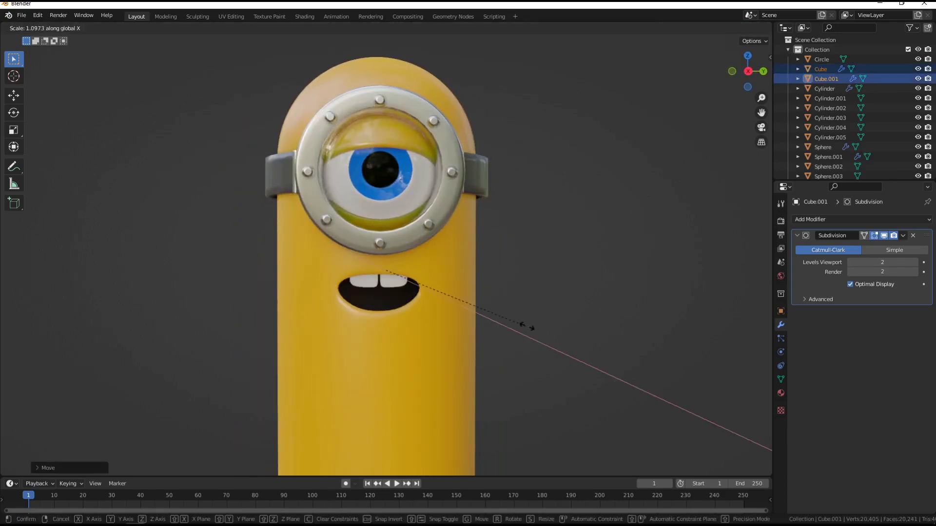
pyautogui.click(477, 331)
# - Rotate the body around Z and reselect parts, ending on the right tooth
pyautogui.click(447, 318)
pyautogui.press('r')
pyautogui.press('z')
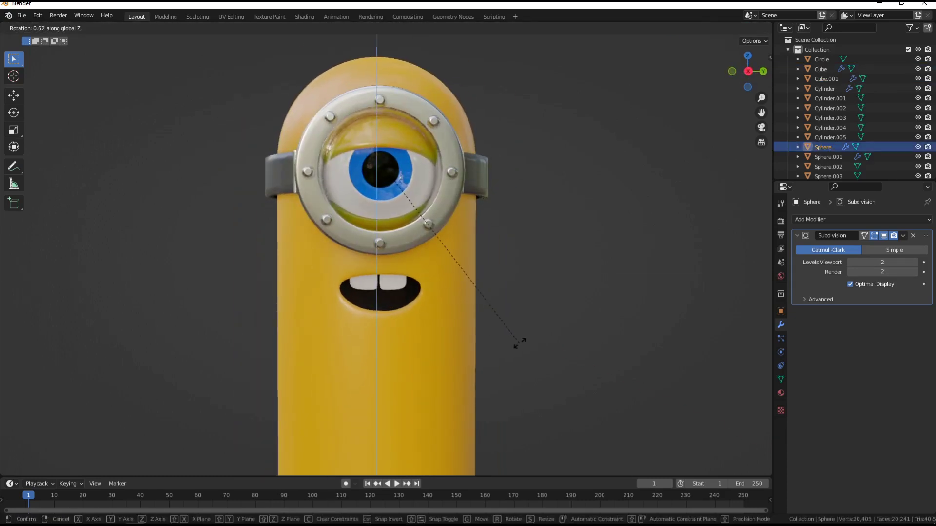
pyautogui.click(481, 171)
pyautogui.moveTo(231, 225); pyautogui.dragTo(231, 226)
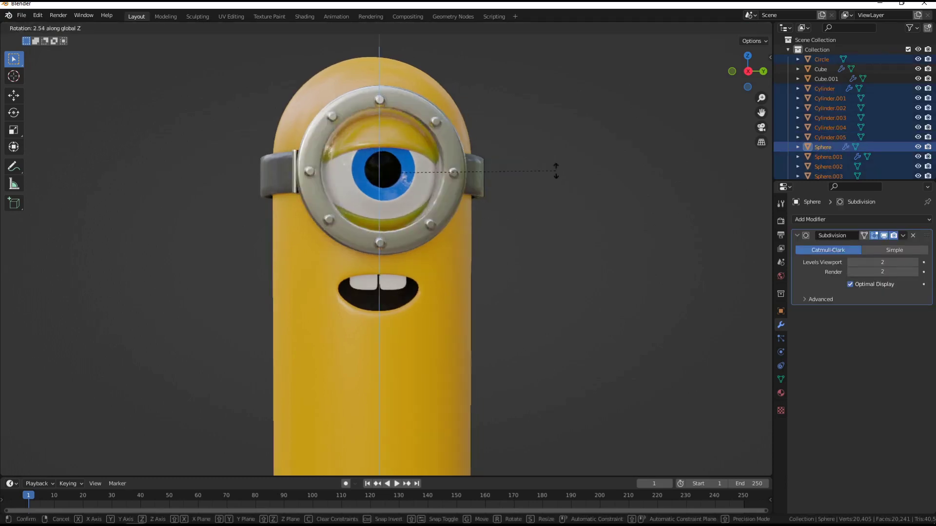
pyautogui.click(398, 292)
pyautogui.scroll(2, 398, 282)
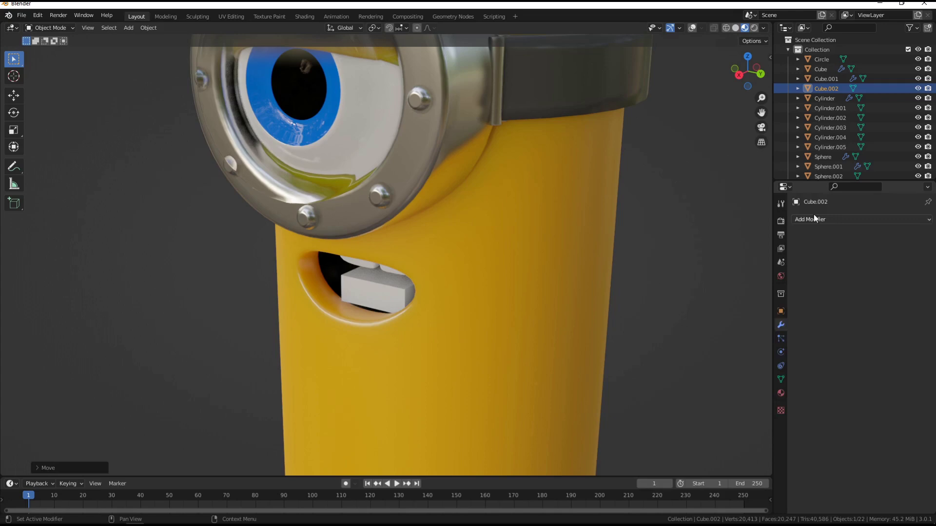
# - Add a Subdivision modifier to the tongue, move it along Y, and extrude its face
pyautogui.click(813, 218)
pyautogui.click(738, 375)
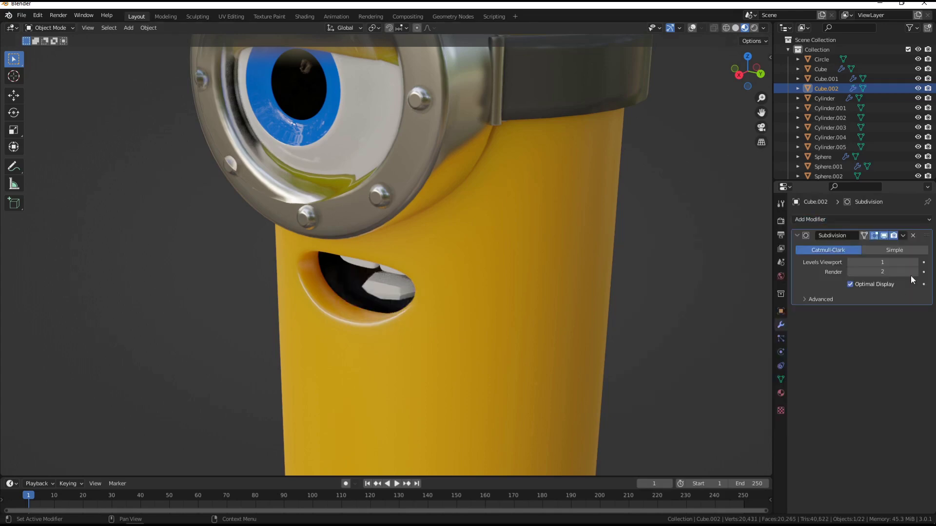
pyautogui.press('KP_3')
pyautogui.press('g')
pyautogui.press('y')
pyautogui.moveTo(374, 270); pyautogui.dragTo(480, 331, button='middle')
pyautogui.press('e')
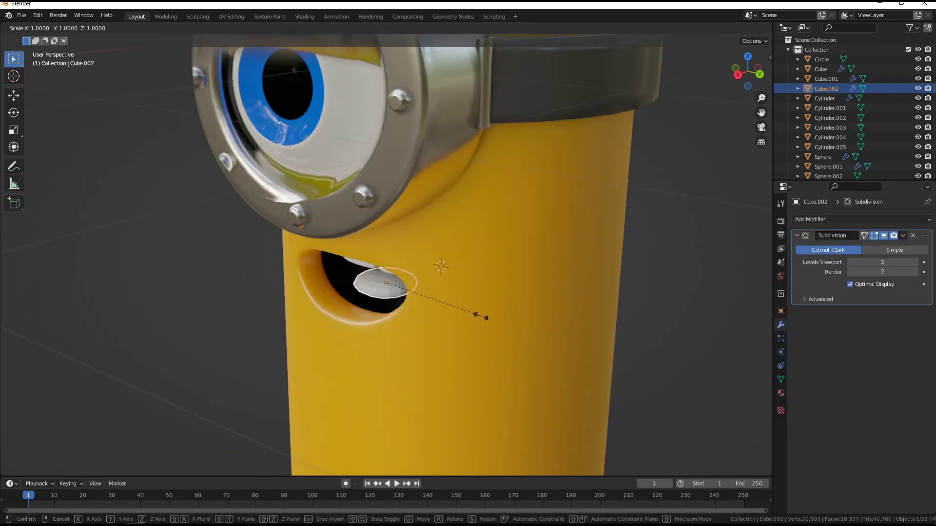
pyautogui.moveTo(410, 299); pyautogui.dragTo(367, 314, button='middle')
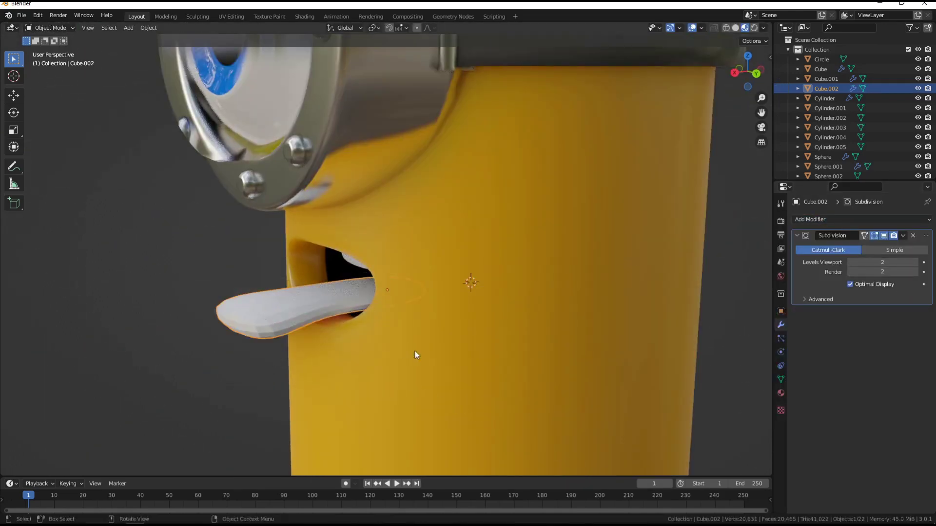
# - Scale the tongue along X, add a loop cut, and show its material settings
pyautogui.press('Tab')
pyautogui.moveTo(416, 354); pyautogui.dragTo(403, 360, button='middle')
pyautogui.press('s')
pyautogui.press('x')
pyautogui.moveTo(407, 319); pyautogui.dragTo(508, 317, button='middle')
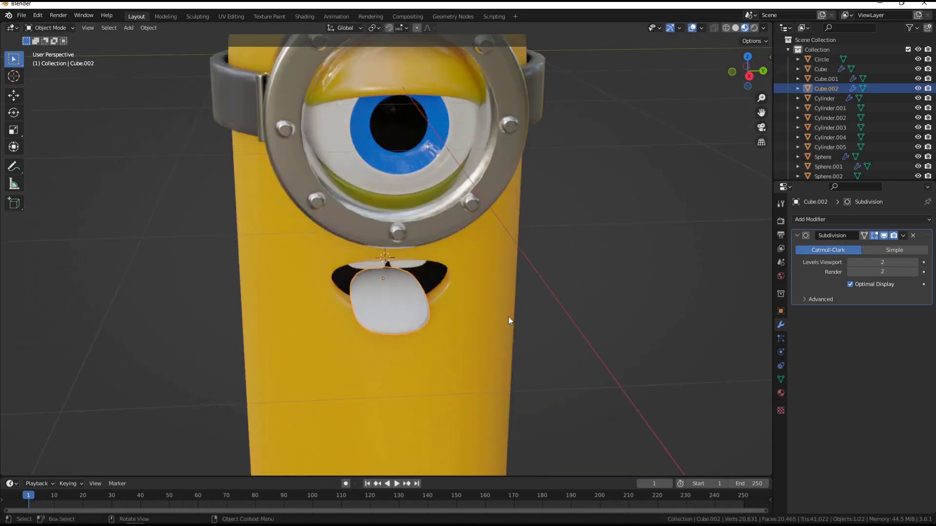
pyautogui.scroll(2, 423, 320)
pyautogui.hotkey('ctrl', 'r')
pyautogui.click(395, 337)
pyautogui.click(780, 394)
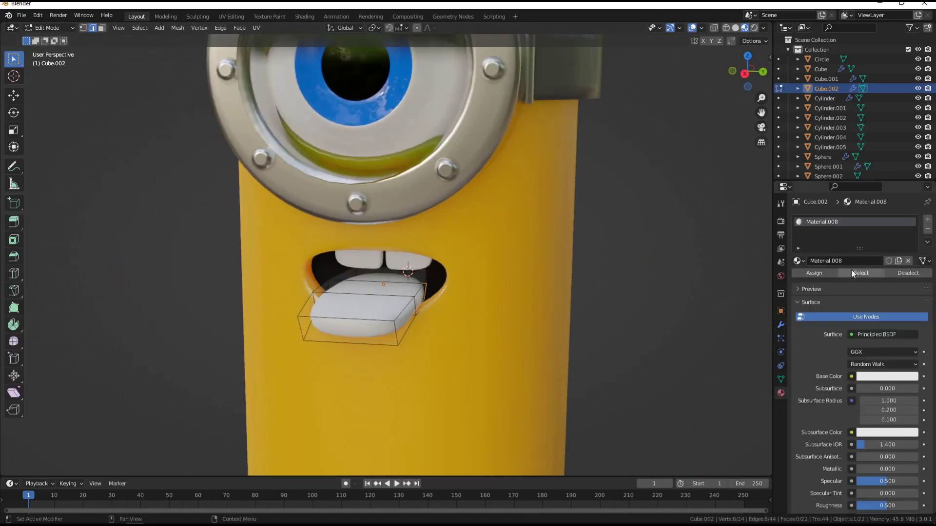
# - Add another loop cut and start pulling the tongue tip vertices forward
pyautogui.hotkey('ctrl', 'r')
pyautogui.moveTo(370, 312)
pyautogui.mouseDown(button='middle')
pyautogui.moveTo(381, 321)
pyautogui.moveTo(390, 302)
pyautogui.mouseUp(button='middle')
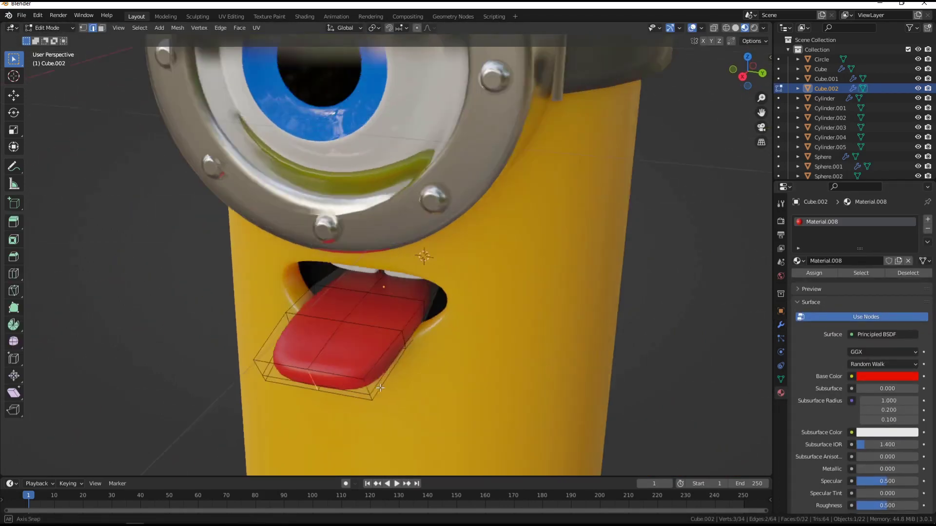
pyautogui.click(382, 289)
pyautogui.press('g')
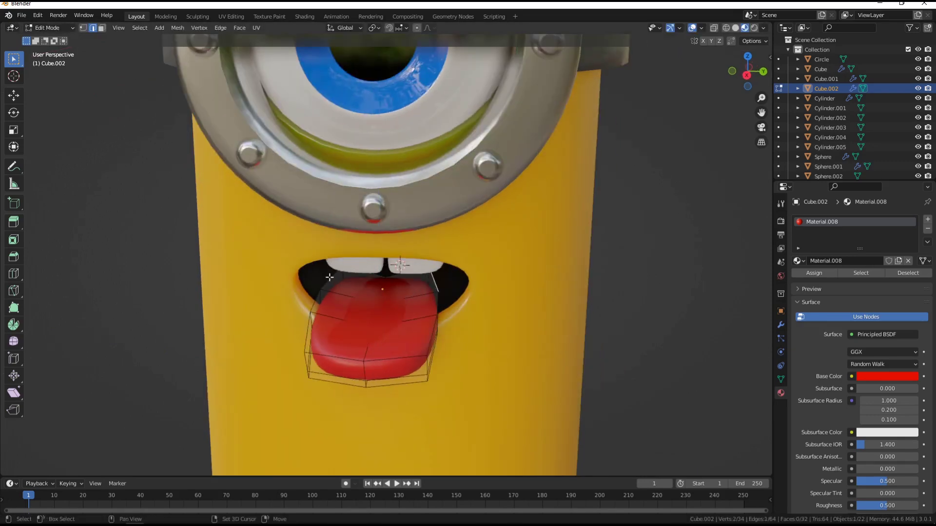
pyautogui.moveTo(329, 277)
pyautogui.mouseDown(button='middle')
pyautogui.moveTo(485, 309)
pyautogui.moveTo(452, 326)
pyautogui.moveTo(515, 312)
pyautogui.moveTo(487, 312)
pyautogui.moveTo(512, 243)
pyautogui.mouseUp(button='middle')
pyautogui.scroll(-3, 294, 302)
pyautogui.press('Tab')
# - Cancel the tongue-tip move so the tongue stays inside the mouth, returning to Object Mode
pyautogui.press('g')
pyautogui.press('x')
pyautogui.rightClick(493, 313)
pyautogui.press('Tab')
pyautogui.scroll(4, 130, 49)
pyautogui.press('Tab')
pyautogui.scroll(-3, 539, 307)
# - Select the teeth and shift one tooth along X into position
pyautogui.click(357, 284)
pyautogui.keyDown('shift'); pyautogui.click(376, 284); pyautogui.keyUp('shift')
pyautogui.scroll(4, 466, 325)
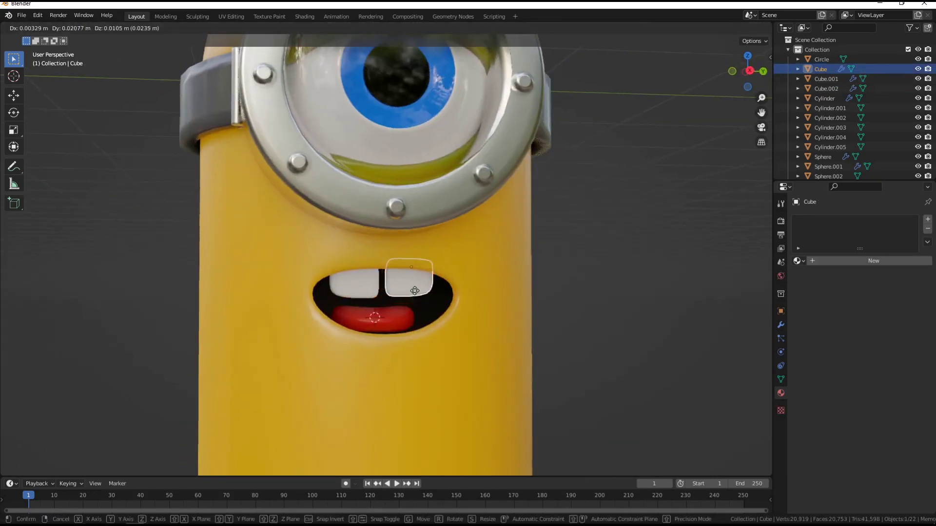
pyautogui.scroll(-2, 589, 162)
pyautogui.click(428, 292)
pyautogui.press('g')
pyautogui.press('x')
pyautogui.click(394, 308)
pyautogui.scroll(4, 395, 309)
# - Apply Shade Smooth to the teeth, then start selecting the minion's parts
pyautogui.rightClick(312, 292)
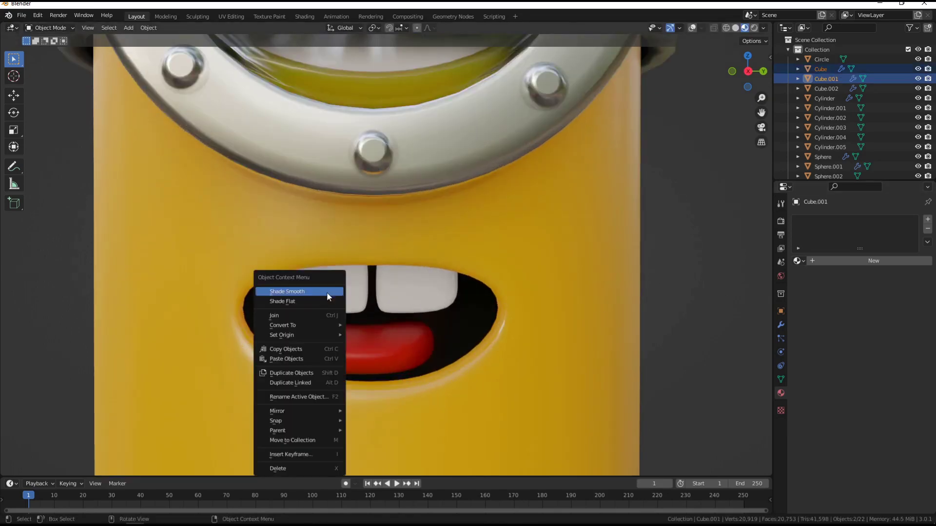
pyautogui.click(292, 464)
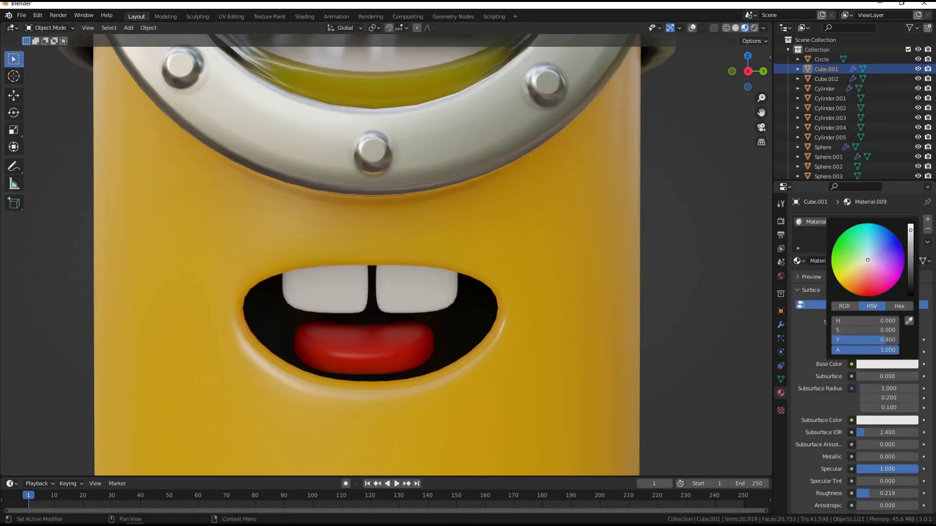
pyautogui.click(528, 306)
pyautogui.scroll(-3, 528, 306)
pyautogui.moveTo(528, 306)
pyautogui.mouseDown(button='middle')
pyautogui.moveTo(554, 312)
pyautogui.moveTo(435, 309)
pyautogui.moveTo(464, 325)
pyautogui.mouseUp(button='middle')
pyautogui.scroll(3, 464, 325)
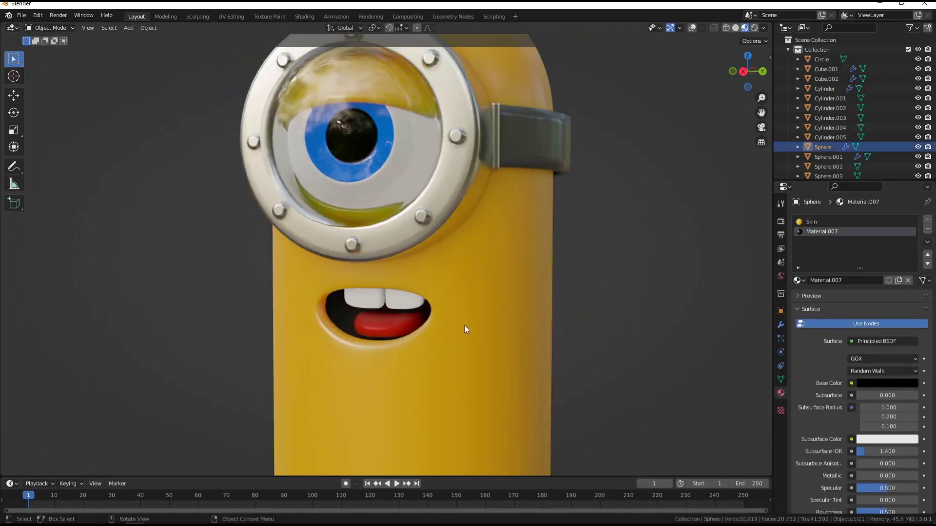
pyautogui.hotkey('ctrl', 'p')
pyautogui.click(524, 322)
pyautogui.scroll(-4, 413, 244)
# - Parent all minion parts to the body and rotate the model around Z to face front
pyautogui.press('a')
pyautogui.moveTo(414, 244); pyautogui.dragTo(530, 252, button='middle')
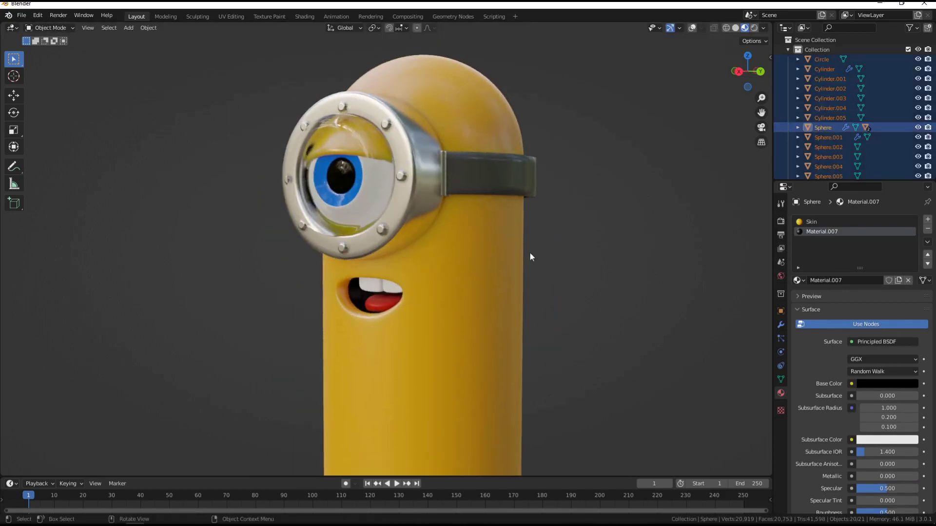
pyautogui.hotkey('ctrl', 'p')
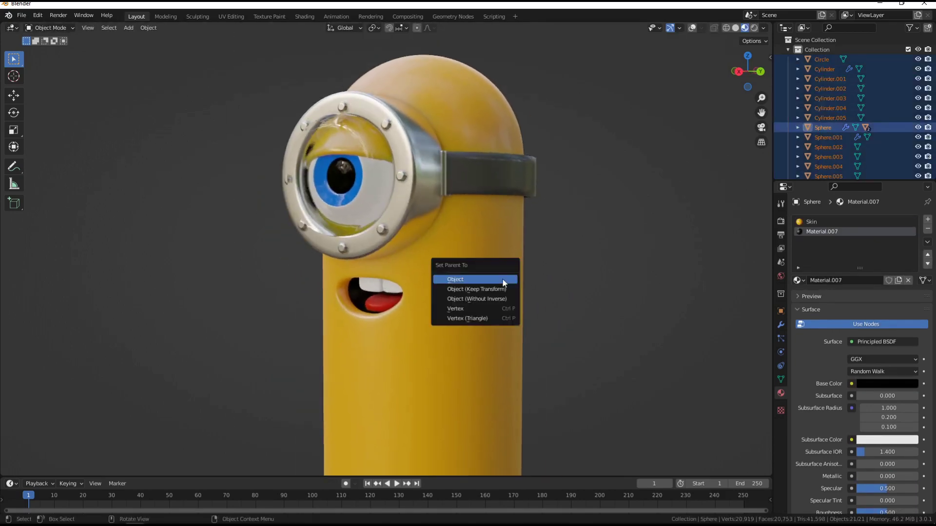
pyautogui.click(468, 281)
pyautogui.press('r')
pyautogui.press('z')
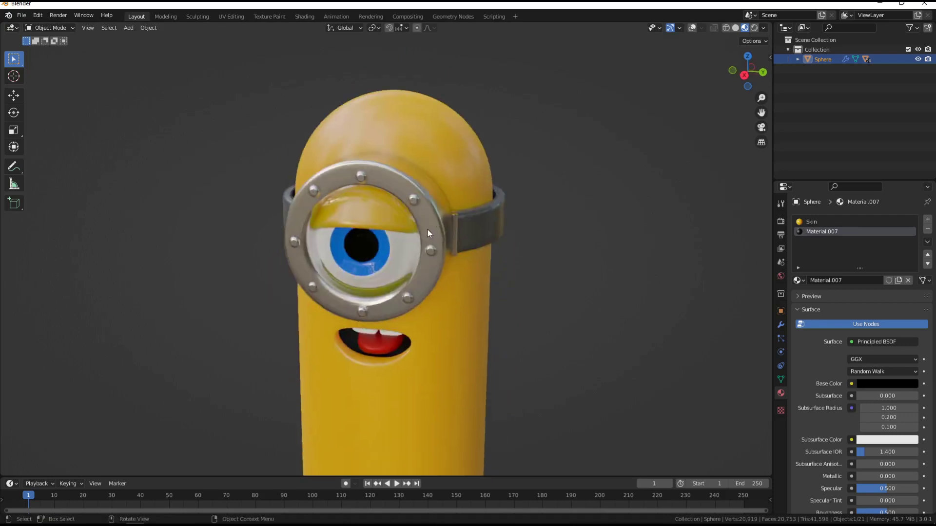
pyautogui.click(472, 290)
pyautogui.click(472, 291)
# - Light the Material Preview with the interior HDRI at reduced strength
pyautogui.click(753, 28)
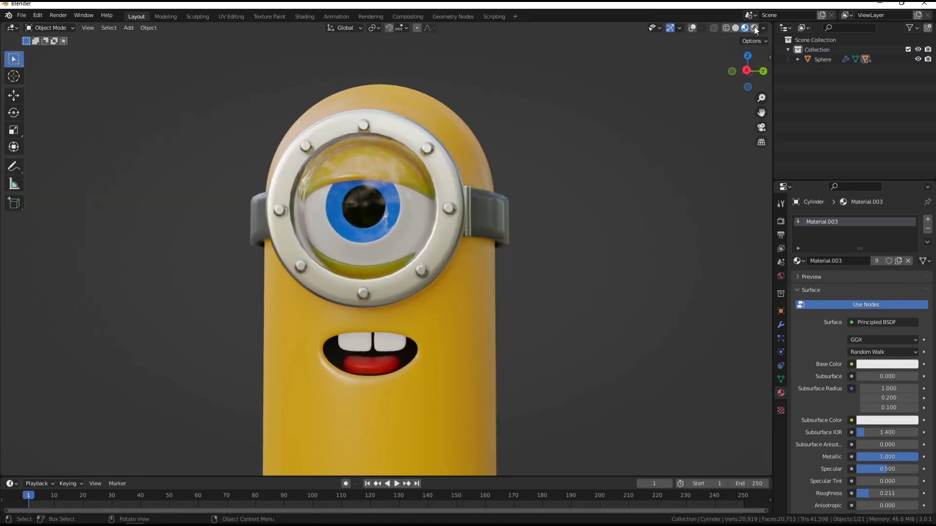
pyautogui.click(472, 322)
pyautogui.click(743, 28)
pyautogui.click(755, 110)
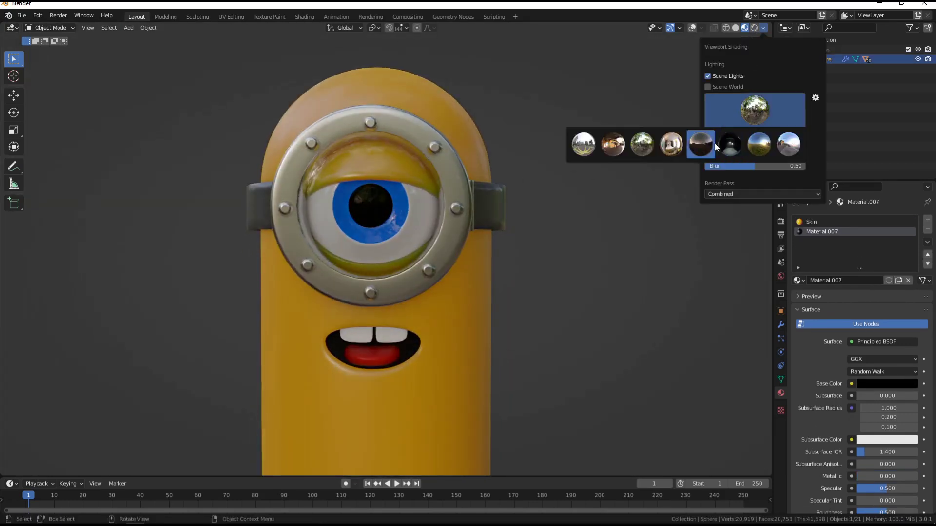
pyautogui.click(730, 144)
pyautogui.click(754, 110)
pyautogui.click(780, 147)
pyautogui.click(755, 110)
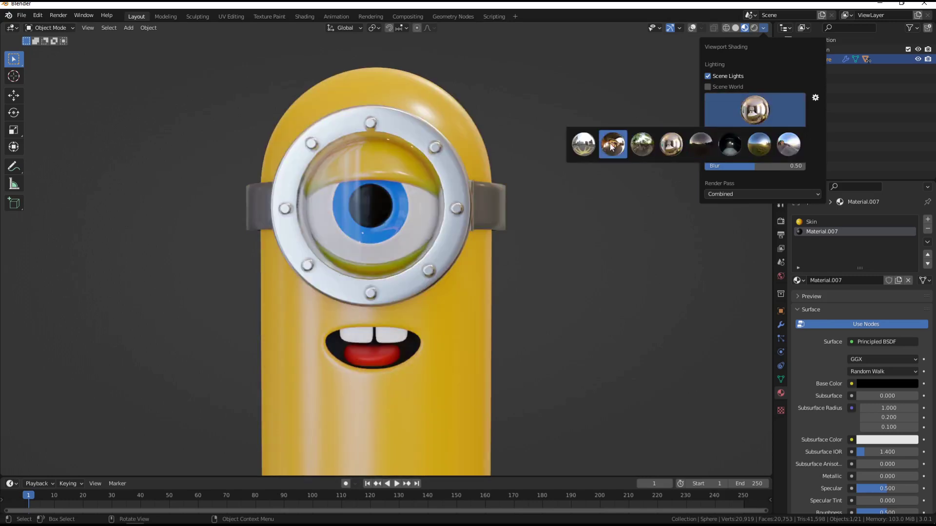
pyautogui.click(612, 144)
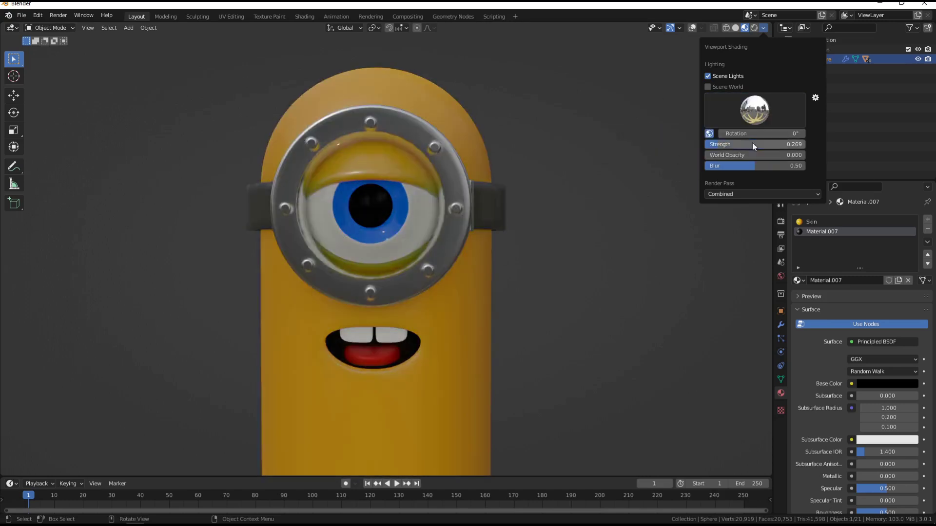
pyautogui.click(482, 161)
pyautogui.moveTo(496, 162); pyautogui.dragTo(784, 325, button='middle')
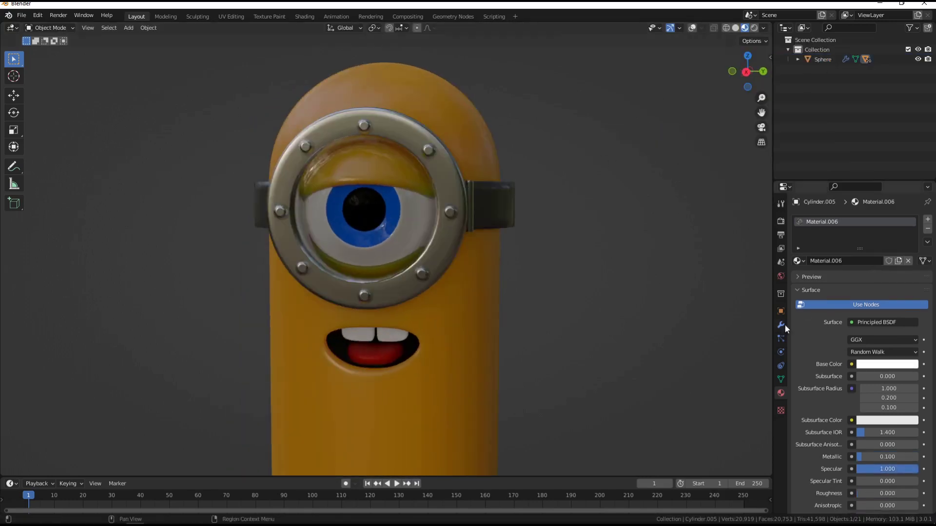
pyautogui.click(780, 325)
# - Rotate the first area light -90° and move it along X beside the minion
pyautogui.moveTo(681, 366); pyautogui.dragTo(506, 322, button='middle')
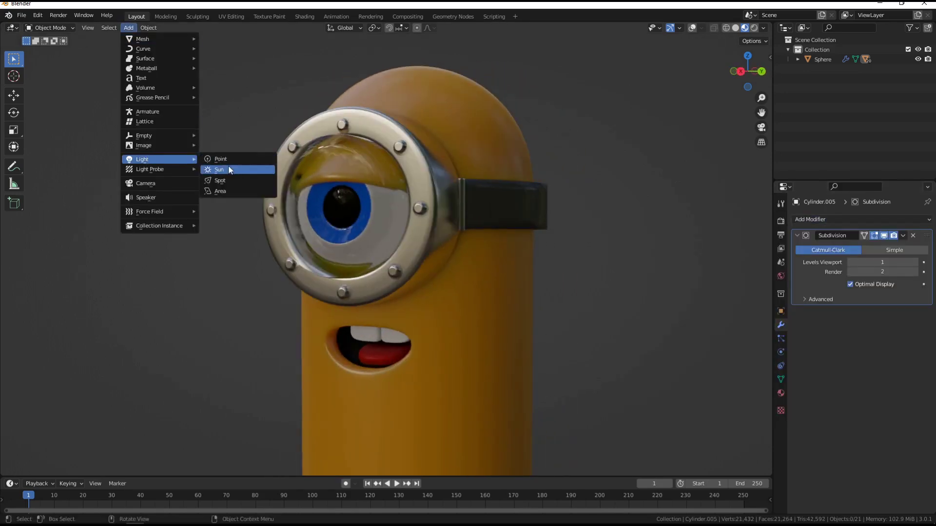
pyautogui.press('-')
pyautogui.press('Return')
pyautogui.moveTo(523, 308); pyautogui.dragTo(568, 305, button='middle')
pyautogui.press('g')
pyautogui.press('x')
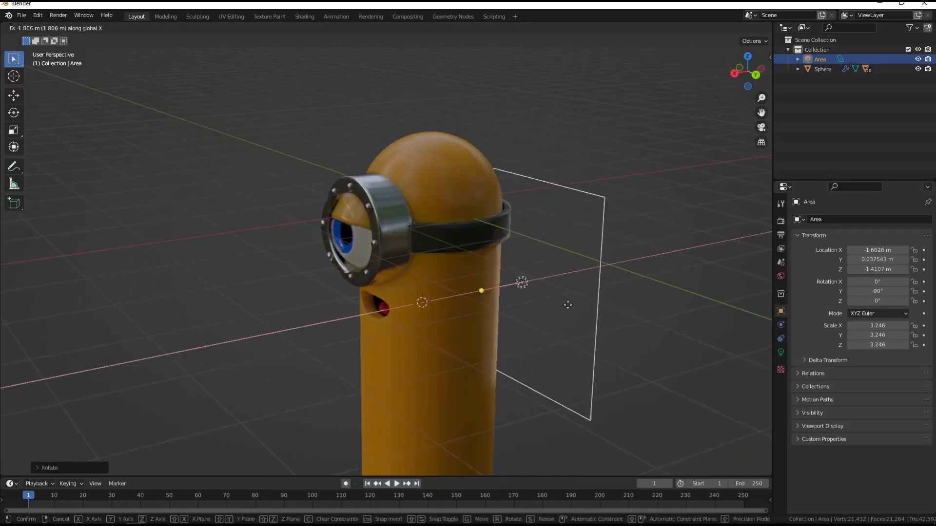
pyautogui.click(595, 336)
pyautogui.click(780, 352)
pyautogui.moveTo(488, 302); pyautogui.dragTo(516, 292, button='middle')
# - Rotate the eyeball on X so the eye looks straight ahead
pyautogui.scroll(2, 516, 292)
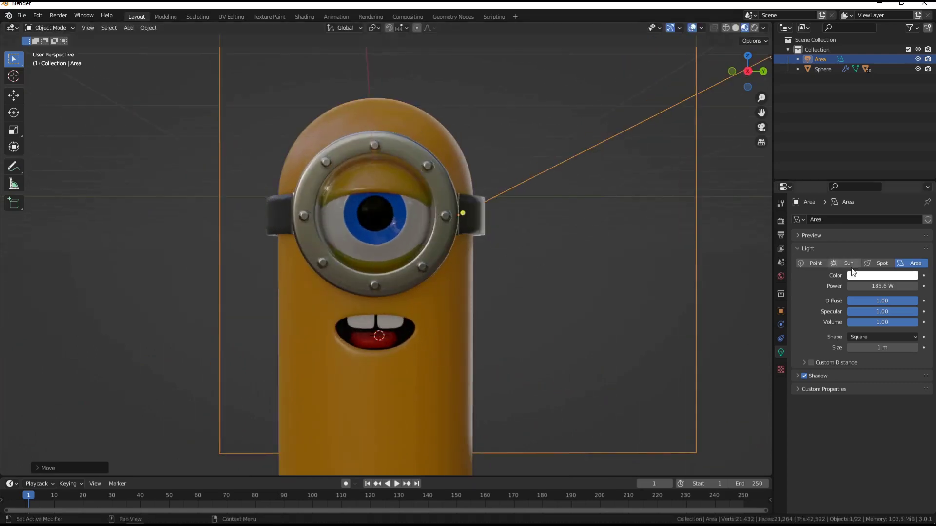
pyautogui.click(460, 272)
pyautogui.press('Tab')
pyautogui.press('Tab')
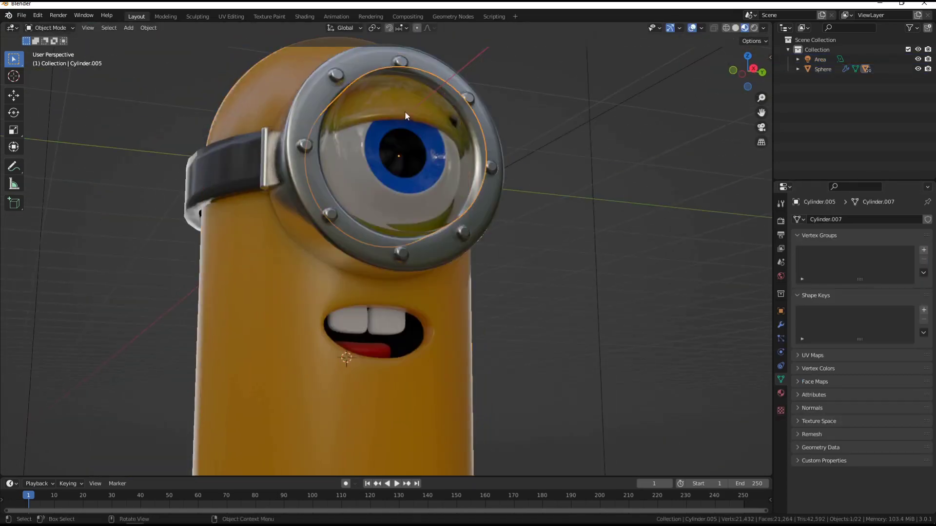
pyautogui.click(493, 155)
pyautogui.press('r')
pyautogui.press('x')
pyautogui.press('Escape')
# - Slightly resize the goggle rim and check the face from the front
pyautogui.press('s')
pyautogui.click(420, 243)
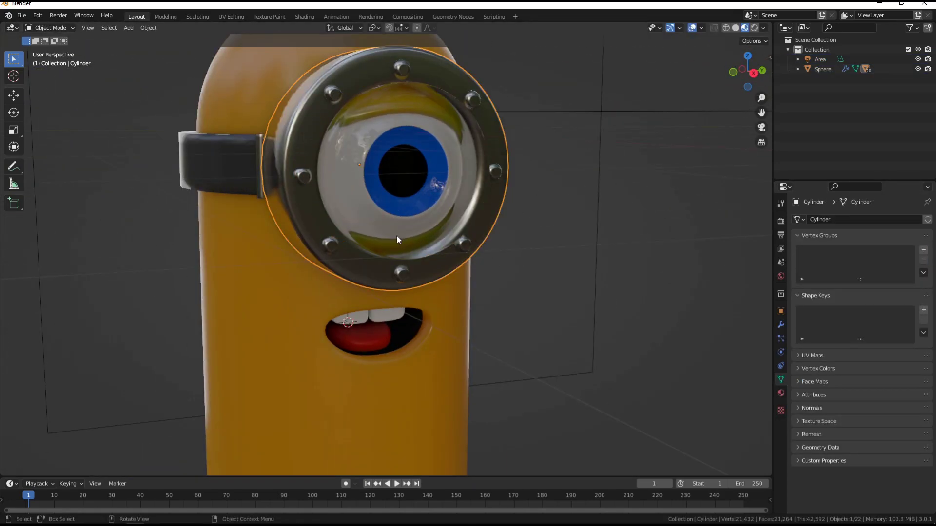
pyautogui.click(458, 272)
pyautogui.moveTo(458, 271); pyautogui.dragTo(501, 276, button='middle')
pyautogui.scroll(-2, 501, 276)
pyautogui.scroll(3, 460, 324)
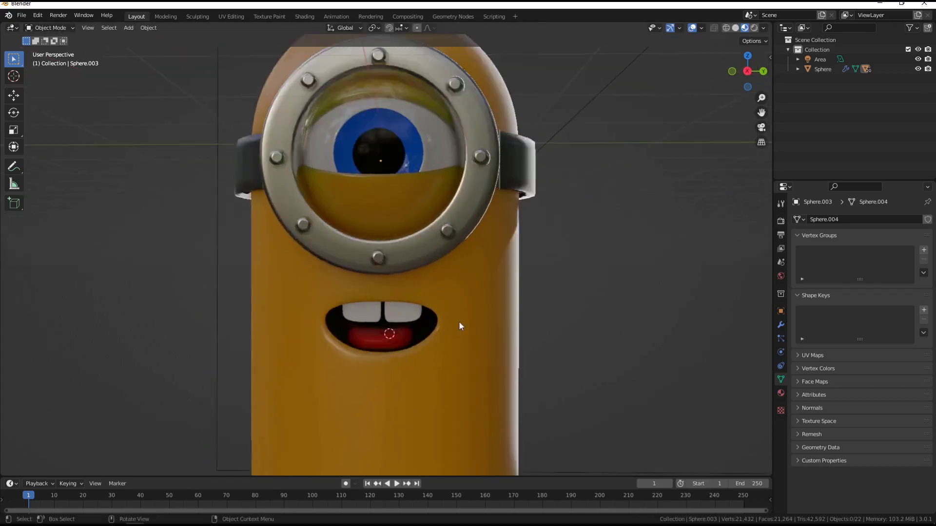
pyautogui.scroll(2, 615, 344)
pyautogui.scroll(-4, 736, 354)
# - Scale the second area light down and move it to the minion's other side
pyautogui.click(528, 221)
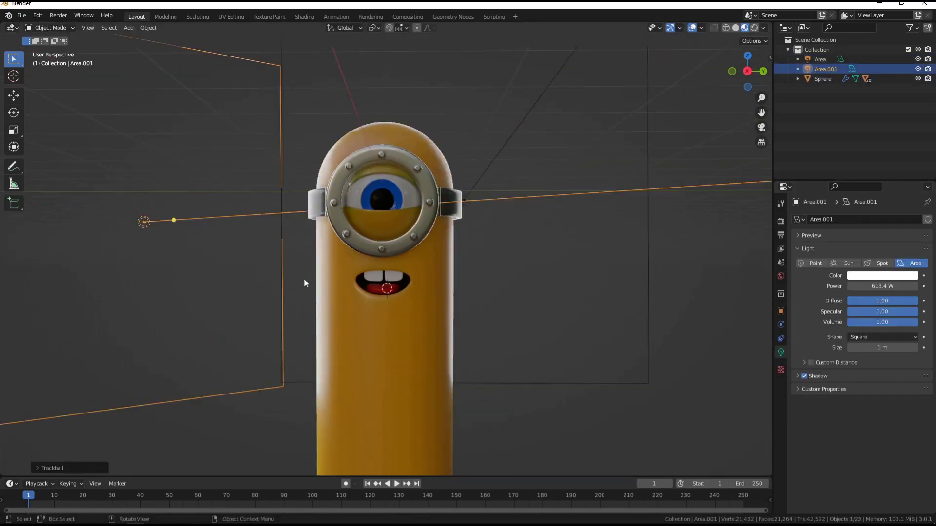
pyautogui.moveTo(304, 279)
pyautogui.mouseDown(button='middle')
pyautogui.moveTo(282, 328)
pyautogui.moveTo(300, 338)
pyautogui.moveTo(488, 327)
pyautogui.moveTo(579, 345)
pyautogui.mouseUp(button='middle')
pyautogui.press('s')
pyautogui.click(293, 312)
pyautogui.press('g')
pyautogui.click(504, 327)
pyautogui.click(461, 183)
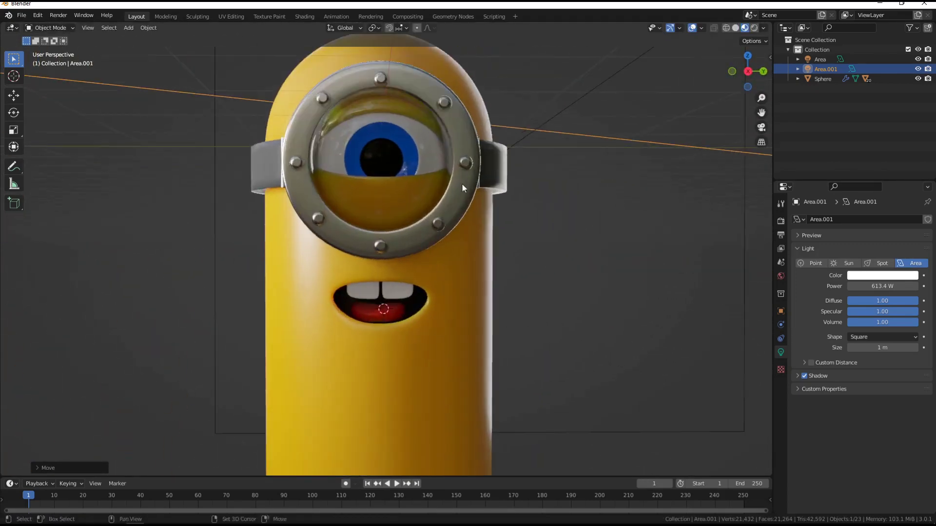
# - In the body's Edit Mode, move a mouth-corner vertex to start the grin
pyautogui.click(408, 320)
pyautogui.scroll(4, 407, 320)
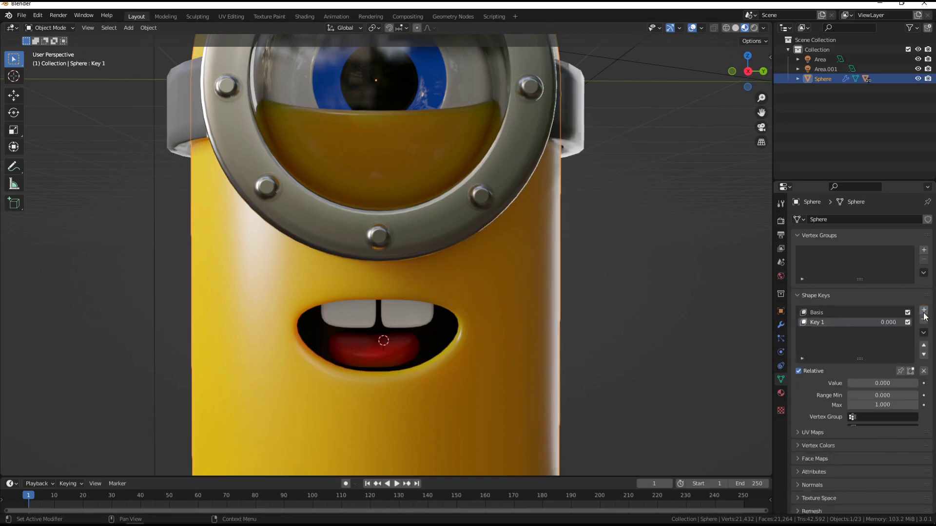
pyautogui.press('Tab')
pyautogui.moveTo(438, 293); pyautogui.dragTo(512, 253, button='middle')
pyautogui.click(781, 324)
pyautogui.press('g')
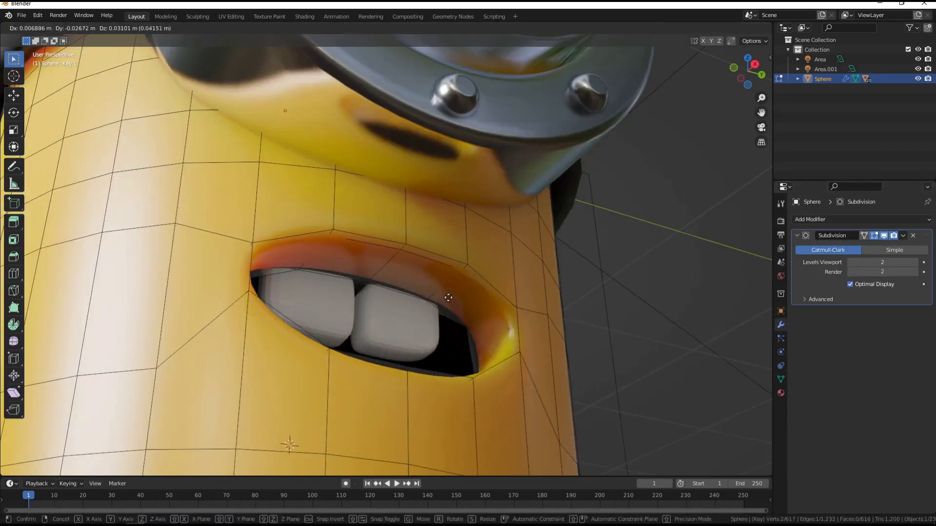
pyautogui.click(448, 298)
pyautogui.moveTo(448, 298); pyautogui.dragTo(488, 317, button='middle')
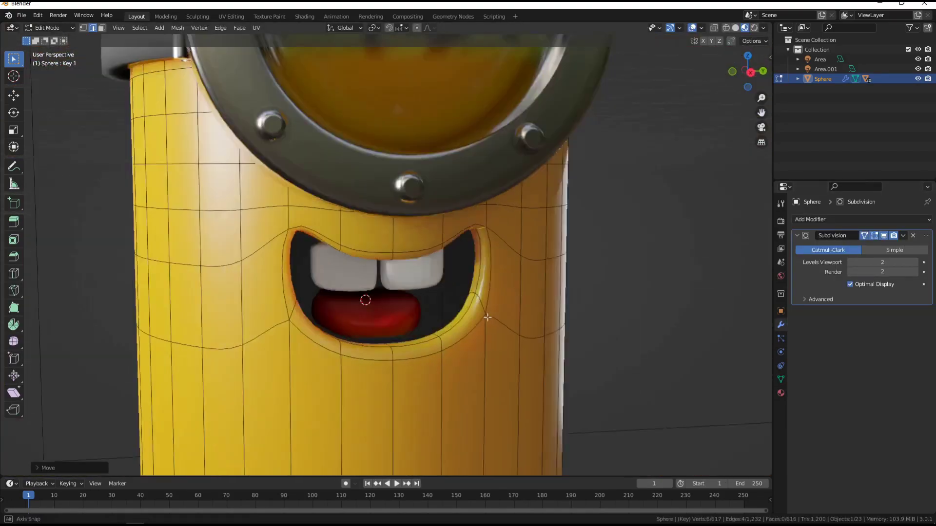
pyautogui.scroll(-3, 488, 317)
pyautogui.moveTo(512, 283); pyautogui.dragTo(546, 316, button='middle')
# - Blend in Key 1 and adjust more mouth vertices for the grin
pyautogui.press('Tab')
pyautogui.scroll(-2, 545, 317)
pyautogui.click(780, 379)
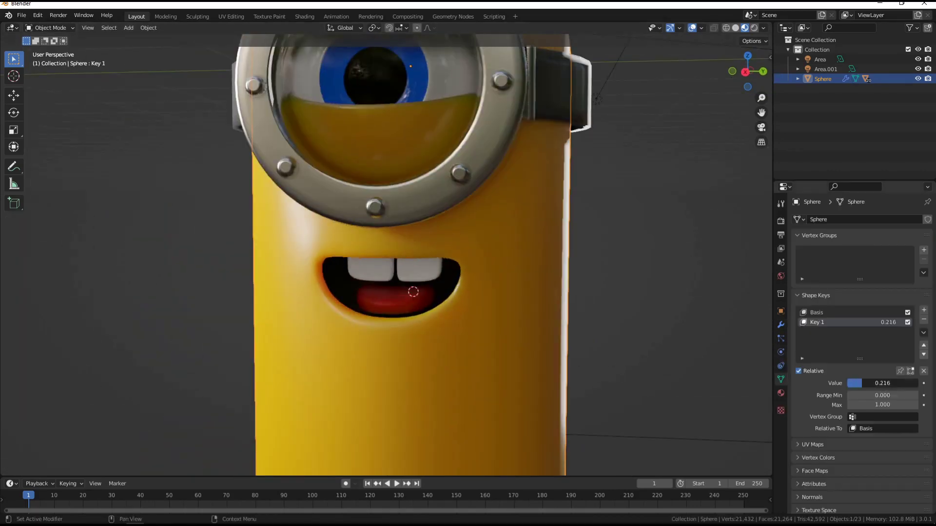
pyautogui.press('Tab')
pyautogui.moveTo(487, 283)
pyautogui.mouseDown(button='middle')
pyautogui.moveTo(425, 273)
pyautogui.moveTo(440, 287)
pyautogui.mouseUp(button='middle')
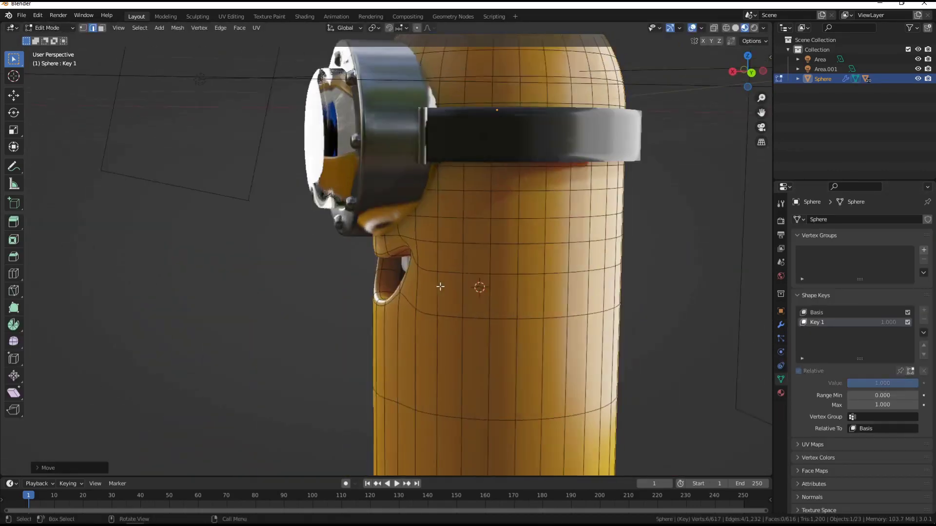
pyautogui.scroll(2, 440, 287)
pyautogui.click(494, 184)
pyautogui.press('Tab')
# - Proportionally move the mouth corner and its surroundings to widen the grin
pyautogui.moveTo(491, 250); pyautogui.dragTo(566, 257, button='middle')
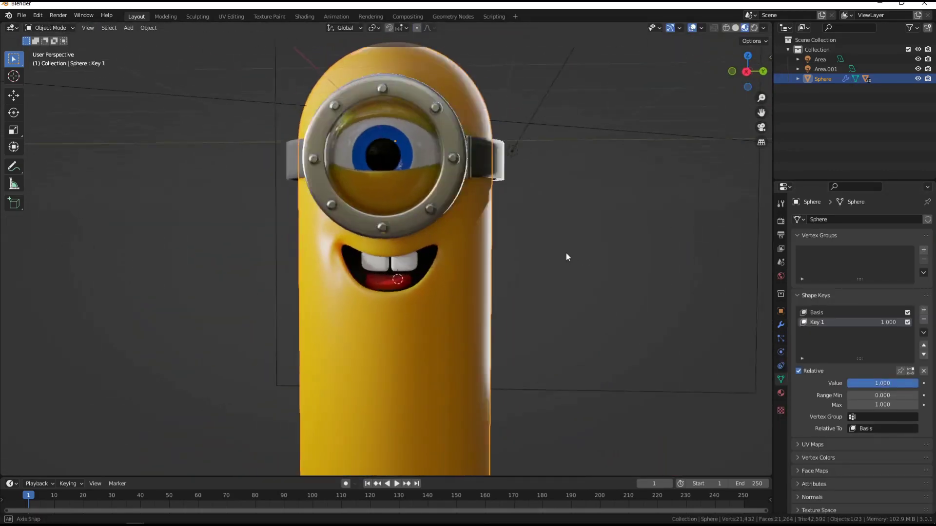
pyautogui.press('Tab')
pyautogui.scroll(3, 565, 257)
pyautogui.press('Tab')
pyautogui.press('Tab')
pyautogui.moveTo(324, 315); pyautogui.dragTo(351, 244, button='middle')
pyautogui.press('g')
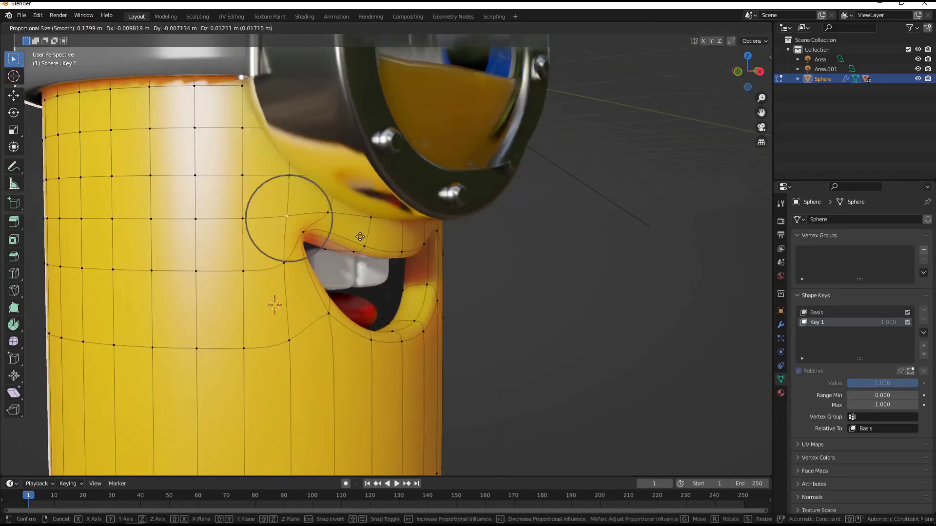
pyautogui.moveTo(432, 223)
pyautogui.mouseDown(button='middle')
pyautogui.moveTo(507, 243)
pyautogui.moveTo(551, 240)
pyautogui.moveTo(522, 325)
pyautogui.mouseUp(button='middle')
# - Move the selected mouth vertices along global Y and check the result
pyautogui.press('g')
pyautogui.press('y')
pyautogui.click(551, 240)
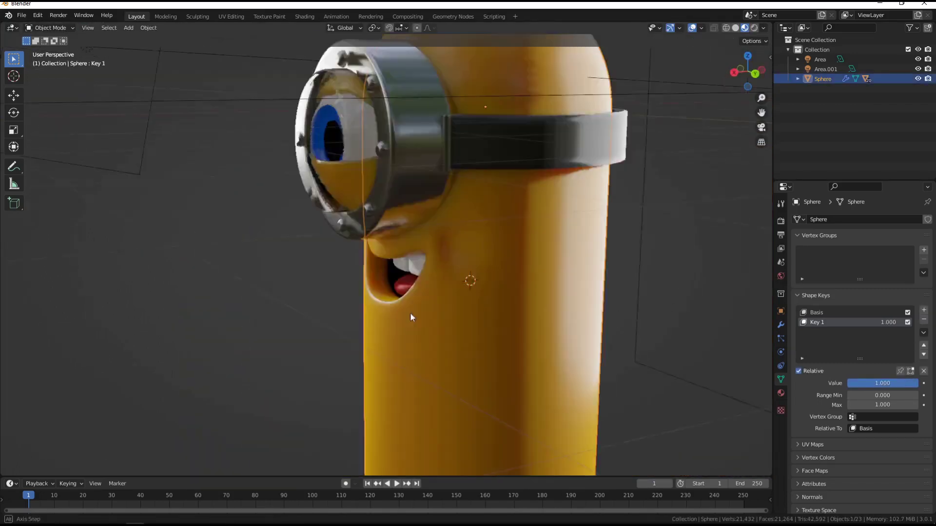
pyautogui.press('Tab')
pyautogui.hotkey('ctrl', '2')
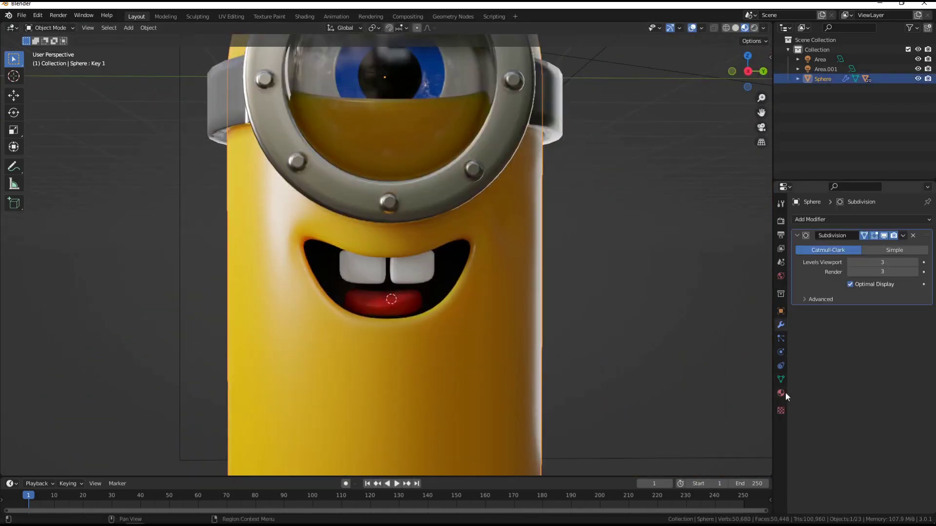
# - Lower the lower lip vertically to open the mouth wider
pyautogui.click(780, 380)
pyautogui.press('Tab')
pyautogui.moveTo(487, 332); pyautogui.dragTo(516, 351, button='middle')
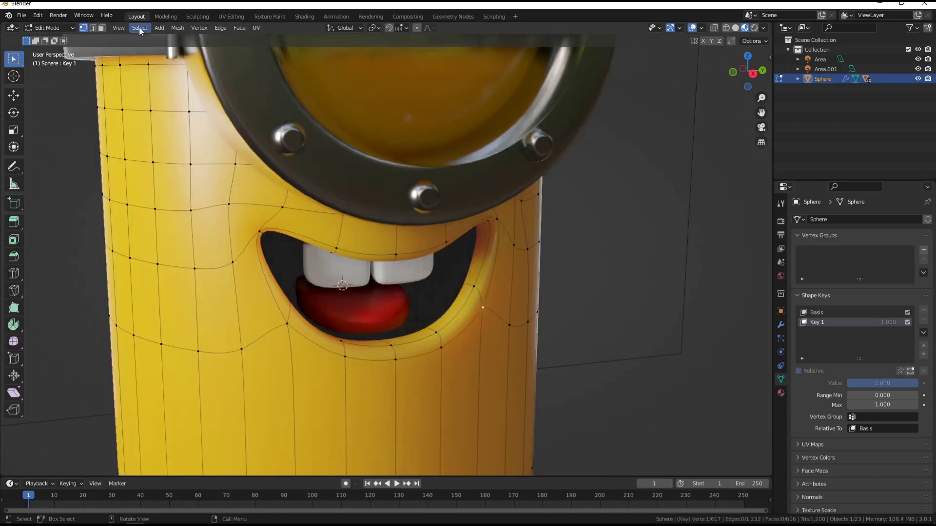
pyautogui.click(430, 378)
pyautogui.moveTo(430, 378)
pyautogui.mouseDown(button='middle')
pyautogui.moveTo(533, 271)
pyautogui.moveTo(477, 309)
pyautogui.moveTo(381, 331)
pyautogui.mouseUp(button='middle')
pyautogui.scroll(-2, 477, 309)
pyautogui.press('Tab')
pyautogui.press('Tab')
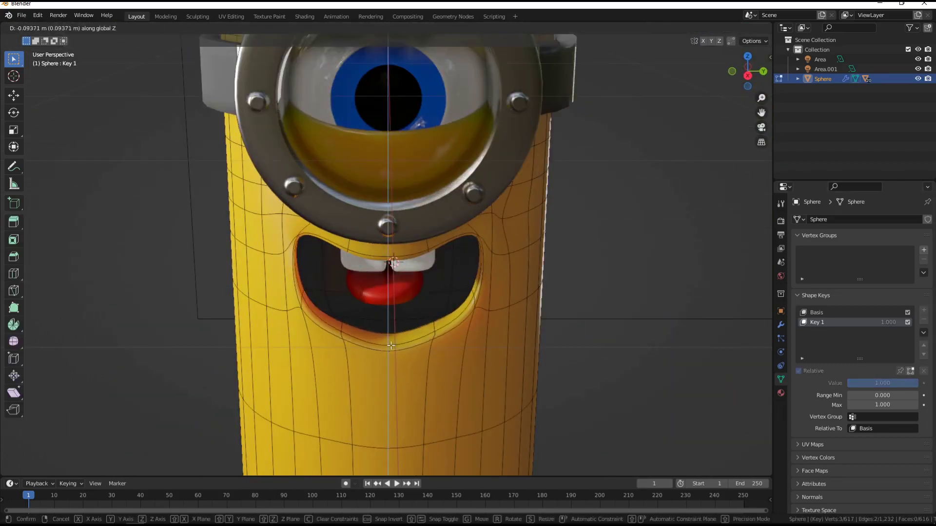
pyautogui.click(391, 345)
pyautogui.press('Tab')
pyautogui.rightClick(431, 363)
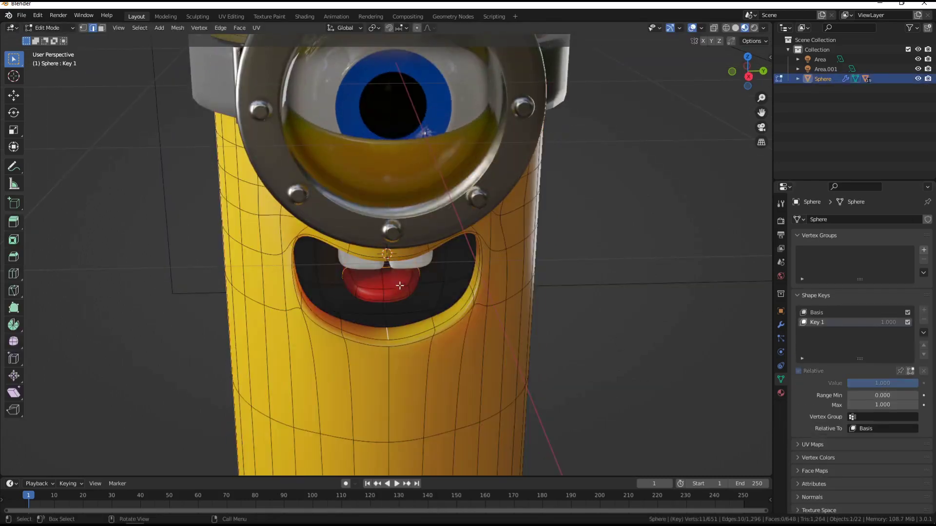
# - Move the tongue along X so it pokes out below the teeth
pyautogui.press('Tab')
pyautogui.moveTo(599, 336)
pyautogui.mouseDown(button='middle')
pyautogui.moveTo(504, 361)
pyautogui.moveTo(478, 341)
pyautogui.mouseUp(button='middle')
pyautogui.press('g')
pyautogui.press('x')
pyautogui.click(507, 363)
pyautogui.press('Tab')
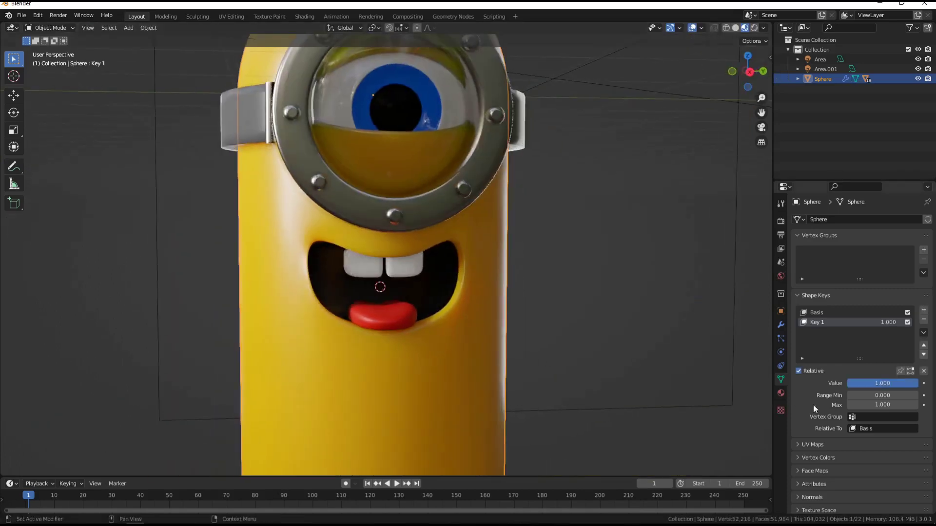
pyautogui.scroll(2, 472, 267)
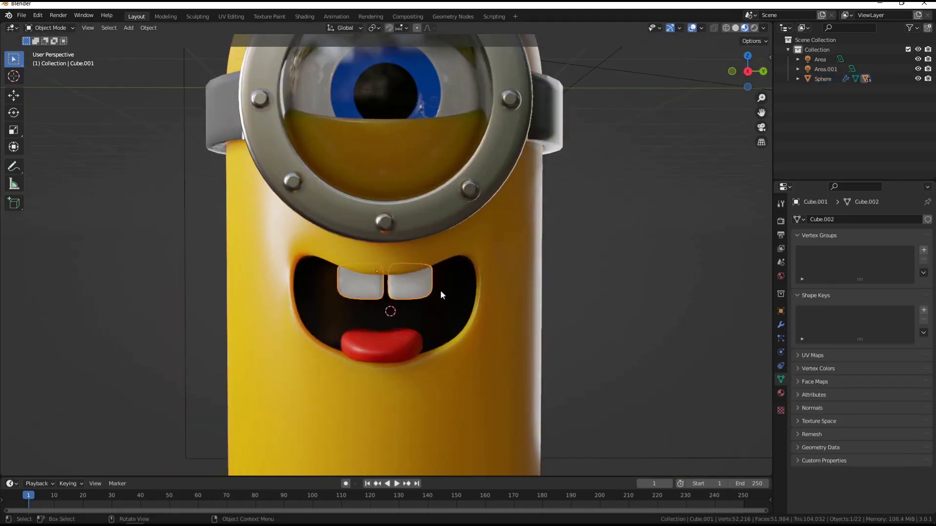
pyautogui.rightClick(418, 286)
# - On Key 2, select the whole tongue piece with L, framing the mouth head-on
pyautogui.press('Tab')
pyautogui.scroll(3, 445, 308)
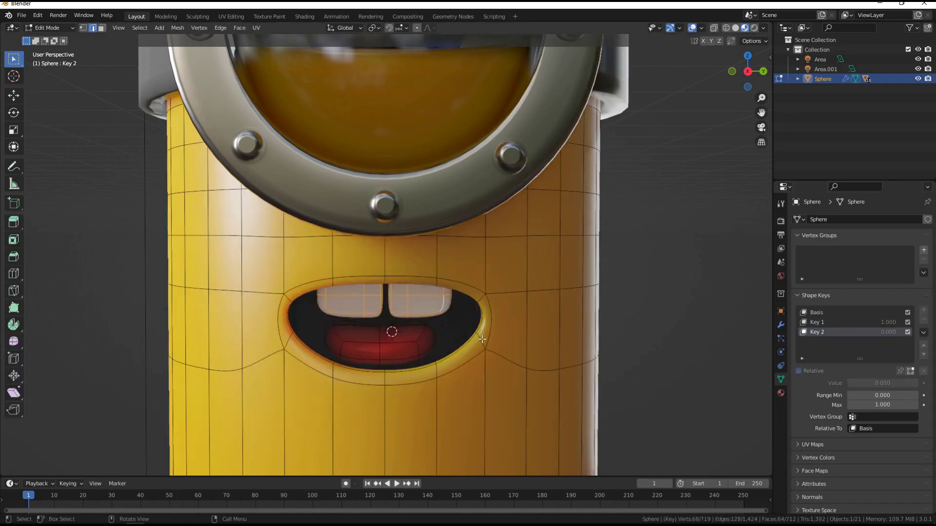
pyautogui.moveTo(493, 333)
pyautogui.mouseDown(button='middle')
pyautogui.moveTo(449, 312)
pyautogui.moveTo(390, 312)
pyautogui.mouseUp(button='middle')
pyautogui.press('l')
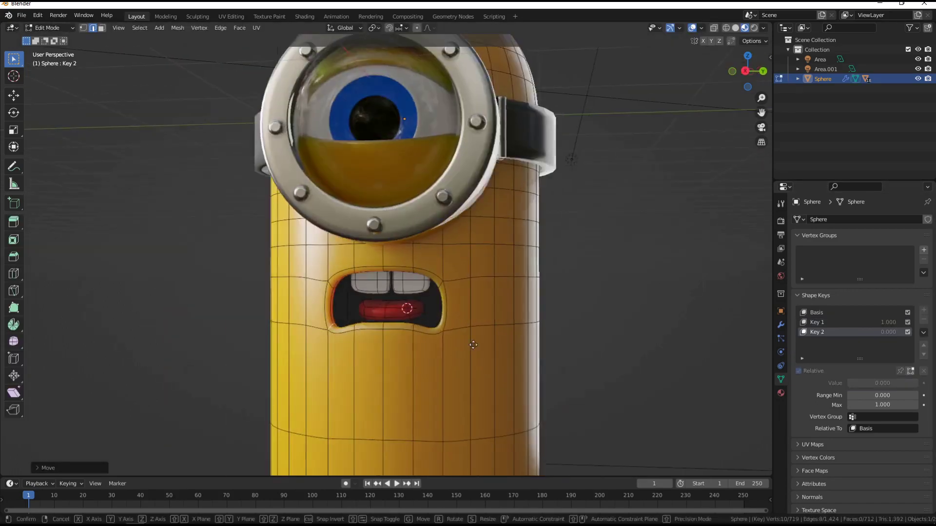
pyautogui.scroll(2, 407, 336)
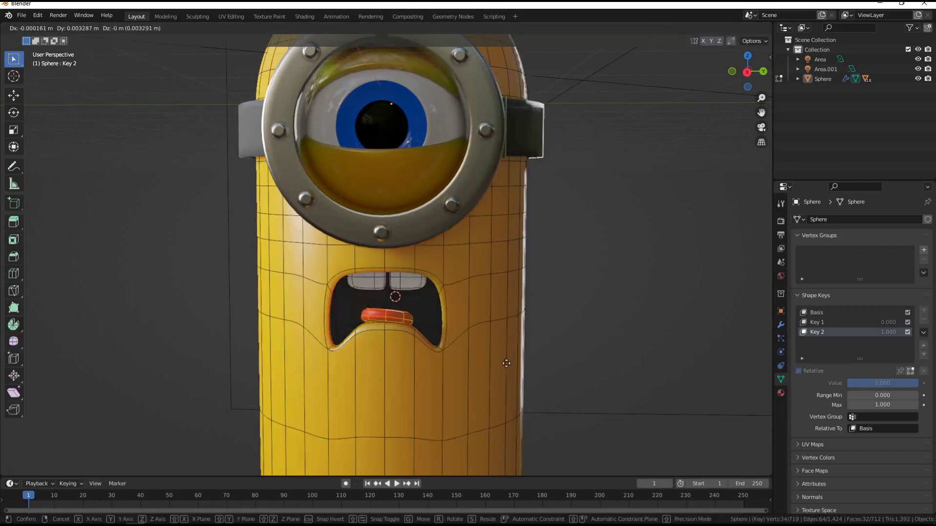
pyautogui.press('Tab')
pyautogui.moveTo(380, 317)
pyautogui.mouseDown(button='middle')
pyautogui.moveTo(477, 354)
pyautogui.moveTo(359, 299)
pyautogui.mouseUp(button='middle')
pyautogui.scroll(2, 359, 299)
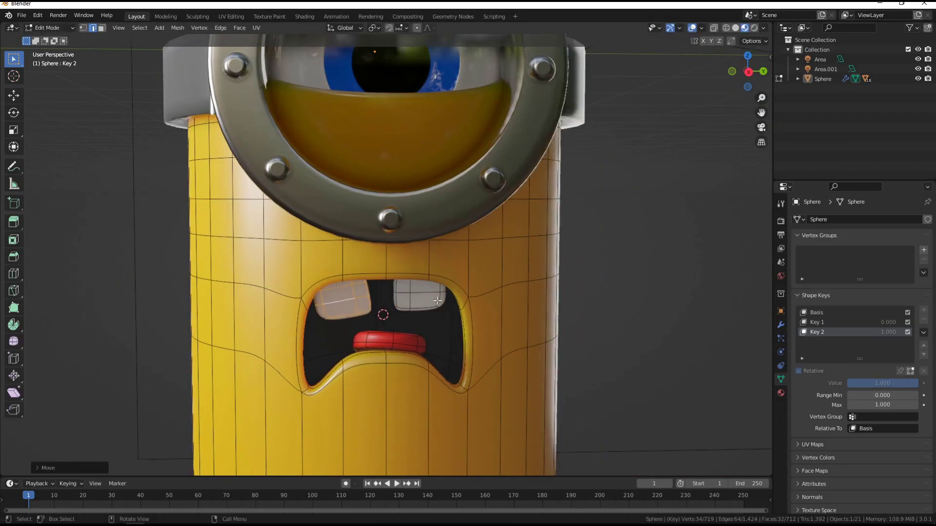
pyautogui.scroll(-1, 429, 328)
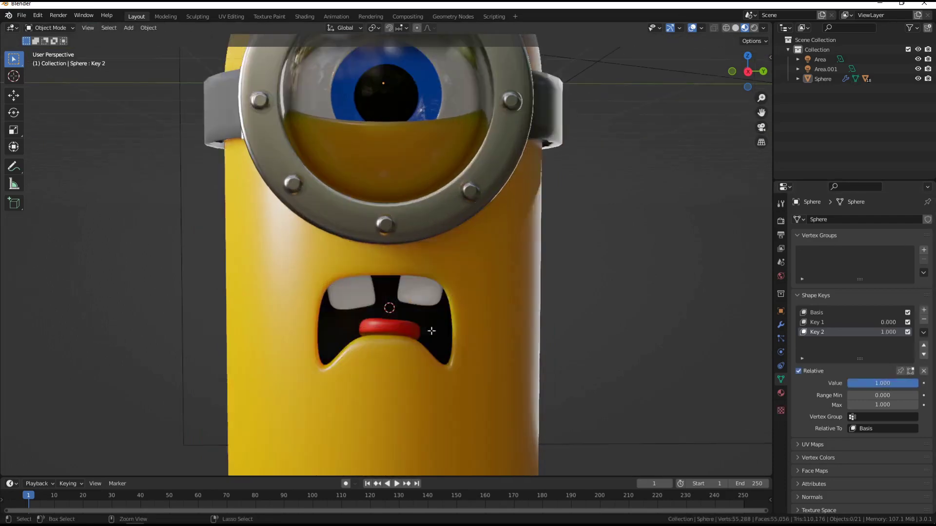
# - Hide overlays to preview, then move the mouth vertices into a downturned gape
pyautogui.press('Tab')
pyautogui.press('Tab')
pyautogui.click(694, 29)
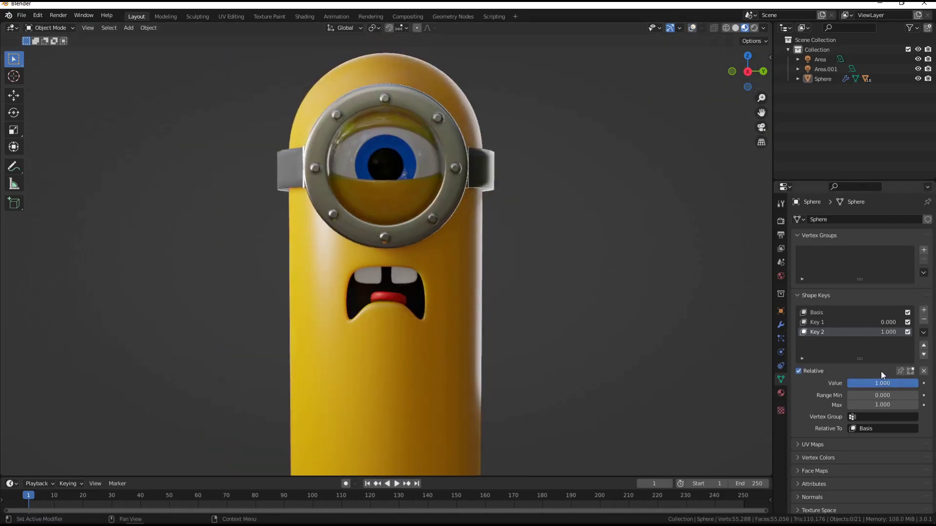
pyautogui.press('Tab')
pyautogui.scroll(2, 567, 309)
pyautogui.scroll(2, 487, 283)
pyautogui.hotkey('shift', 'alt', 'z')
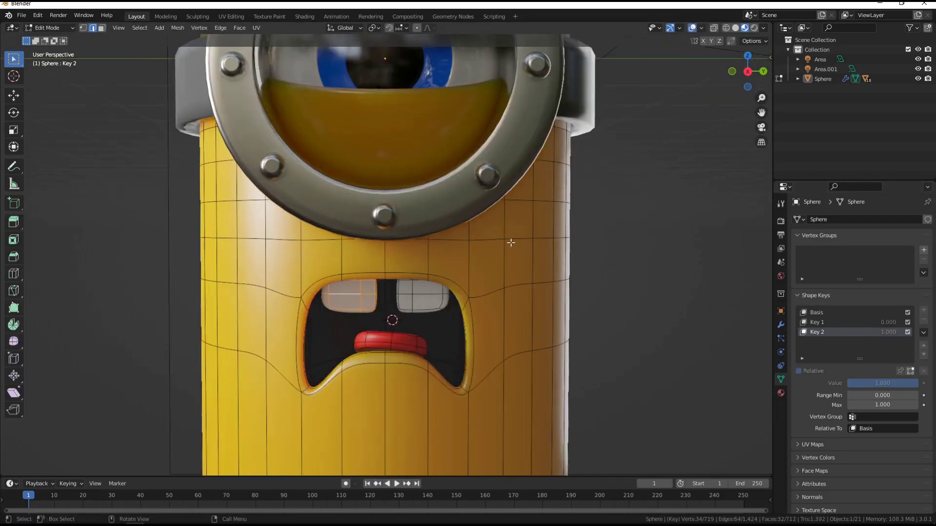
pyautogui.press('g')
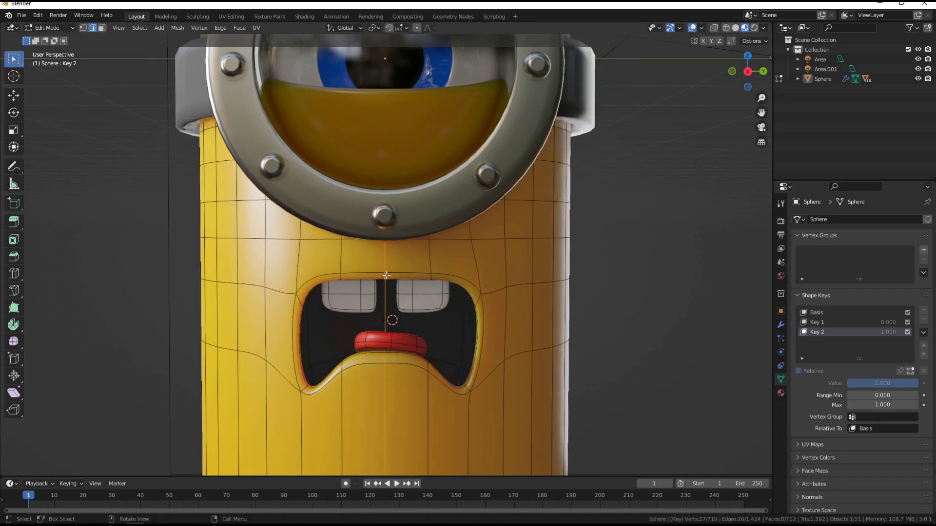
pyautogui.click(396, 267)
# - Add a Key 3 shape key and enter Edit Mode on it
pyautogui.press('Tab')
pyautogui.scroll(-4, 494, 309)
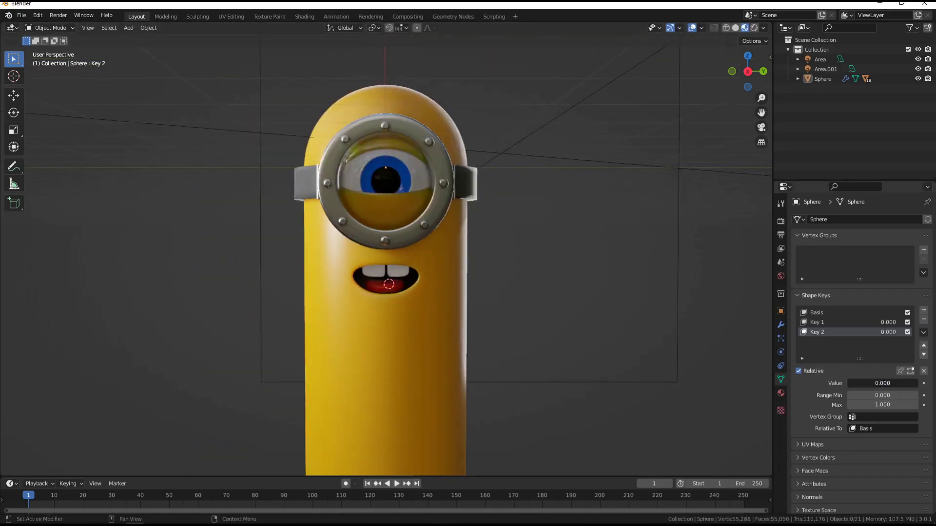
pyautogui.click(923, 310)
pyautogui.press('Tab')
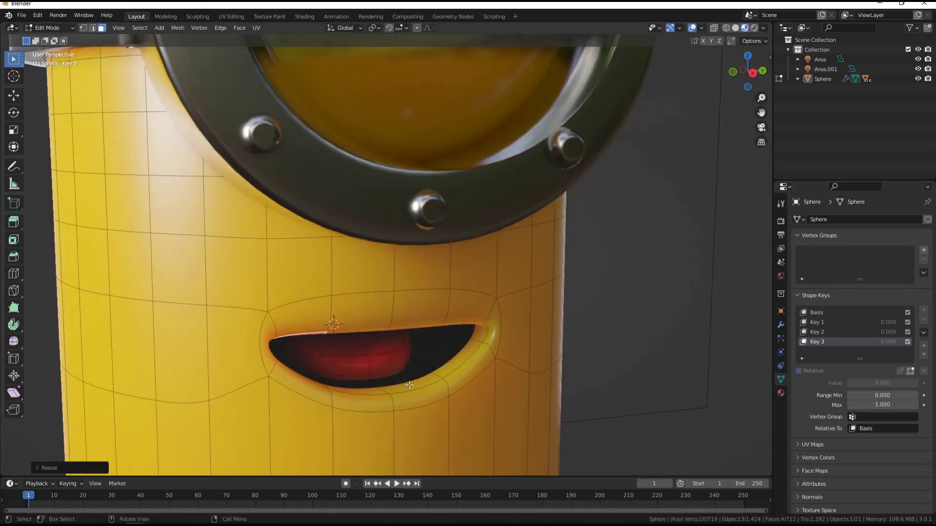
# - Move the lower lip edge loop up on Z to meet the upper lip
pyautogui.click(353, 360)
pyautogui.press('g')
pyautogui.press('z')
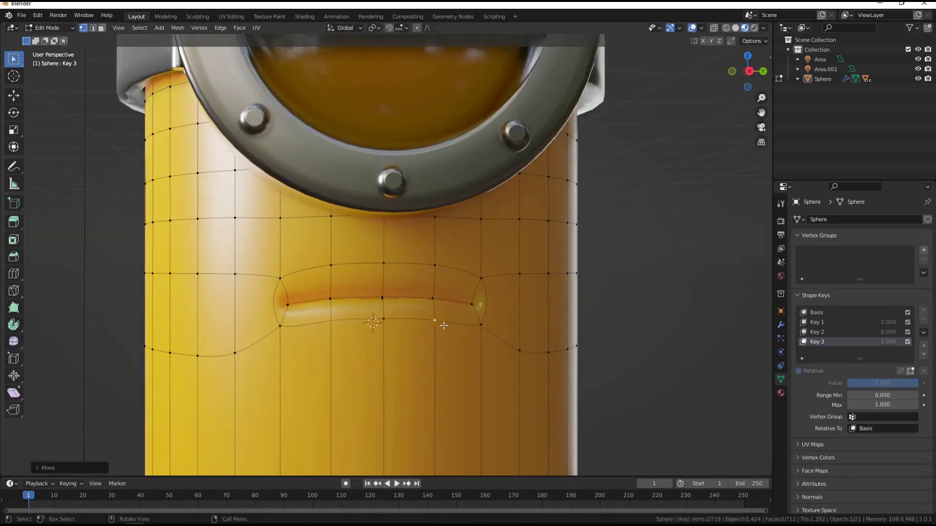
pyautogui.moveTo(443, 326); pyautogui.dragTo(395, 265, button='middle')
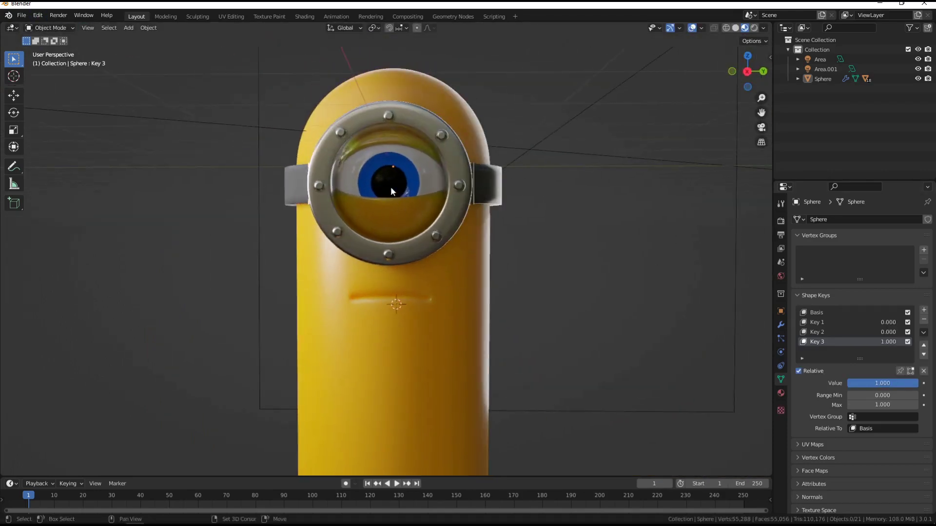
# - Add a cube for the arm and enter its Edit Mode
pyautogui.moveTo(391, 187)
pyautogui.mouseDown(button='middle')
pyautogui.moveTo(453, 293)
pyautogui.moveTo(359, 337)
pyautogui.mouseUp(button='middle')
pyautogui.click(128, 28)
pyautogui.click(215, 46)
pyautogui.scroll(3, 241, 152)
pyautogui.press('Tab')
# - Extrude and taper the cube's outer face into arm segments ending in a hand block
pyautogui.moveTo(240, 152); pyautogui.dragTo(385, 282, button='middle')
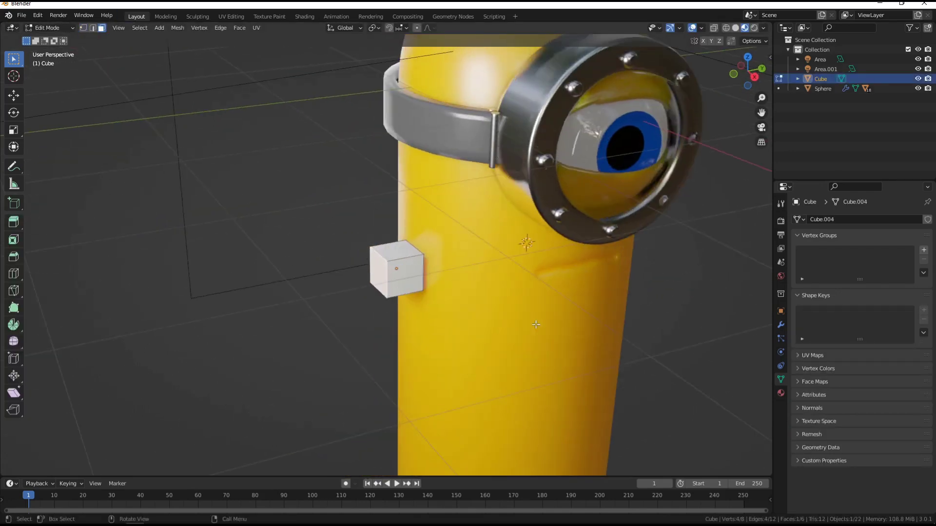
pyautogui.click(385, 283)
pyautogui.press('e')
pyautogui.press('e')
pyautogui.click(351, 326)
pyautogui.press('s')
pyautogui.click(331, 341)
pyautogui.press('e')
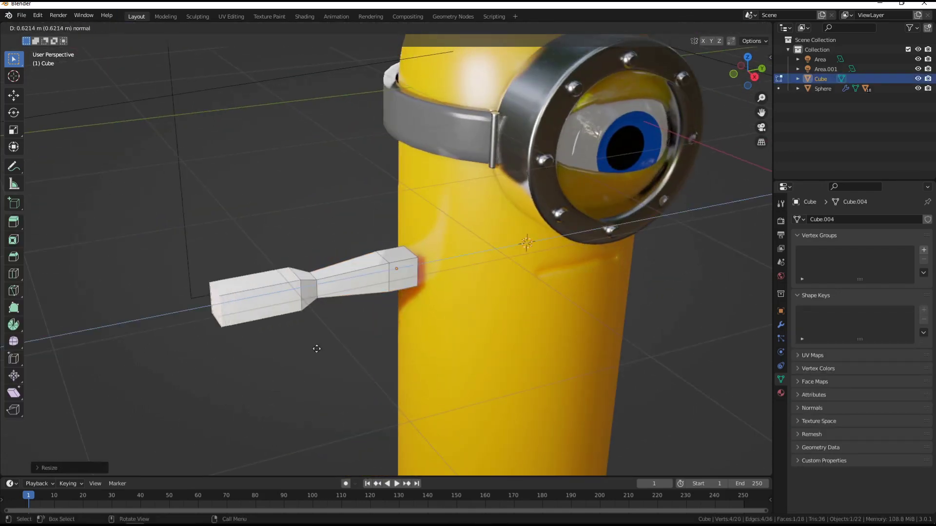
pyautogui.press('KP_7')
pyautogui.press('e')
pyautogui.click(475, 334)
pyautogui.press('s')
pyautogui.press('e')
pyautogui.click(445, 318)
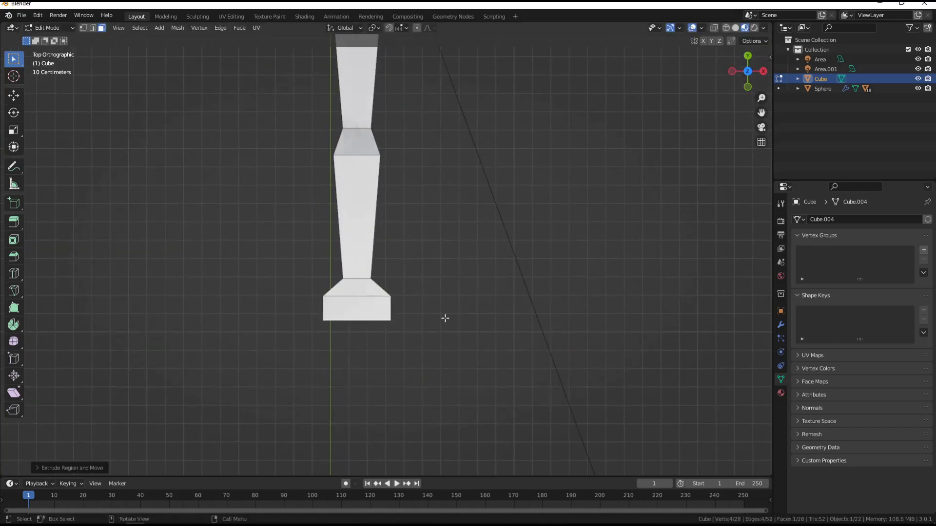
# - Slide an edge loop along the arm, then subdivide at level 2 and shade smooth
pyautogui.moveTo(459, 400); pyautogui.dragTo(571, 303, button='middle')
pyautogui.moveTo(501, 335)
pyautogui.mouseDown(button='middle')
pyautogui.moveTo(439, 328)
pyautogui.moveTo(347, 357)
pyautogui.moveTo(439, 292)
pyautogui.mouseUp(button='middle')
pyautogui.press('z')
pyautogui.press('z')
pyautogui.press('Escape')
pyautogui.click(315, 347)
pyautogui.press('Tab')
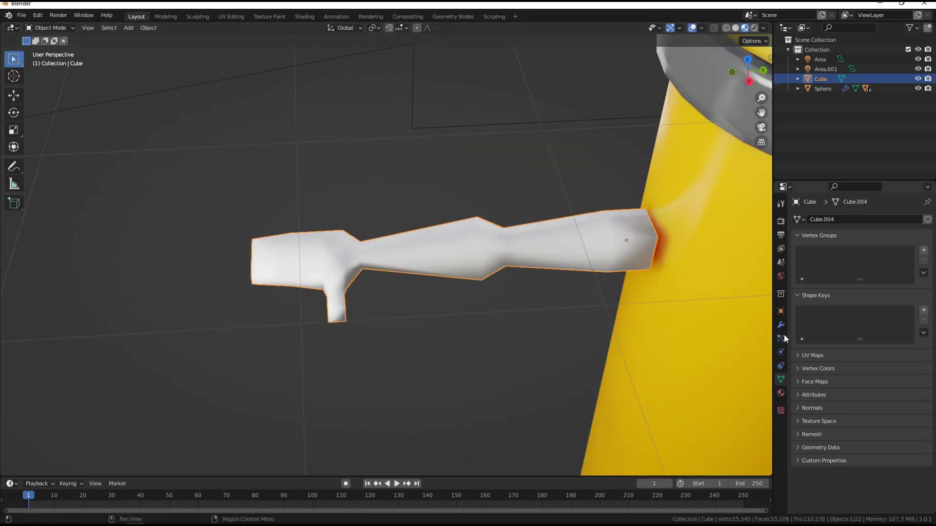
pyautogui.click(780, 325)
# - Assign the yellow Skin material to the arm
pyautogui.click(829, 219)
pyautogui.click(741, 408)
pyautogui.click(797, 261)
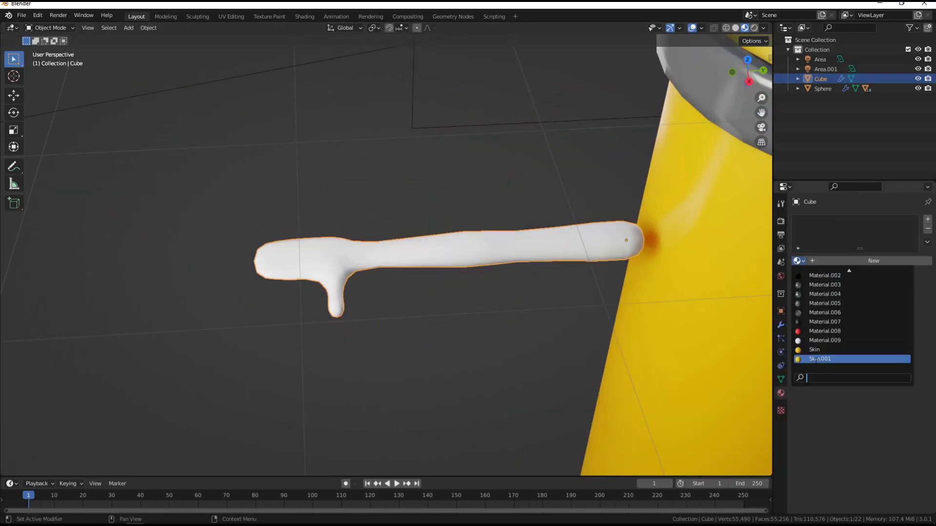
pyautogui.click(848, 356)
# - Move the arm along Y until it touches the minion's body
pyautogui.moveTo(528, 324); pyautogui.dragTo(477, 312, button='middle')
pyautogui.click(781, 325)
pyautogui.press('g')
pyautogui.press('y')
pyautogui.click(311, 271)
pyautogui.moveTo(311, 271)
pyautogui.mouseDown(button='middle')
pyautogui.moveTo(446, 335)
pyautogui.moveTo(462, 286)
pyautogui.moveTo(394, 315)
pyautogui.moveTo(342, 292)
pyautogui.mouseUp(button='middle')
# - Add an armature and scale it down to fit the minion's arm
pyautogui.click(129, 28)
pyautogui.moveTo(145, 57)
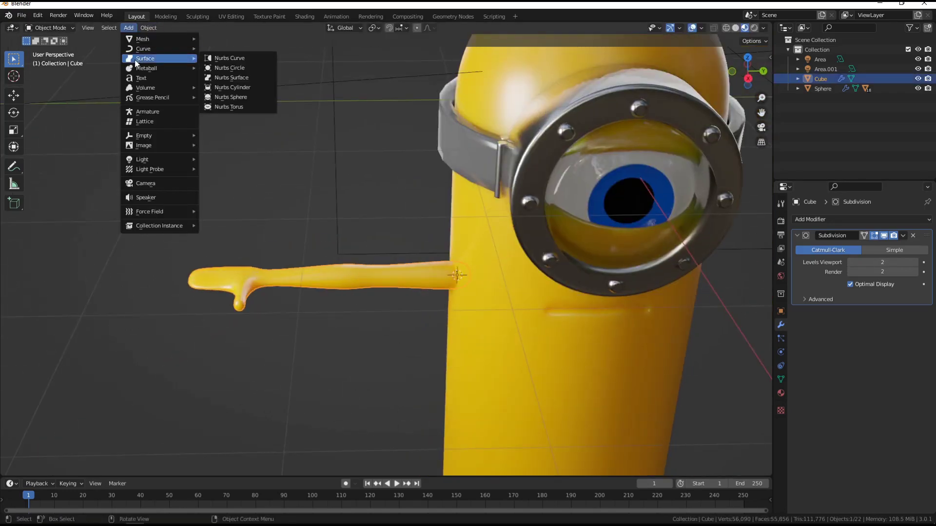
pyautogui.click(147, 112)
pyautogui.press('s')
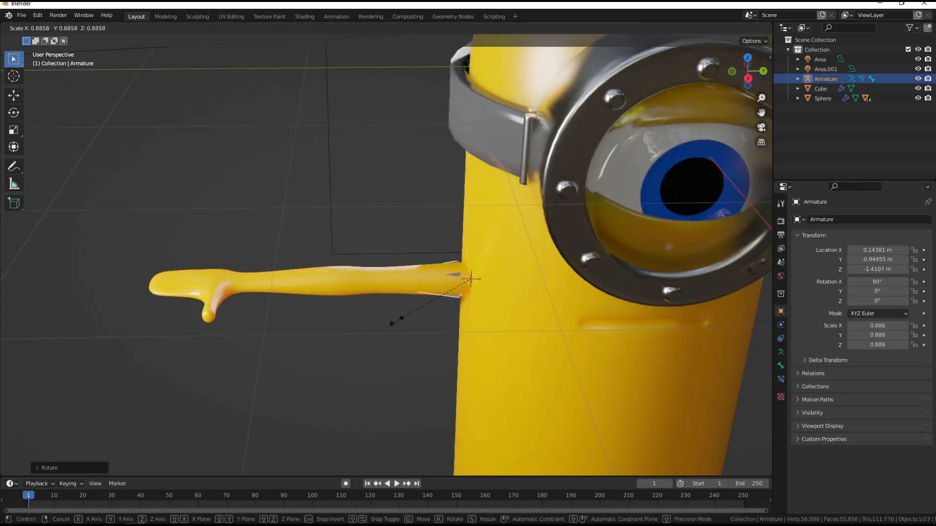
pyautogui.click(781, 366)
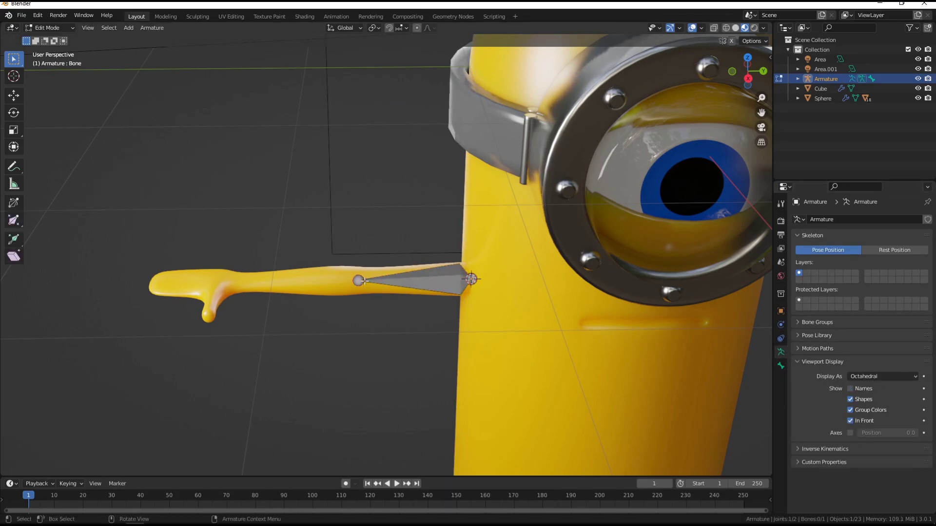
# - Anchor the bone at the shoulder, extrude a bone down the arm, and box-select the whole minion
pyautogui.click(241, 271)
pyautogui.press('KP_7')
pyautogui.press('e')
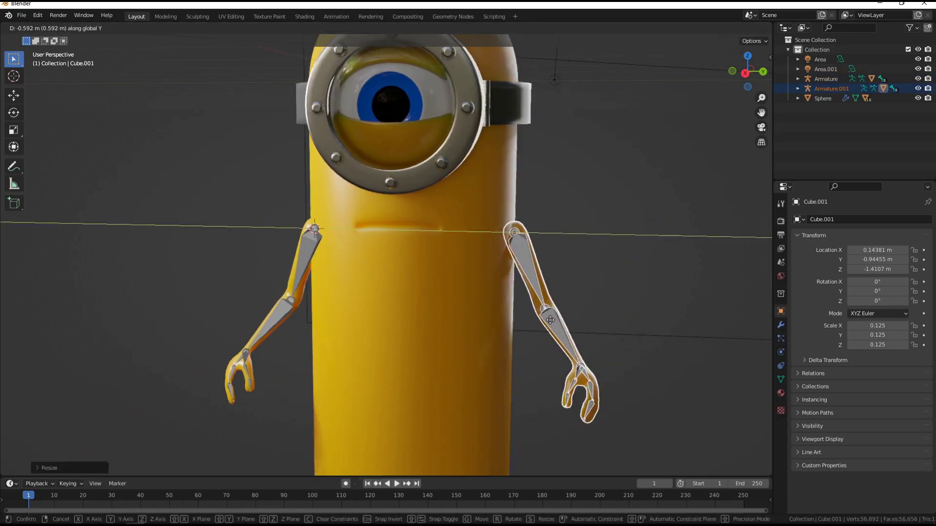
pyautogui.moveTo(153, 117); pyautogui.dragTo(527, 376)
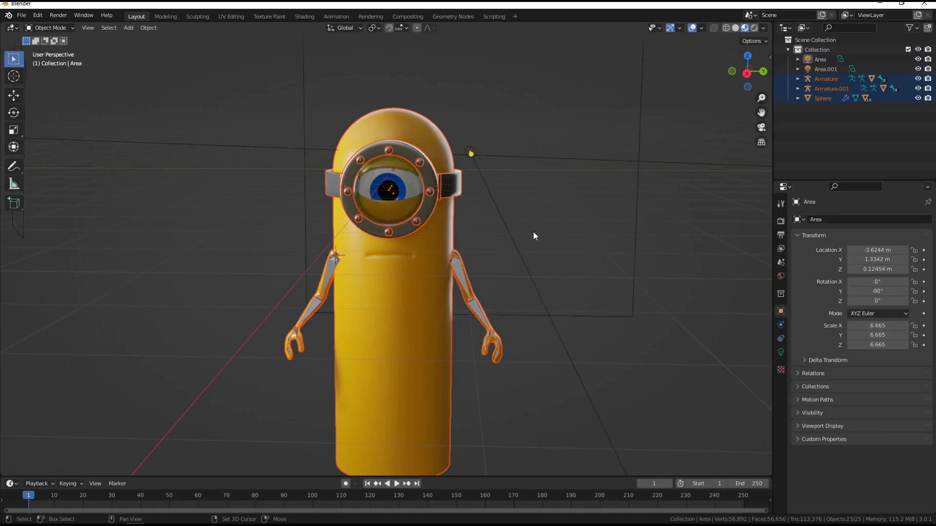
# - Duplicate the minion twice, moving the copies along Y and Z into a row
pyautogui.hotkey('shift', 'd')
pyautogui.press('y')
pyautogui.click(394, 227)
pyautogui.hotkey('shift', 'd')
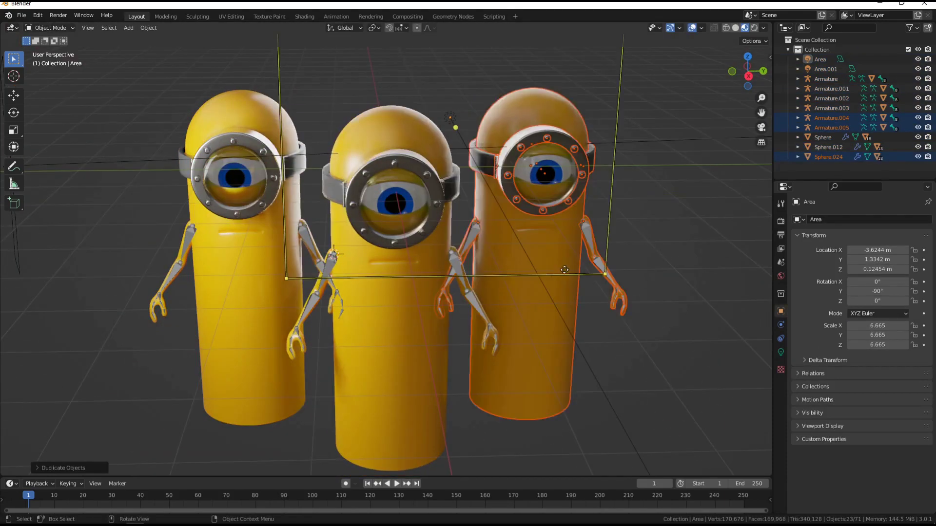
pyautogui.press('z')
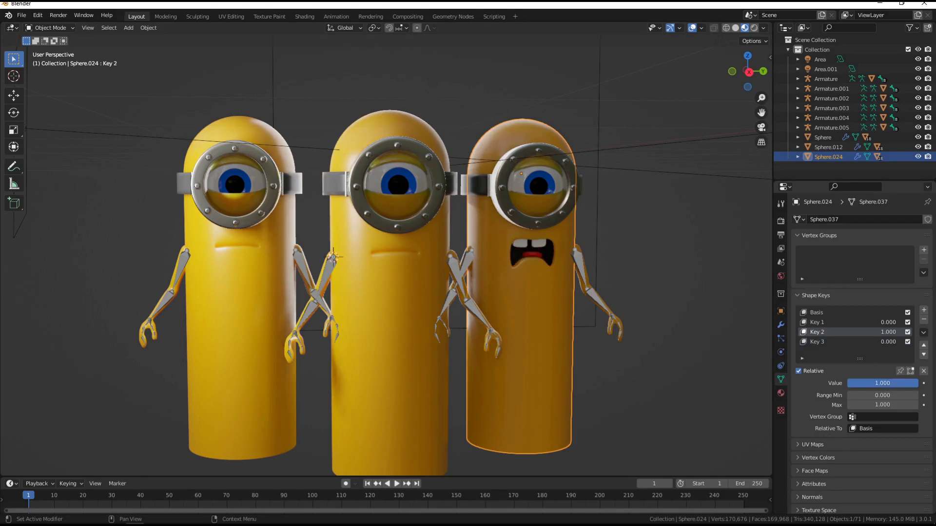
# - Select parts of the three minions and trial-rotate the right minion's eyelid, then cancel
pyautogui.click(240, 309)
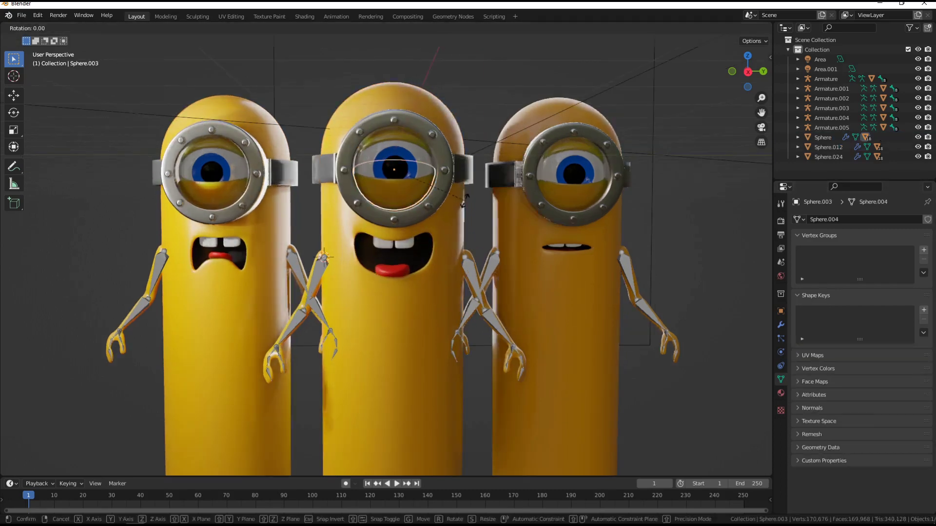
pyautogui.click(404, 193)
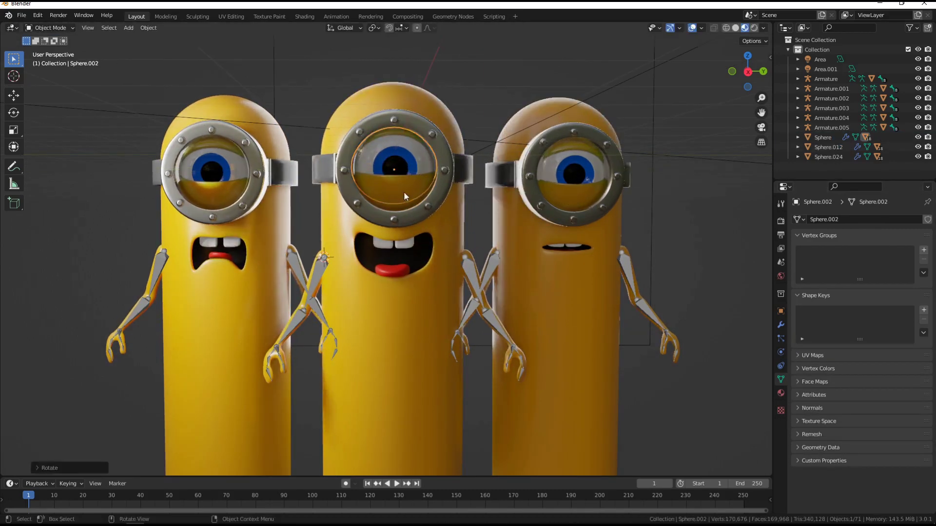
pyautogui.click(202, 141)
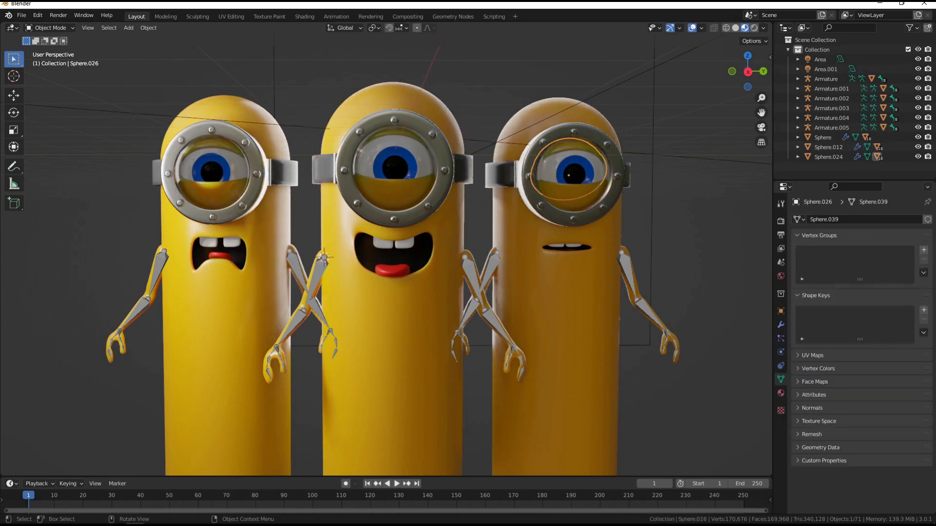
pyautogui.click(587, 154)
pyautogui.press('r')
pyautogui.moveTo(590, 205)
pyautogui.mouseDown(button='middle')
pyautogui.moveTo(594, 253)
pyautogui.moveTo(260, 166)
pyautogui.mouseUp(button='middle')
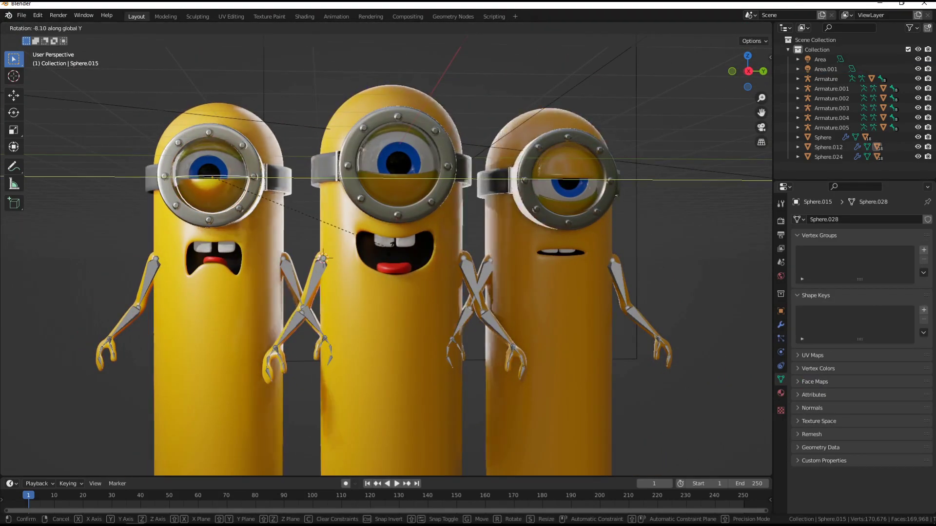
pyautogui.press('Escape')
# - Rotate the middle minion's eyelid into a new pose, then select the right minion's eyelid
pyautogui.click(209, 144)
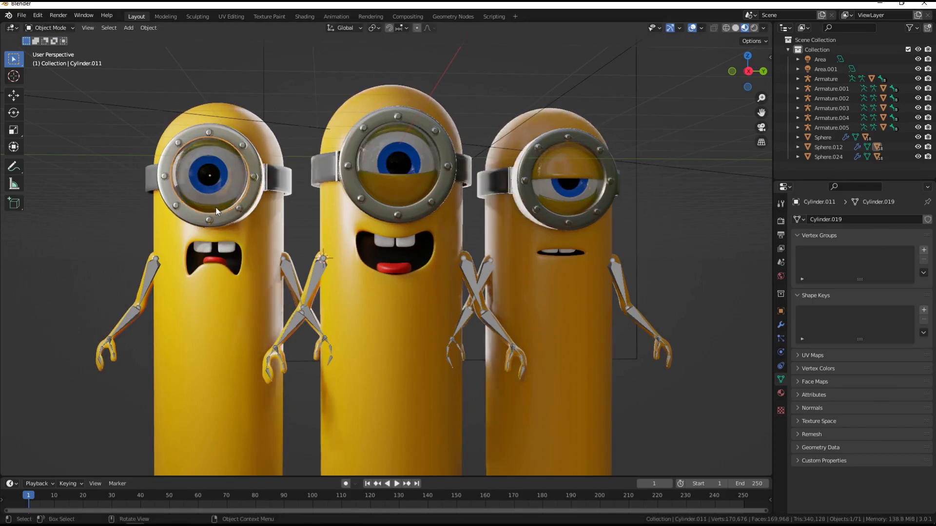
pyautogui.click(407, 196)
pyautogui.press('r')
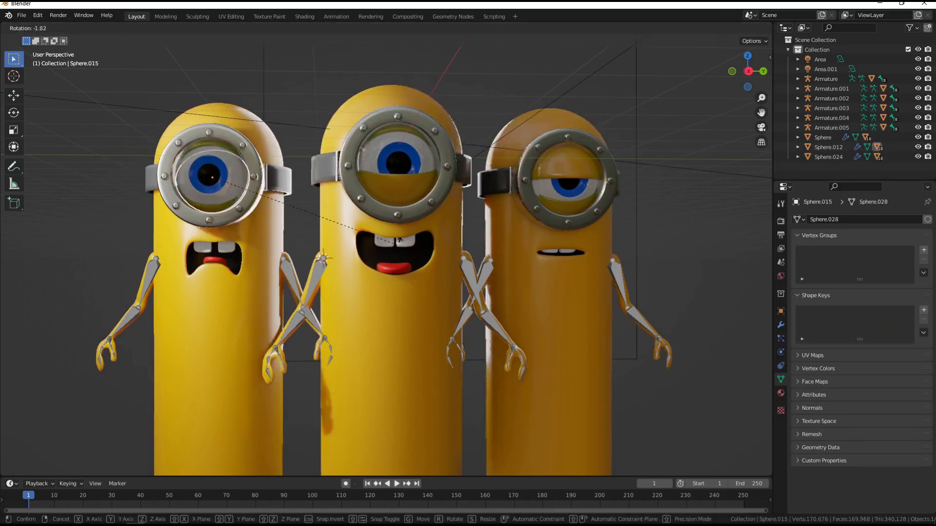
pyautogui.click(407, 196)
pyautogui.click(567, 188)
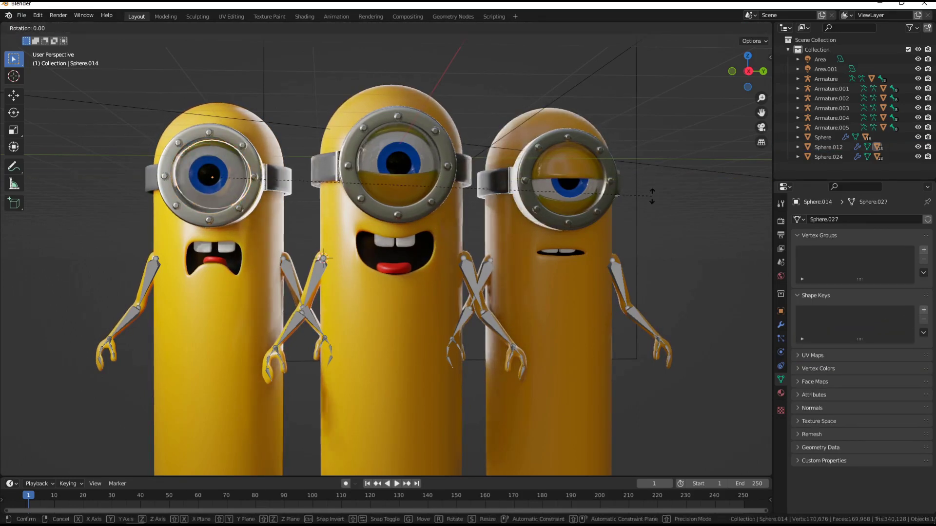
pyautogui.scroll(-1, 659, 252)
# - Duplicate the existing area light and place the copy to the right of the minions
pyautogui.click(44, 138)
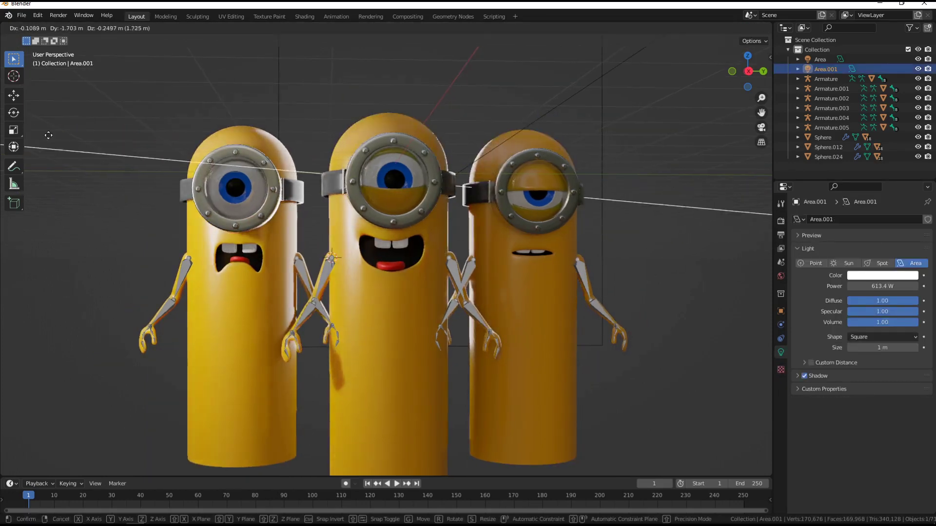
pyautogui.hotkey('shift', 'd')
pyautogui.press('r')
pyautogui.press('r')
pyautogui.click(512, 254)
# - Add a new area light, move it along X and scale it
pyautogui.press('g')
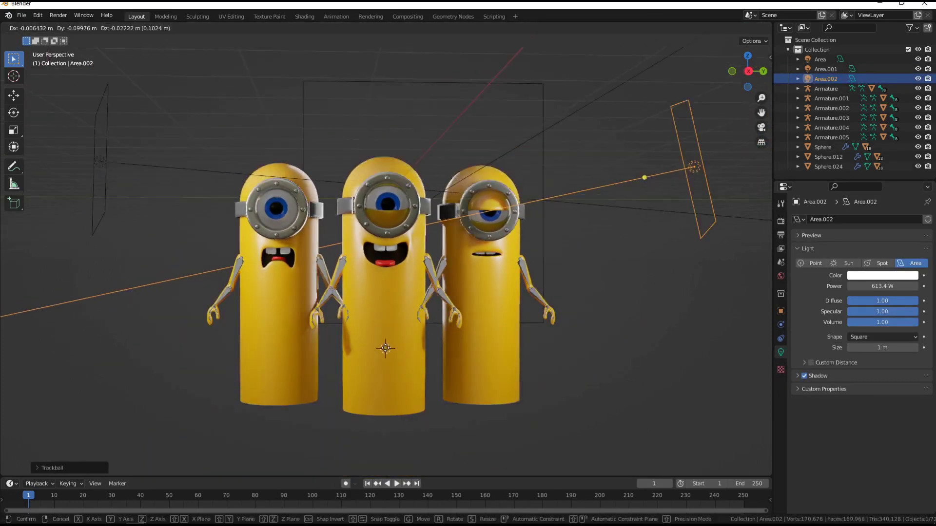
pyautogui.click(128, 27)
pyautogui.moveTo(149, 157)
pyautogui.click(219, 191)
pyautogui.scroll(3, 292, 292)
pyautogui.press('g')
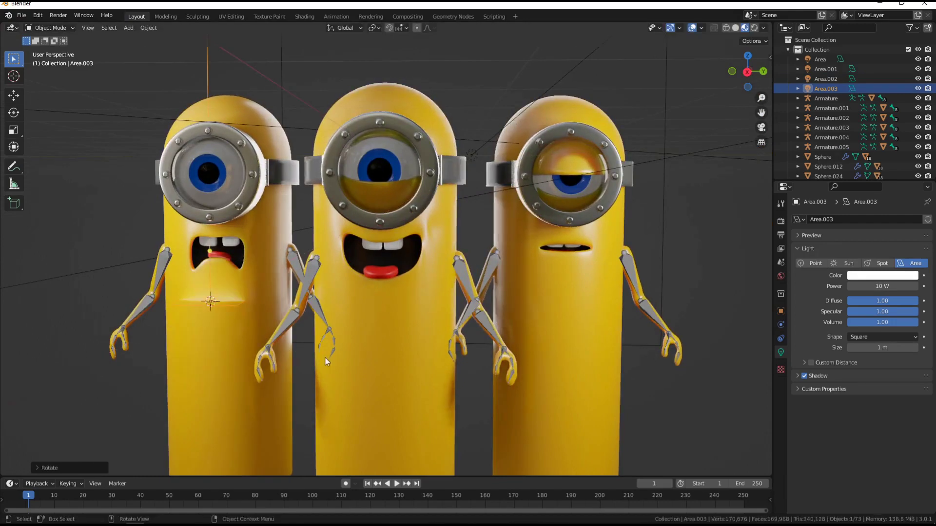
pyautogui.press('x')
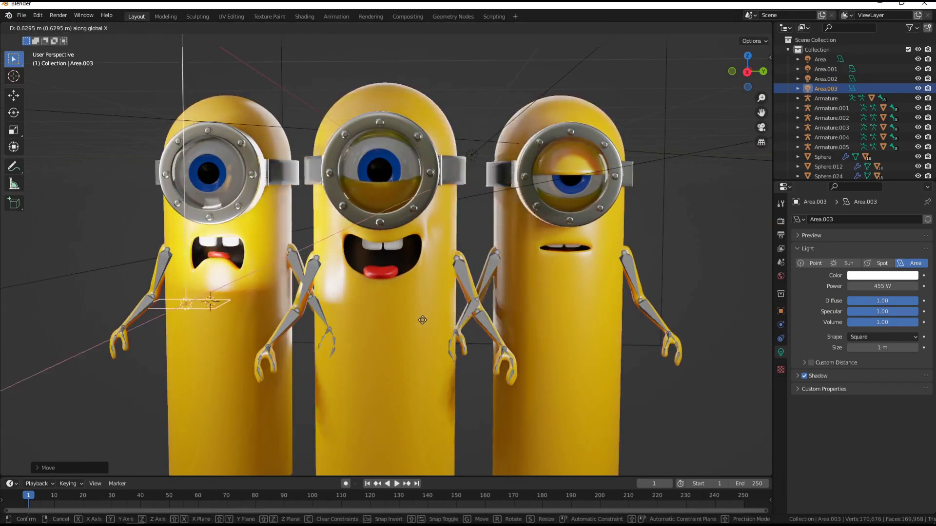
pyautogui.press('s')
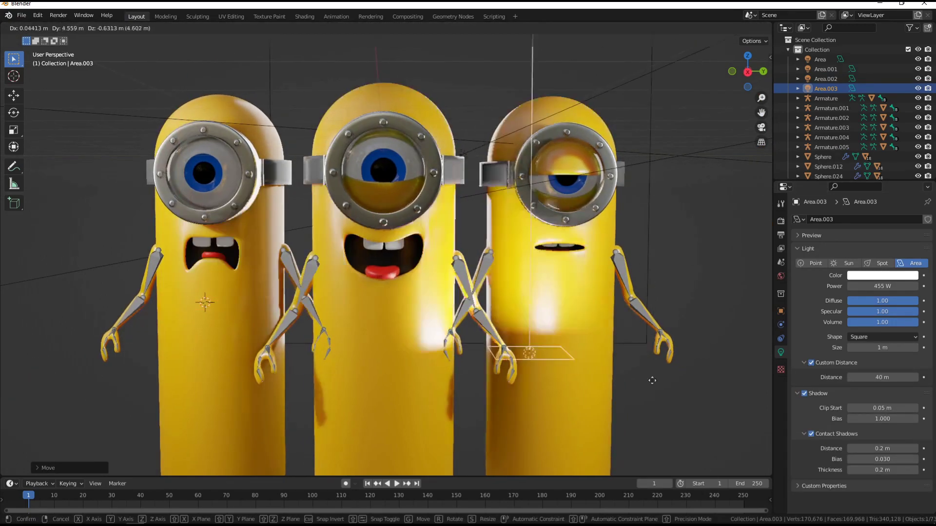
pyautogui.click(562, 124)
pyautogui.scroll(-5, 562, 124)
pyautogui.moveTo(563, 125)
pyautogui.mouseDown(button='middle')
pyautogui.moveTo(522, 335)
pyautogui.moveTo(592, 330)
pyautogui.mouseUp(button='middle')
# - Remove the extra area light and set the glass lens material's Shadow Mode to None
pyautogui.hotkey('ctrl', 'z')
pyautogui.hotkey('ctrl', 'z')
pyautogui.hotkey('ctrl', 'z')
pyautogui.scroll(2, 522, 335)
pyautogui.scroll(2, 450, 330)
pyautogui.click(781, 394)
pyautogui.scroll(-10, 866, 438)
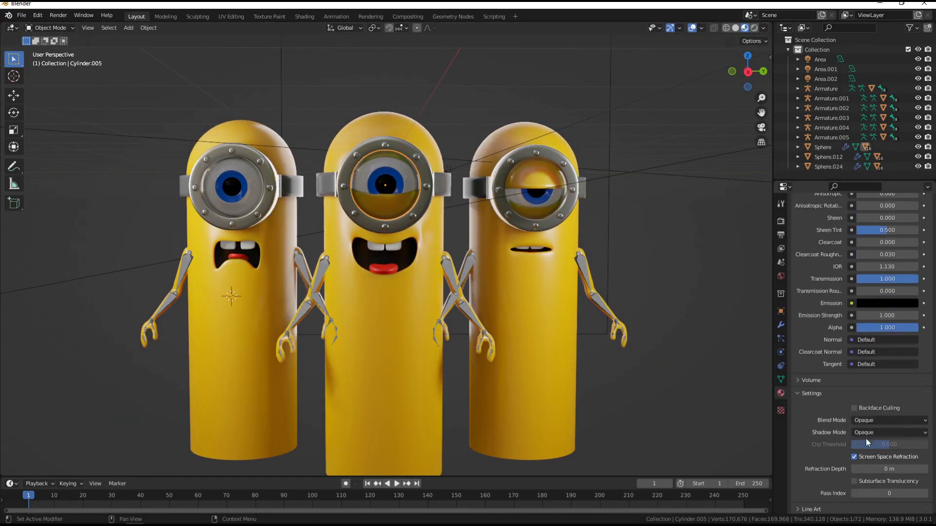
pyautogui.moveTo(659, 266); pyautogui.dragTo(387, 175, button='middle')
pyautogui.scroll(2, 387, 174)
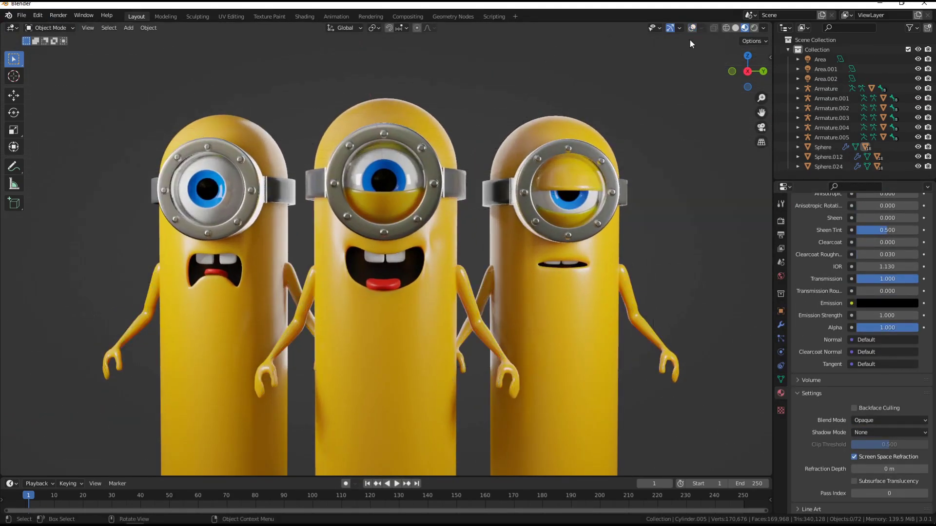
# - In Pose Mode, move the middle minion's arm bone lower beside its body
pyautogui.click(831, 98)
pyautogui.click(49, 28)
pyautogui.click(47, 48)
pyautogui.moveTo(488, 302); pyautogui.dragTo(557, 228)
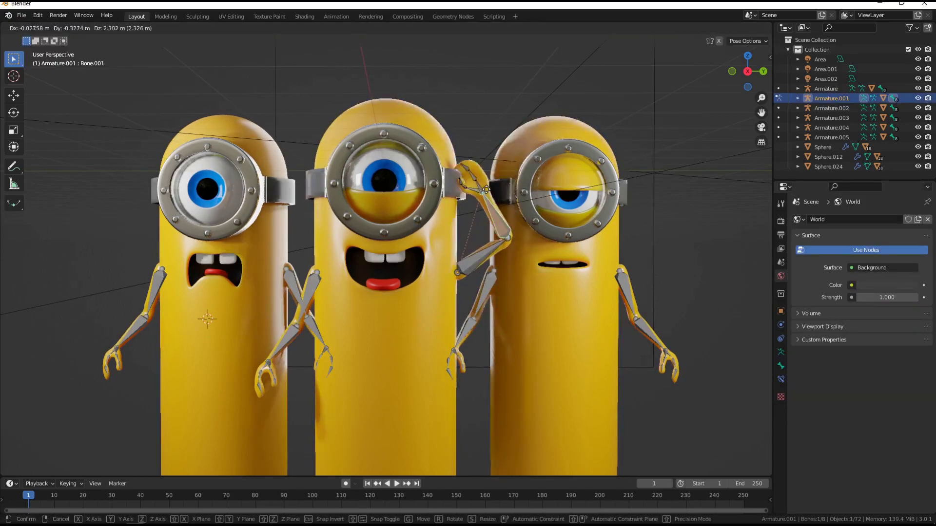
pyautogui.press('g')
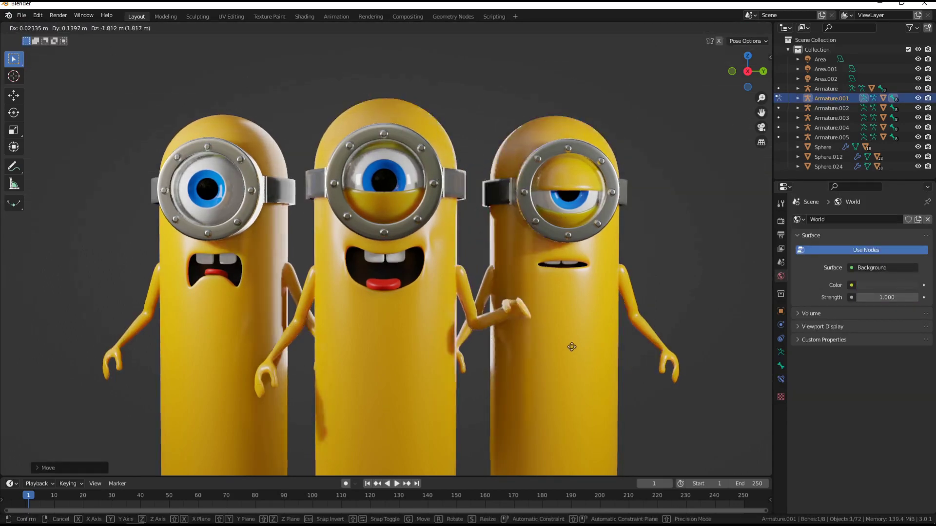
pyautogui.click(532, 341)
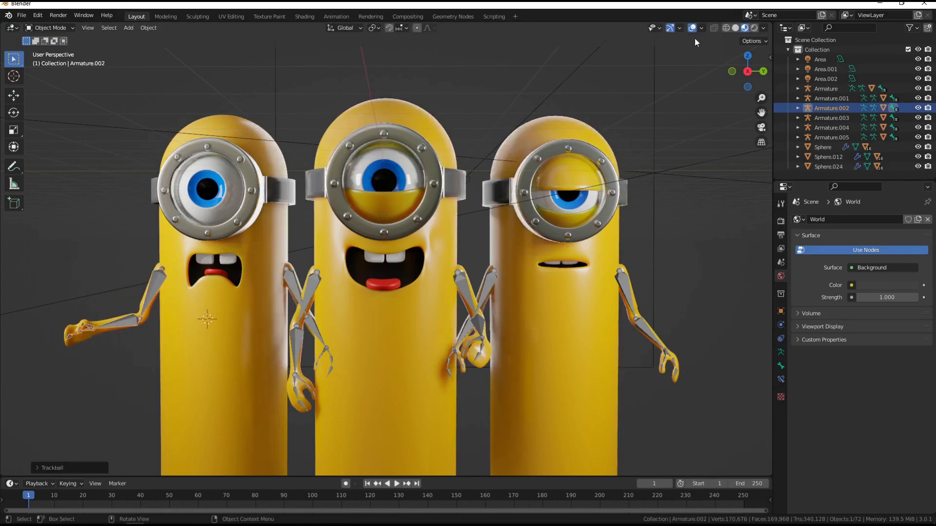
# - Rotate the right minion's arm bone twice so it hangs relaxed at its side
pyautogui.click(488, 292)
pyautogui.press('r')
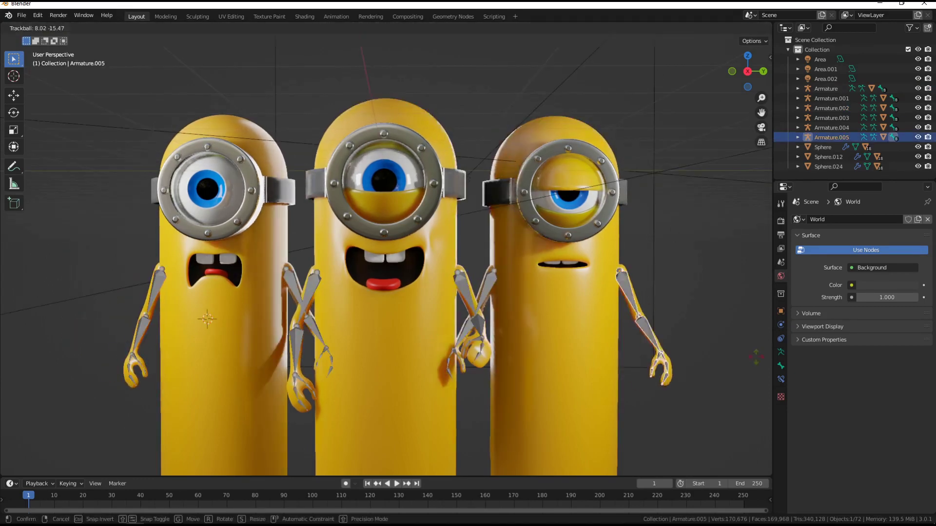
pyautogui.click(479, 305)
pyautogui.press('r')
pyautogui.click(502, 389)
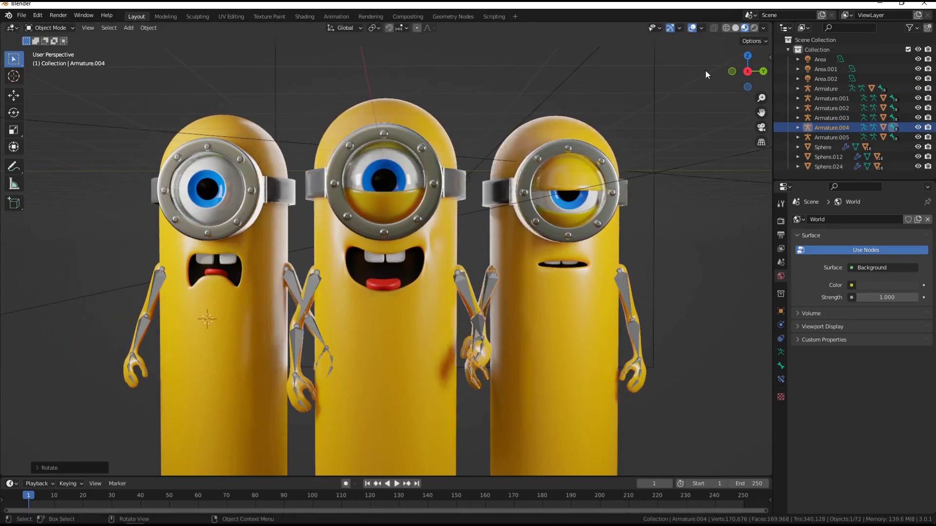
pyautogui.moveTo(578, 315)
pyautogui.mouseDown(button='middle')
pyautogui.moveTo(551, 319)
pyautogui.moveTo(557, 328)
pyautogui.moveTo(274, 331)
pyautogui.moveTo(578, 341)
pyautogui.mouseUp(button='middle')
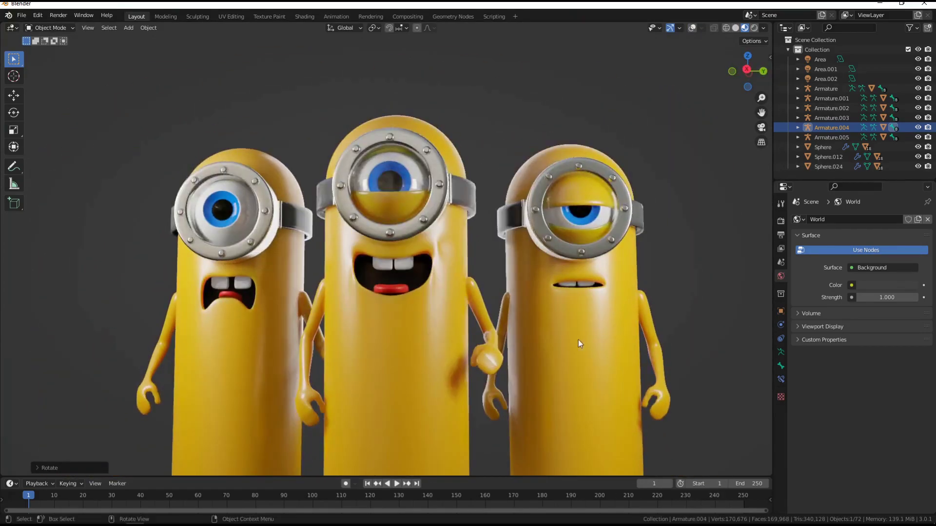
# - Light the viewport preview with an HDRI environment
pyautogui.click(763, 27)
pyautogui.click(754, 109)
pyautogui.click(628, 145)
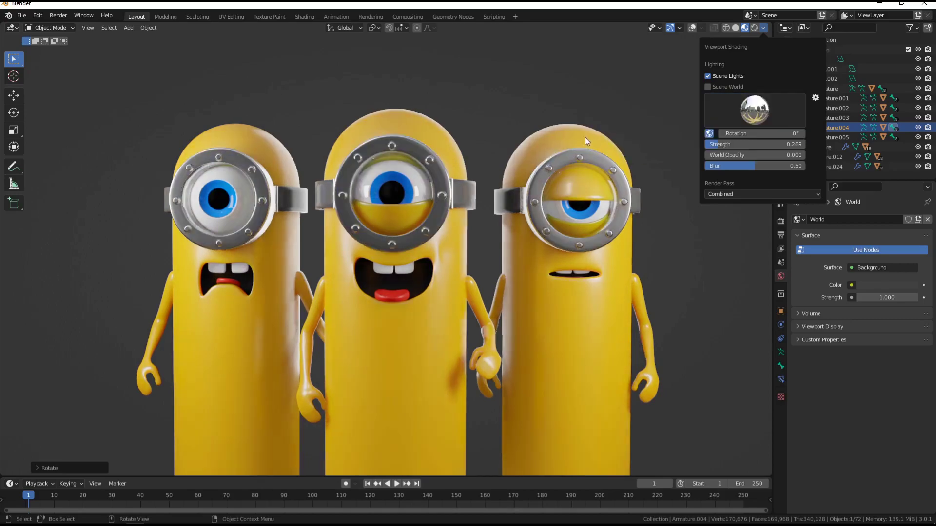
pyautogui.click(781, 235)
# - Switch the render engine to Cycles on GPU Compute and return the viewport to Material Preview
pyautogui.click(872, 219)
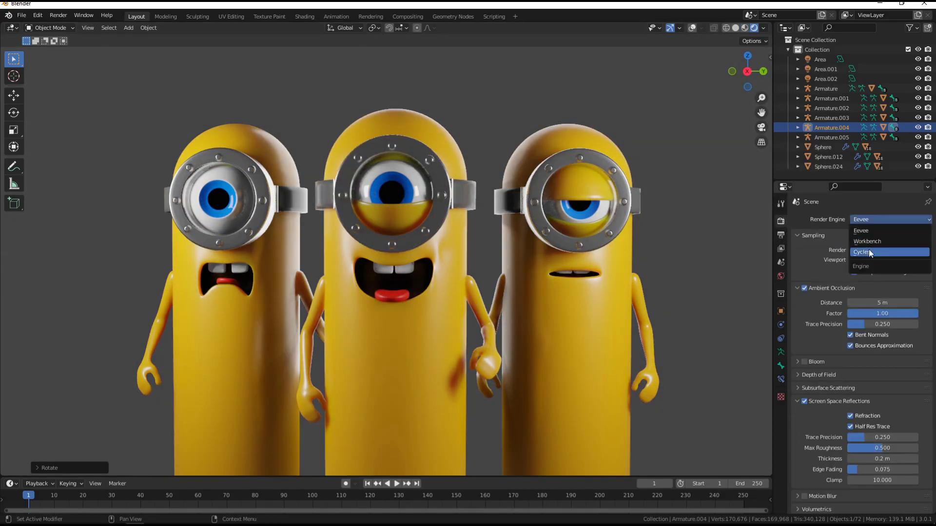
pyautogui.click(865, 246)
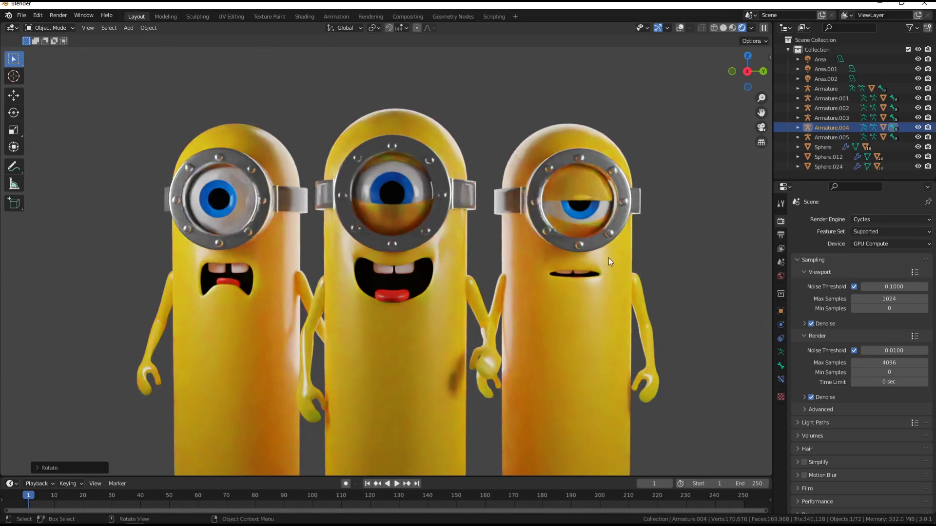
pyautogui.click(733, 28)
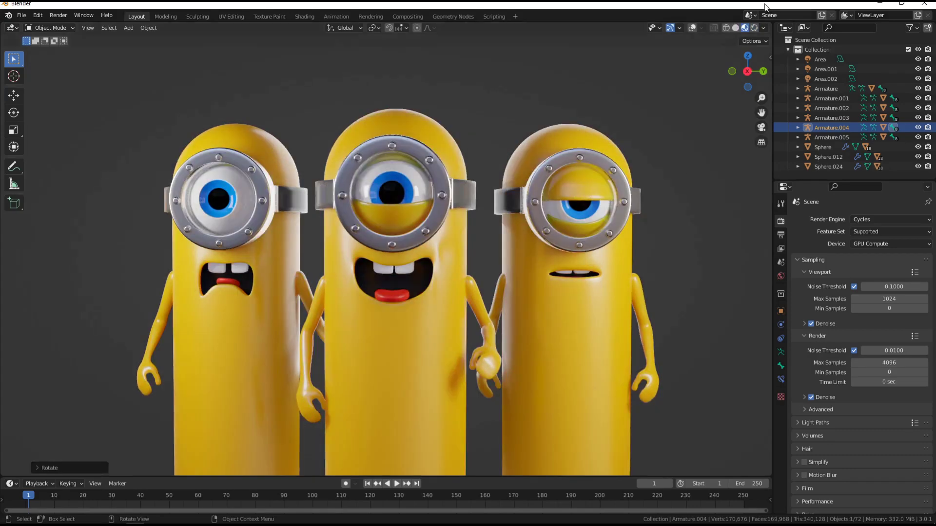